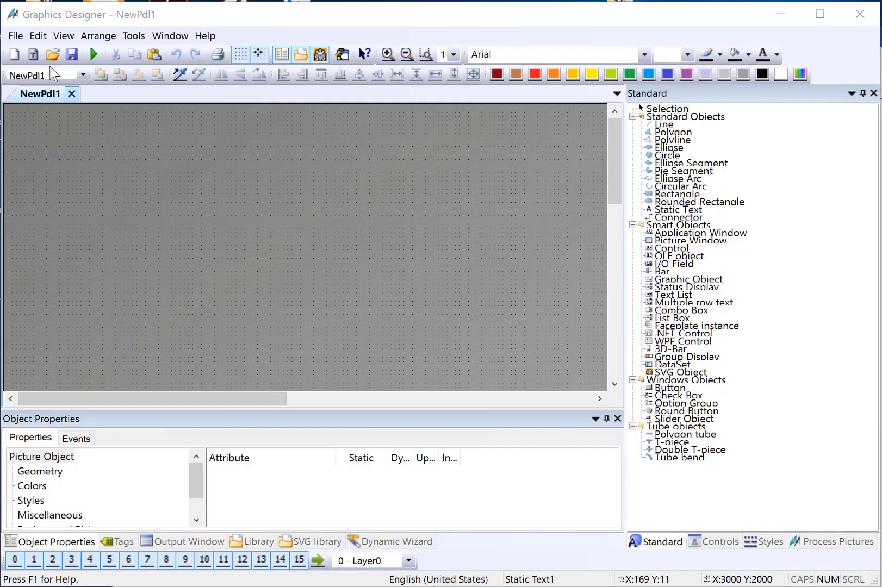
Reopen Overview.PDL from recent files and delete its placeholder 'Overview Screen' text box.
click(13, 35)
mouse_move(52, 345)
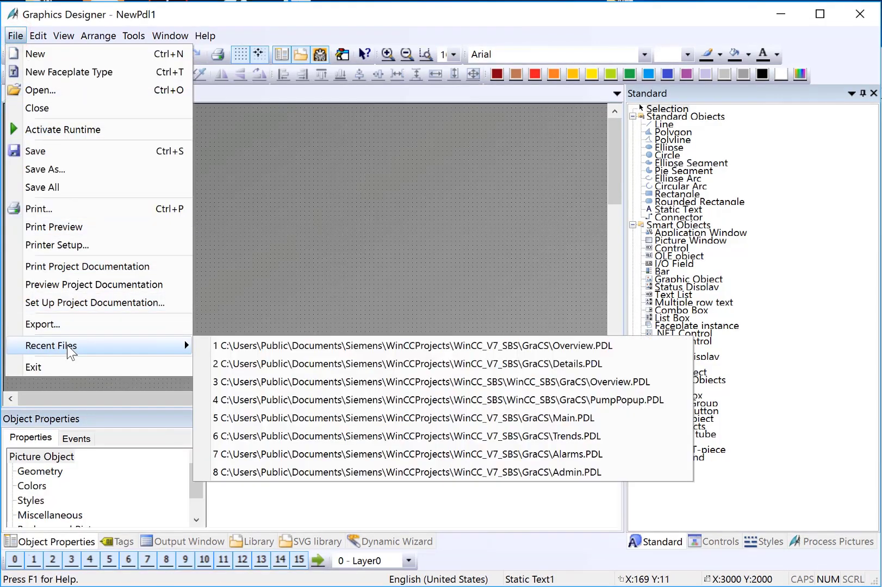
click(328, 346)
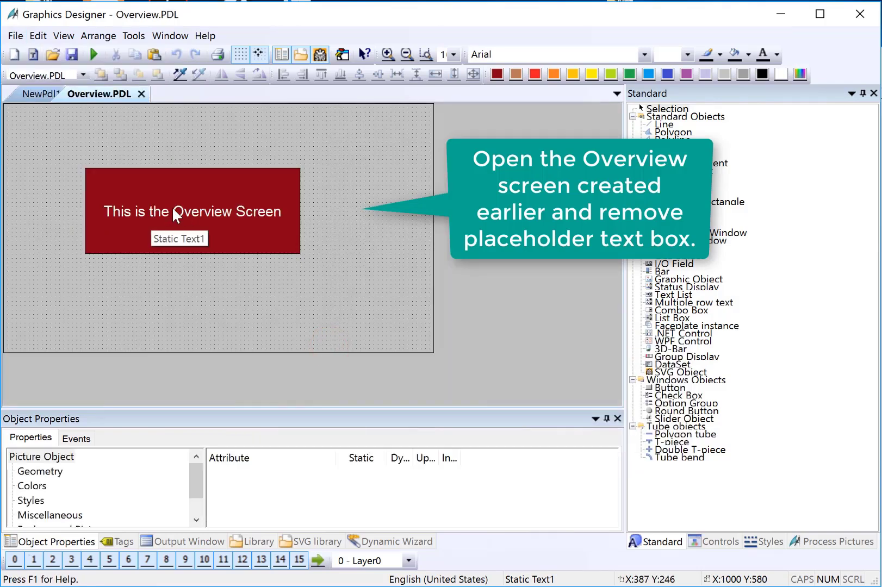
click(211, 199)
key(Delete)
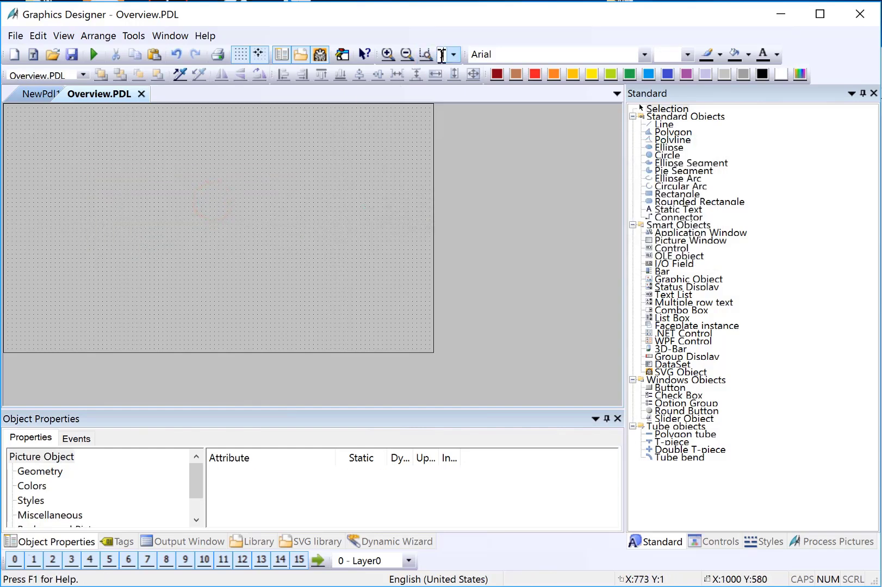
scroll(443, 55, up, 1)
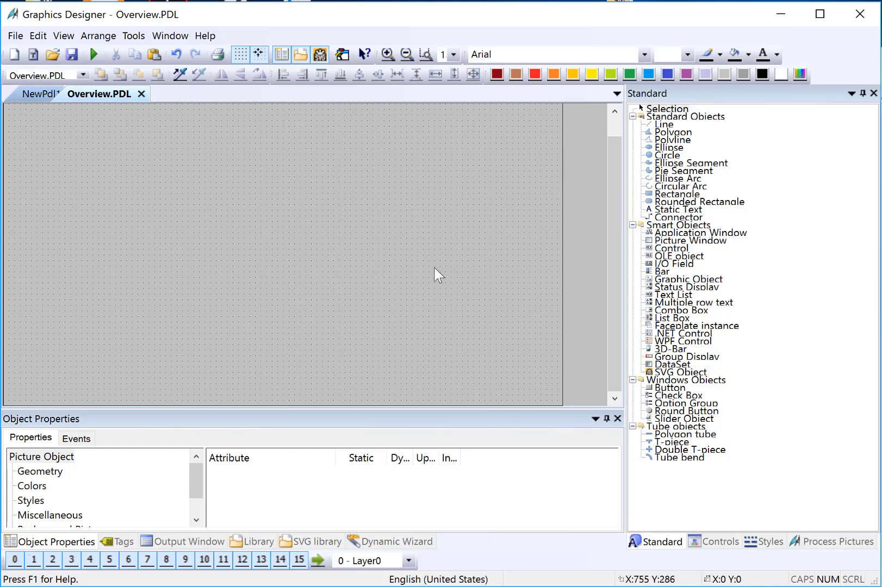
Draw a Siemens HMI Symbol Library pump near the top-left corner, then shrink it.
click(723, 548)
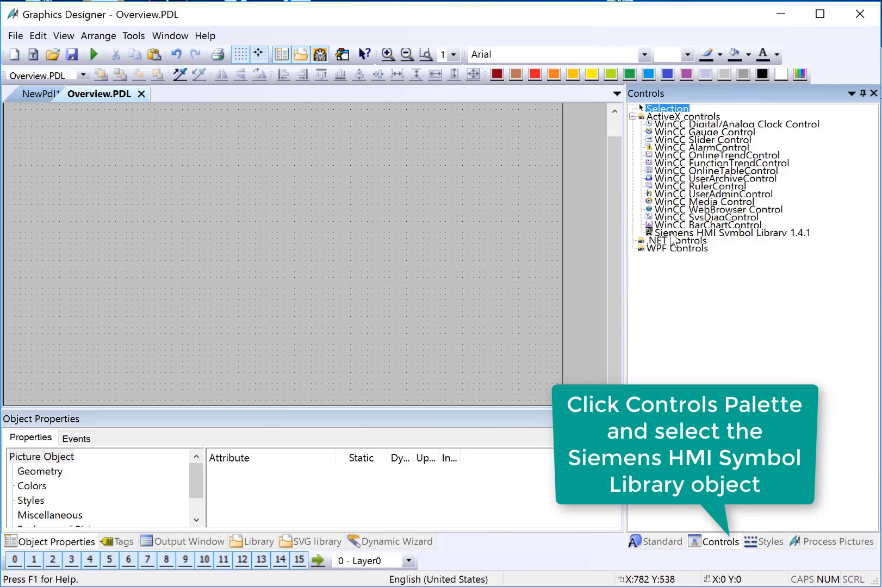
click(674, 234)
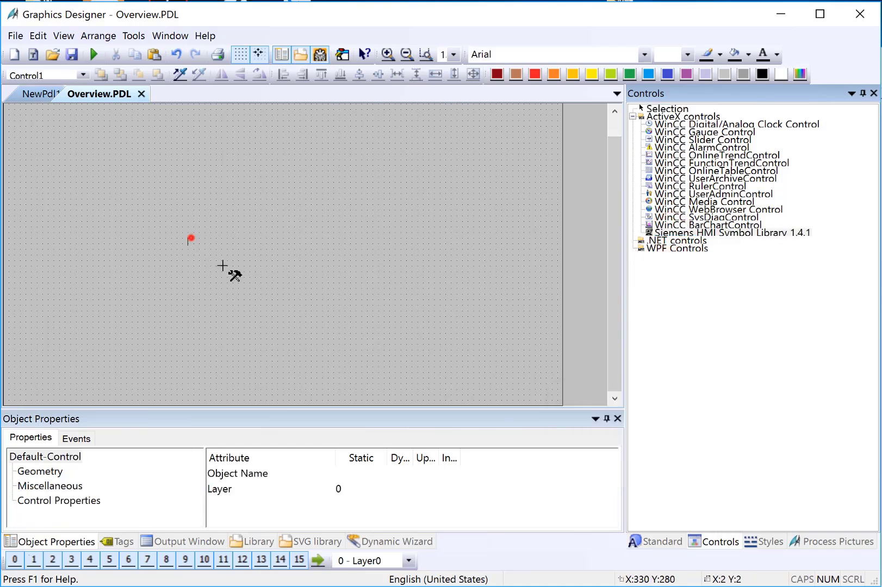
drag(188, 238, 284, 322)
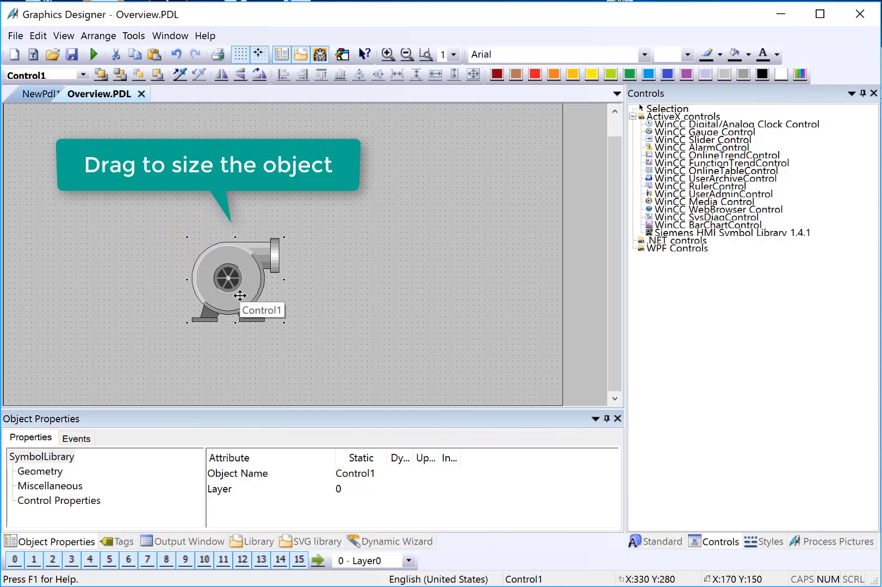
drag(284, 321, 248, 297)
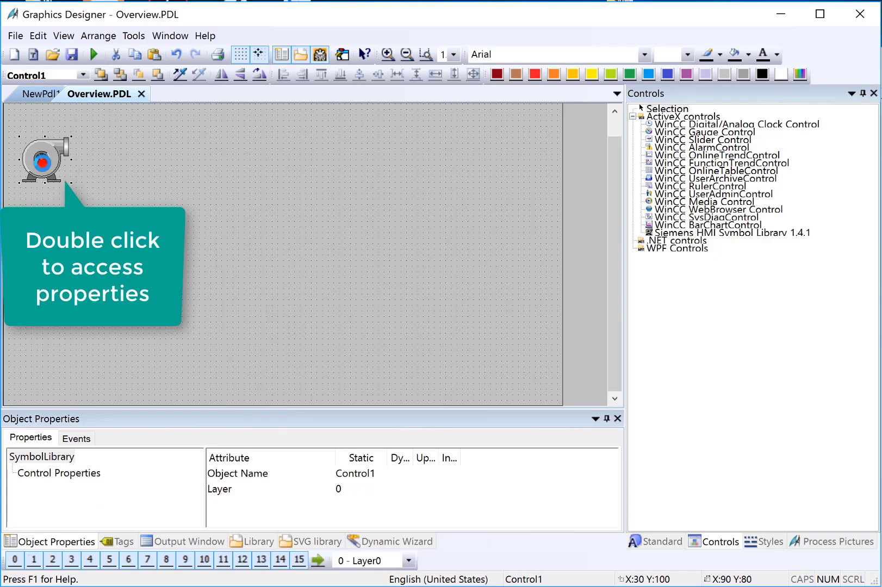
Set the pump symbol's Style appearance to Shaded and enable Adjust.
double_click(41, 161)
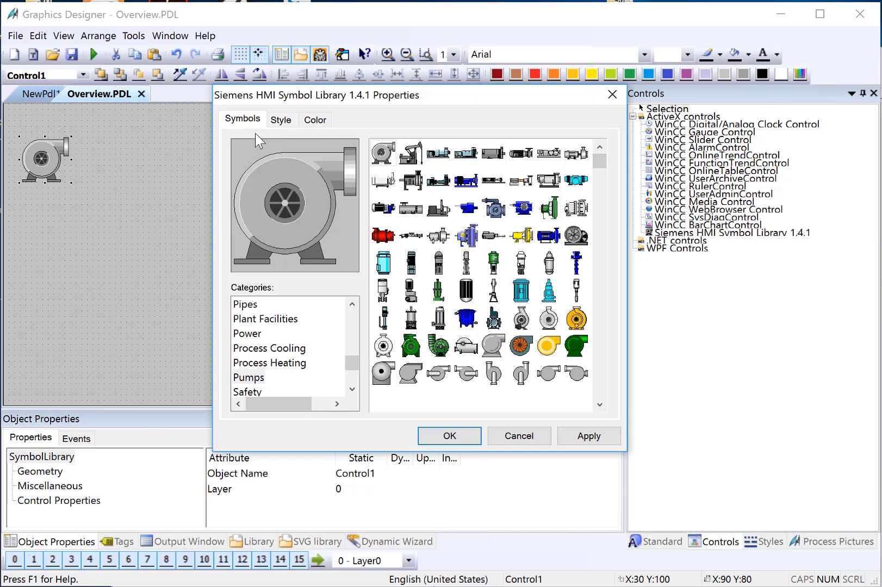
click(279, 122)
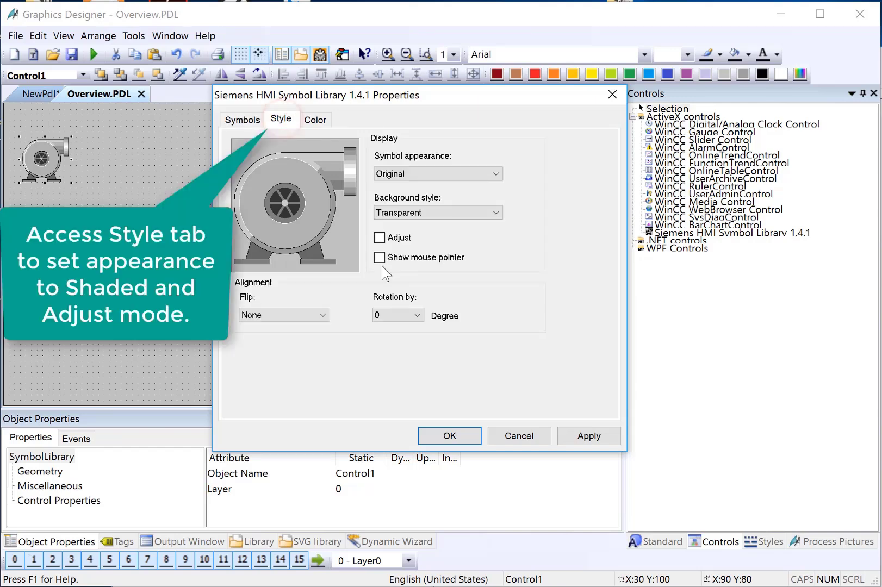
click(404, 175)
click(399, 197)
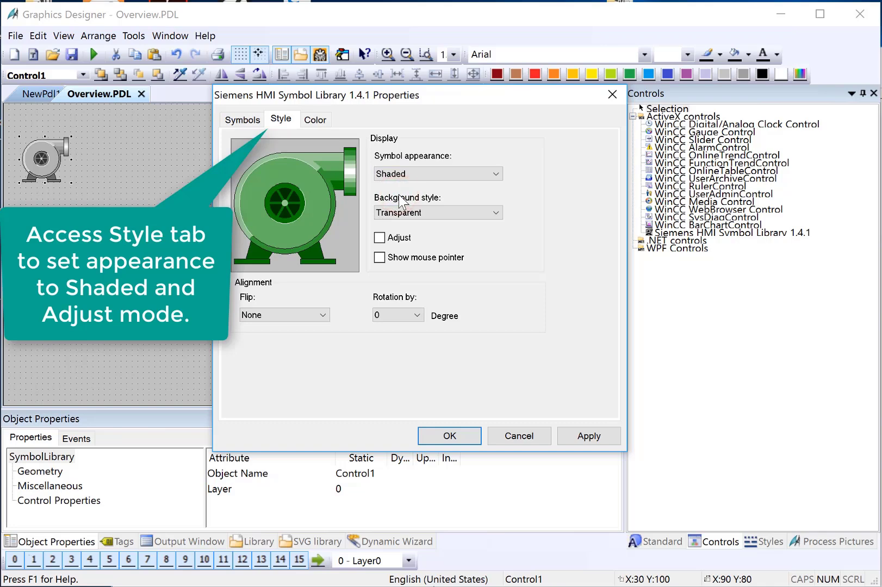
click(380, 239)
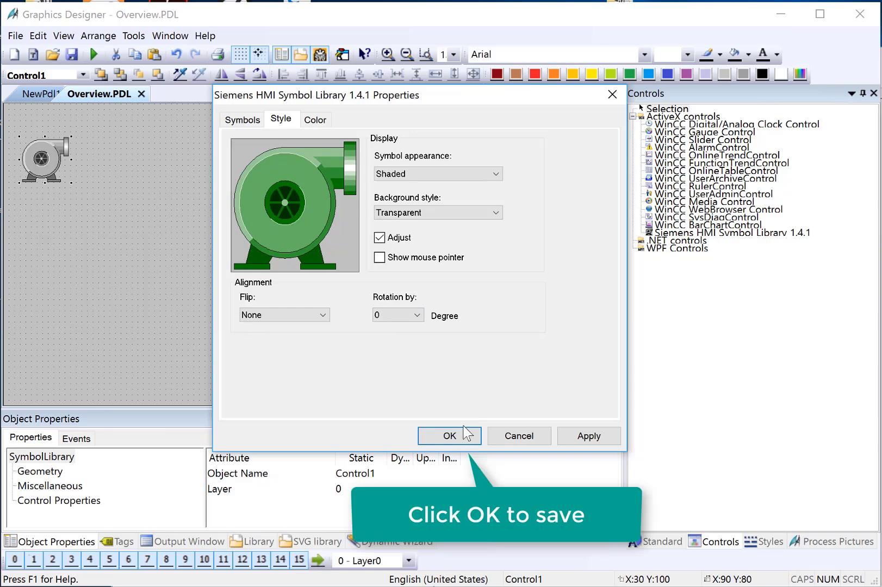
click(450, 435)
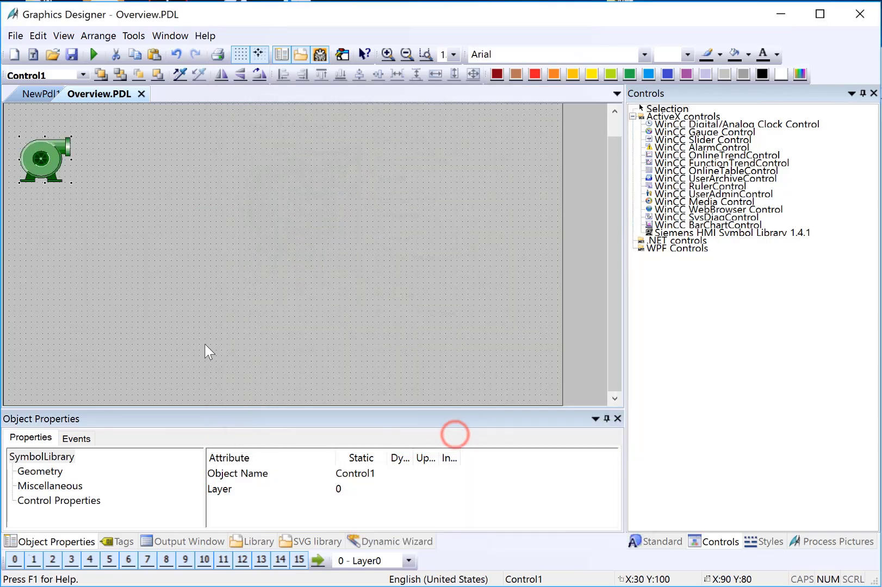
Duplicate the pump twice, stacking the copies down the picture's left side.
right_click(46, 172)
click(76, 209)
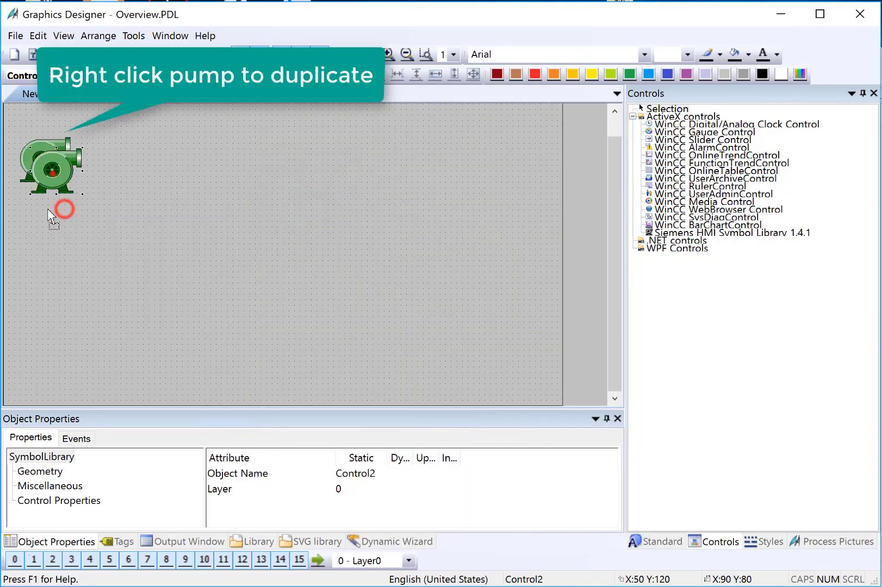
drag(55, 183, 44, 320)
click(43, 240)
click(46, 237)
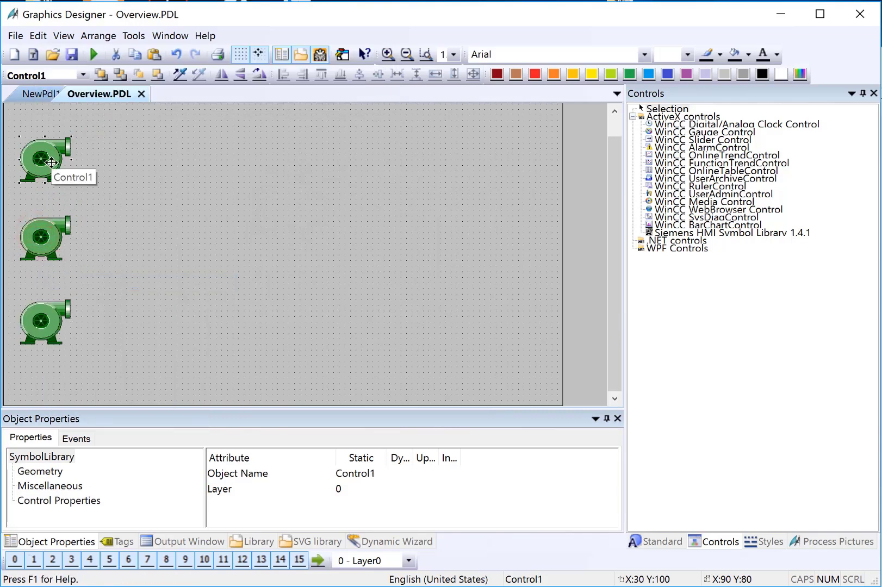
Duplicate the top pump, move it mid-picture, and change it to the Tanks legged tank symbol.
right_click(52, 164)
click(80, 200)
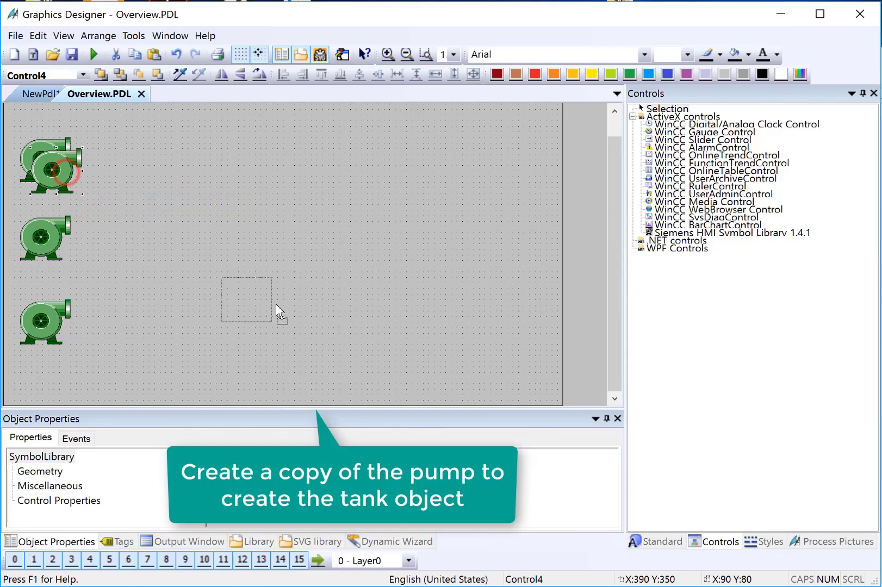
mouse_move(70, 178)
mouse_down()
mouse_move(267, 285)
mouse_move(368, 377)
mouse_up()
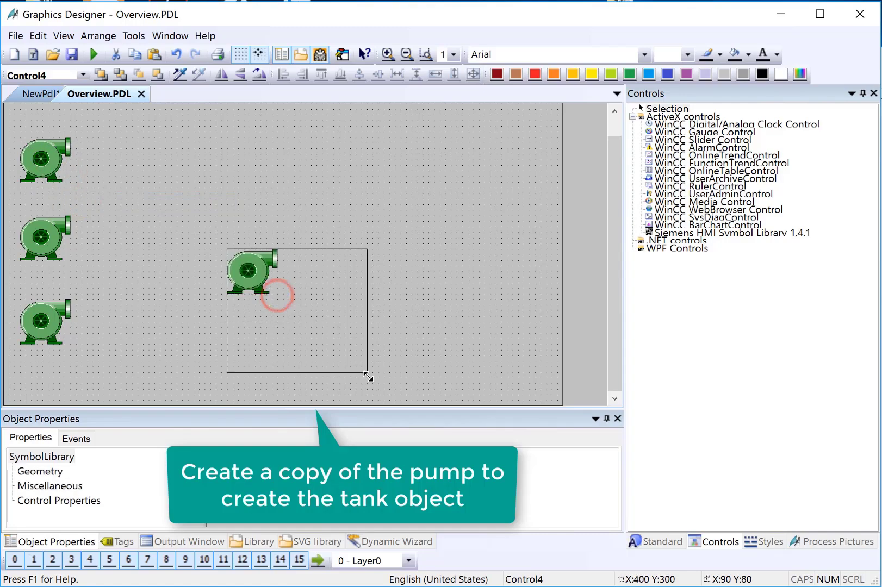
double_click(267, 304)
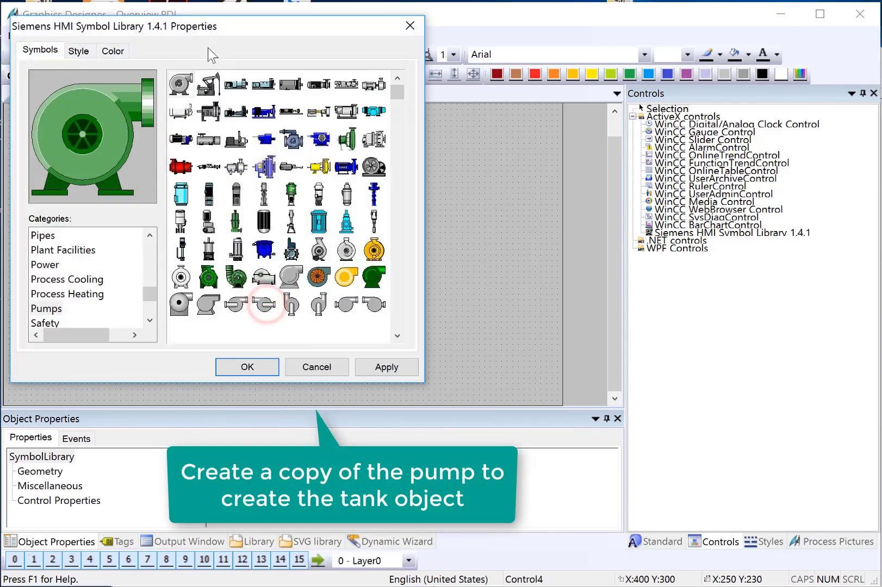
mouse_move(201, 29)
mouse_down()
mouse_move(681, 31)
mouse_move(616, 13)
mouse_up()
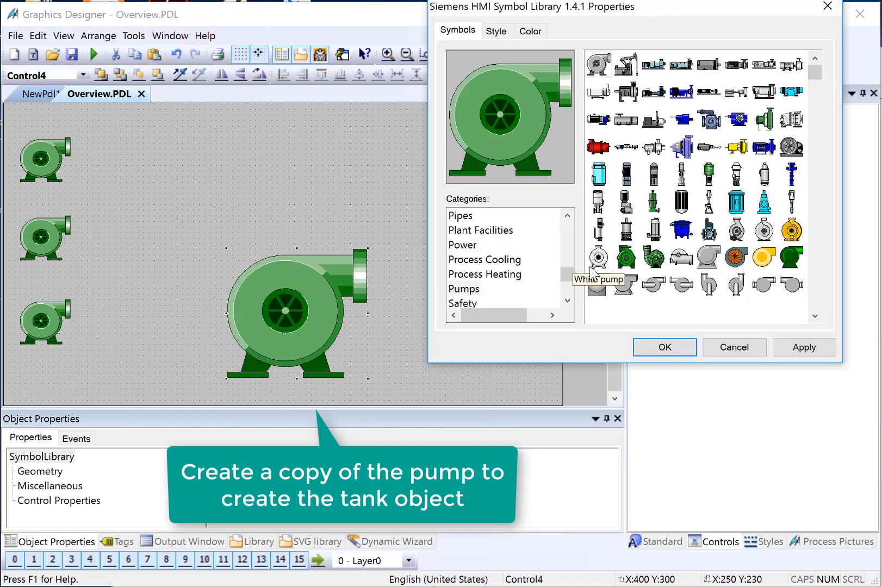
drag(565, 272, 566, 290)
click(462, 216)
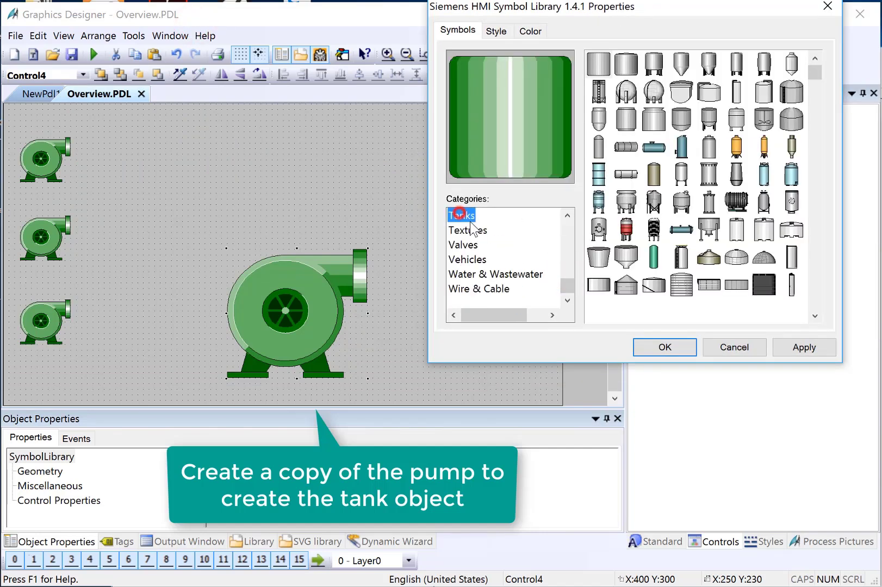
click(654, 63)
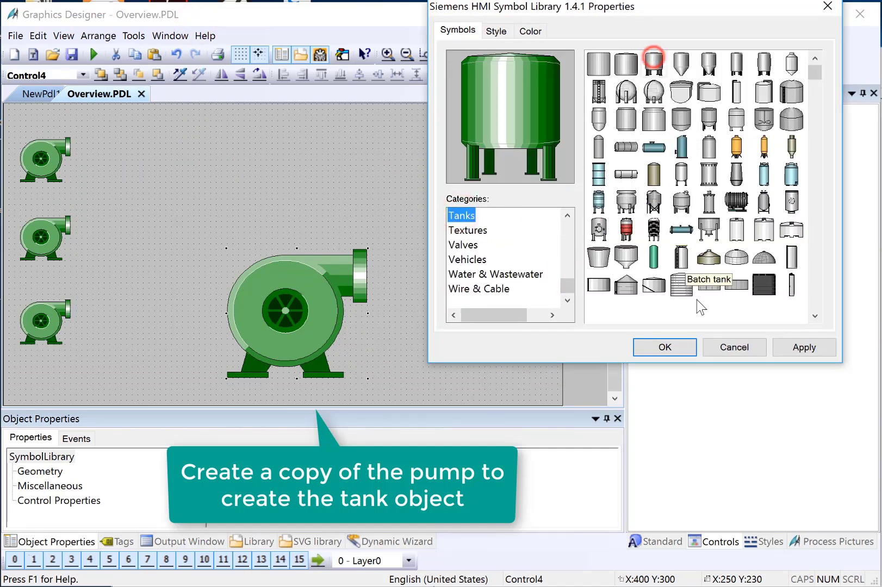
click(672, 352)
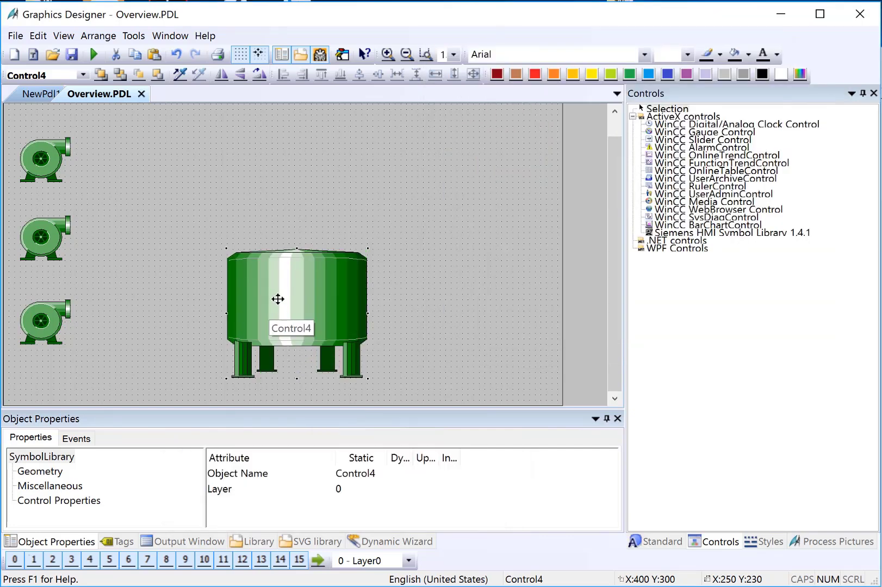
Set the tank's Style appearance to Original, making it grey.
double_click(273, 296)
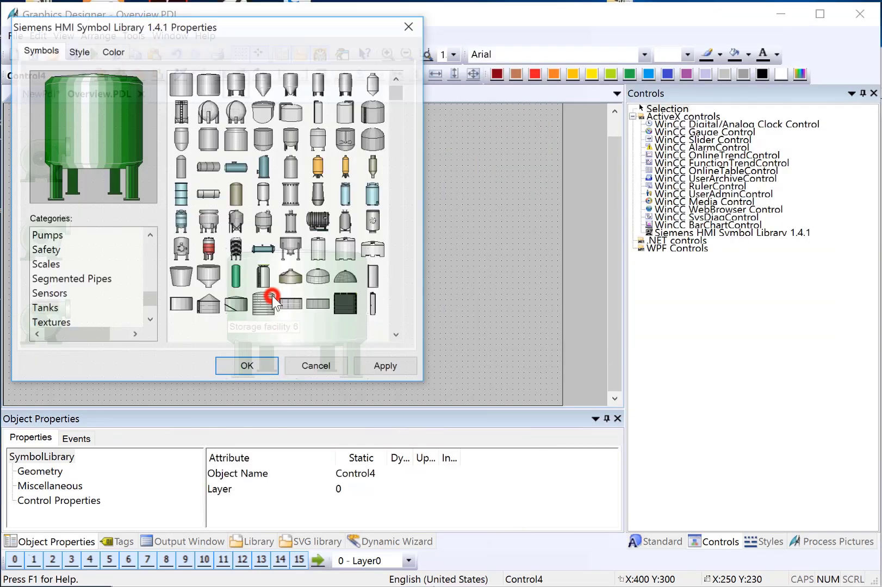
click(79, 51)
click(213, 105)
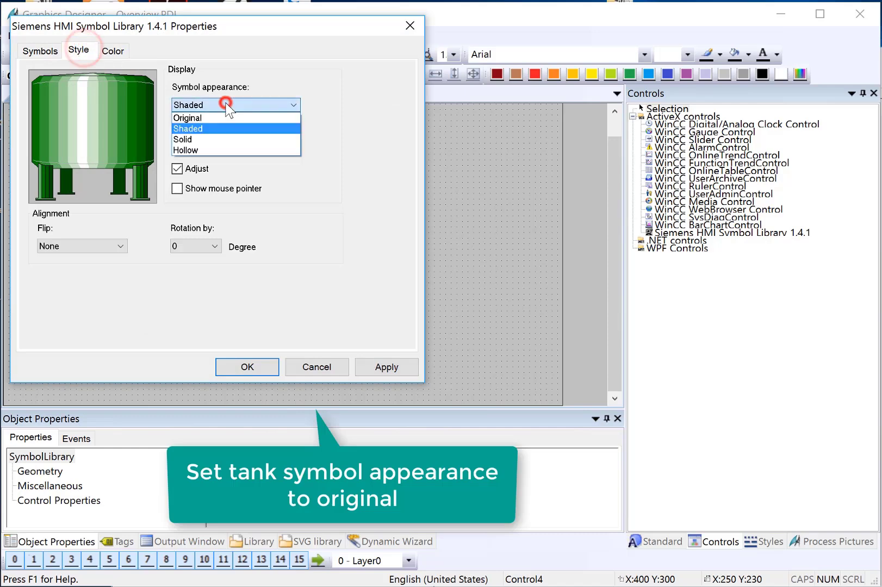
click(211, 115)
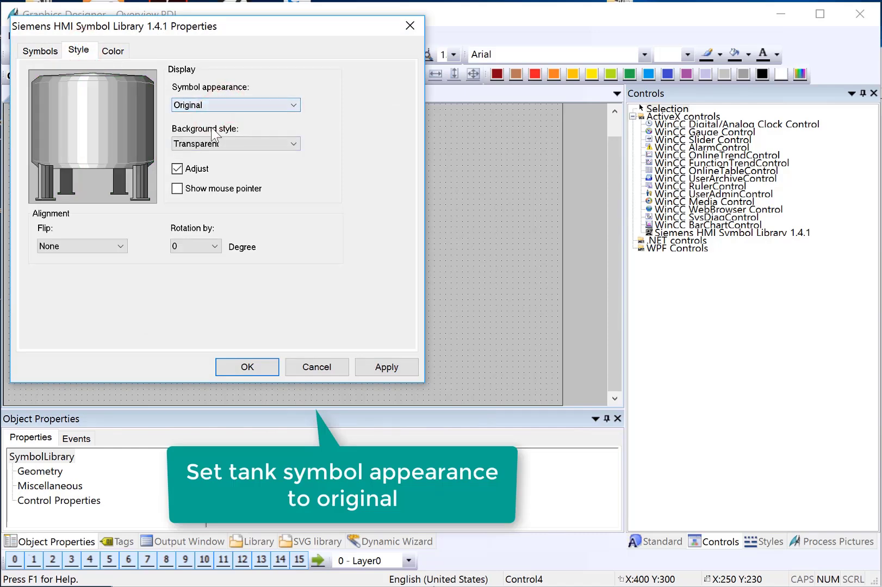
click(239, 369)
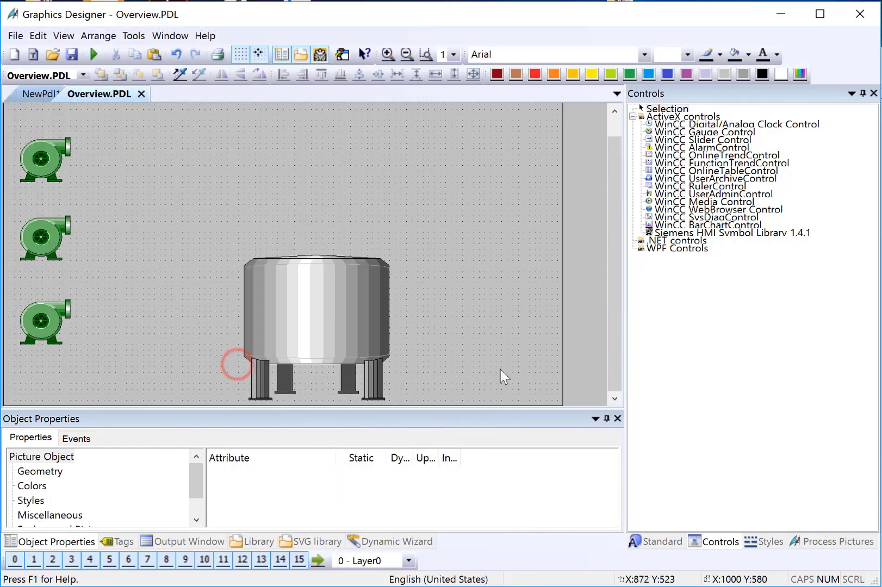
Duplicate the tank to its right and change the copy to the blue drum symbol.
click(315, 277)
right_click(314, 278)
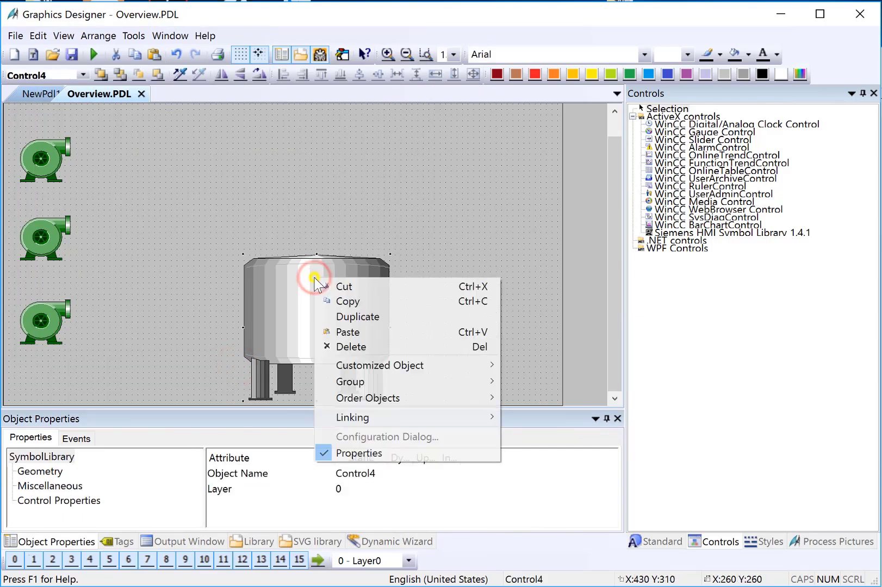
click(337, 317)
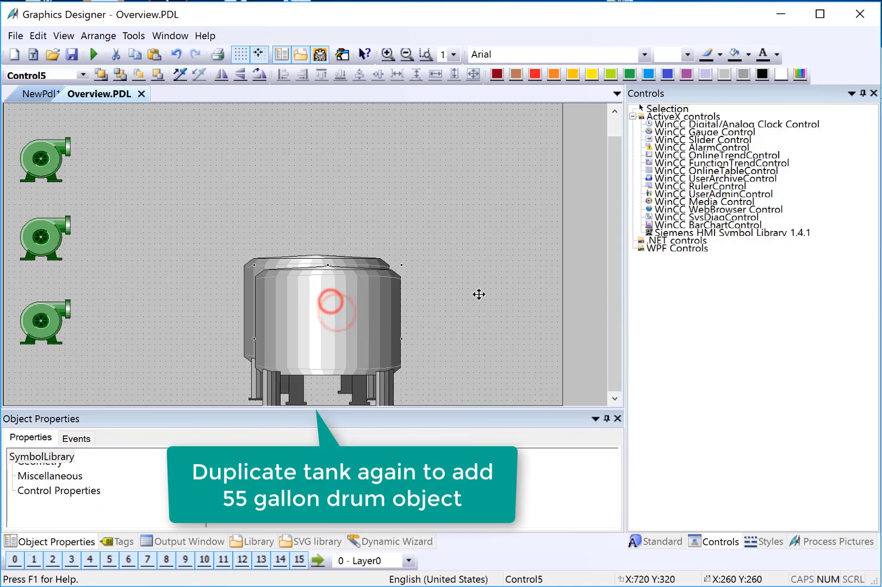
click(478, 296)
double_click(473, 301)
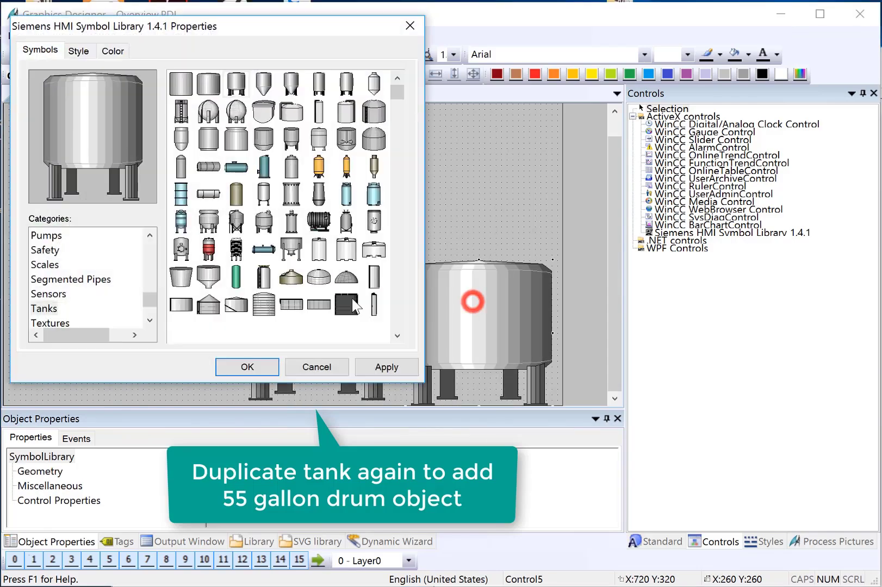
click(180, 194)
click(257, 367)
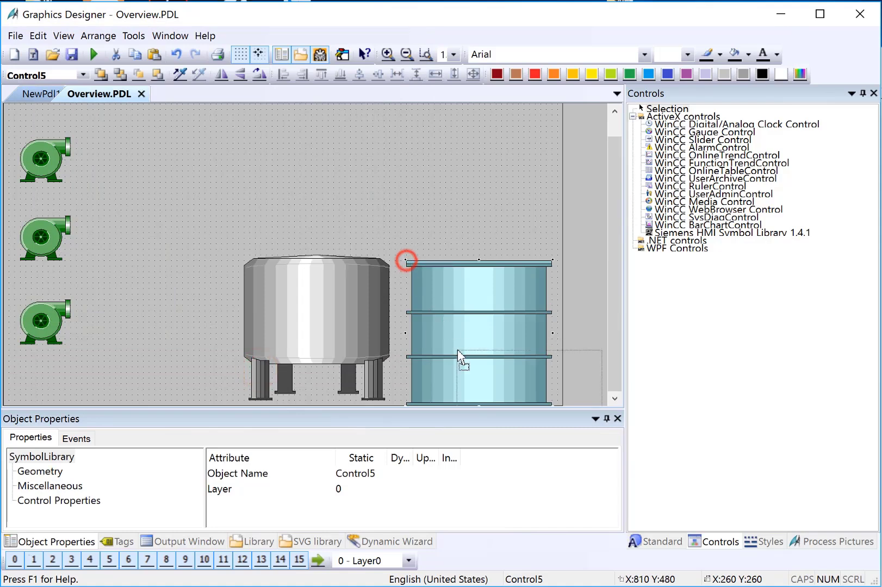
Shrink the drum to 130x160, enlarge the grey tank to 320x330, and nudge the drum.
drag(405, 261, 473, 350)
click(351, 322)
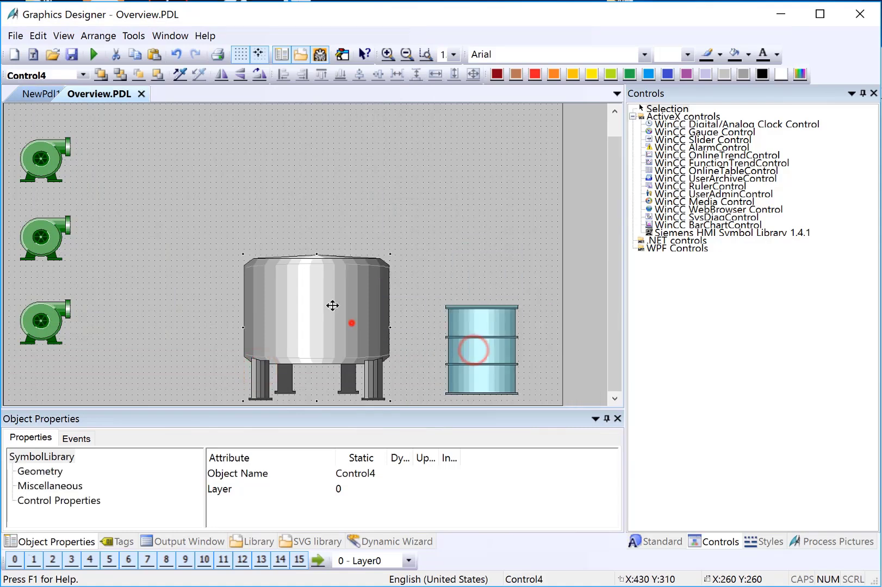
drag(316, 253, 317, 216)
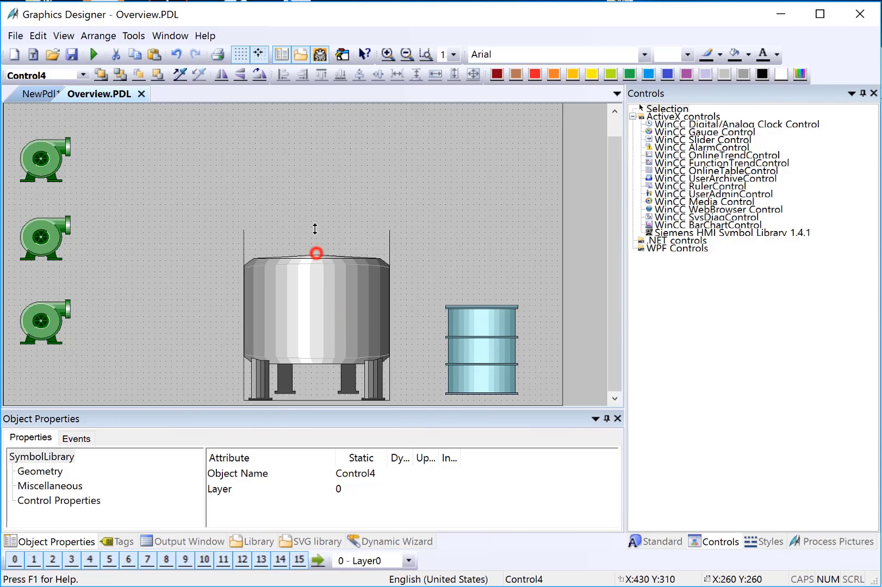
drag(244, 309, 210, 308)
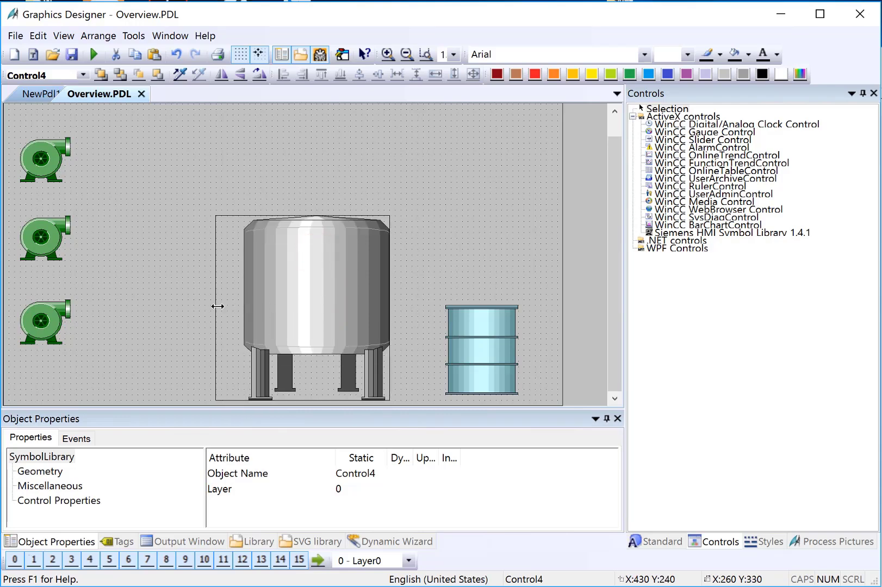
click(480, 337)
drag(481, 338, 492, 343)
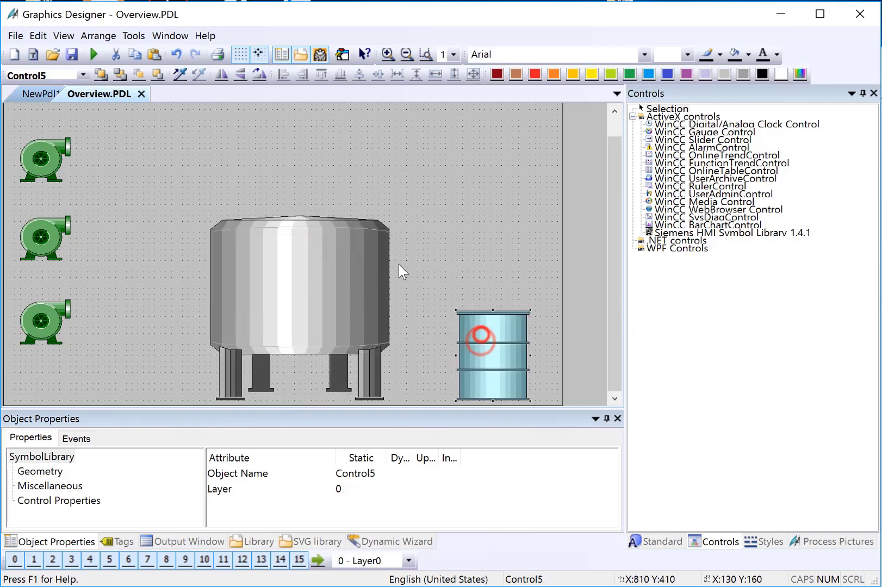
Turn a drum copy into a Hand valve horizontal, shorten it, and attach it to the tank.
right_click(487, 334)
click(532, 367)
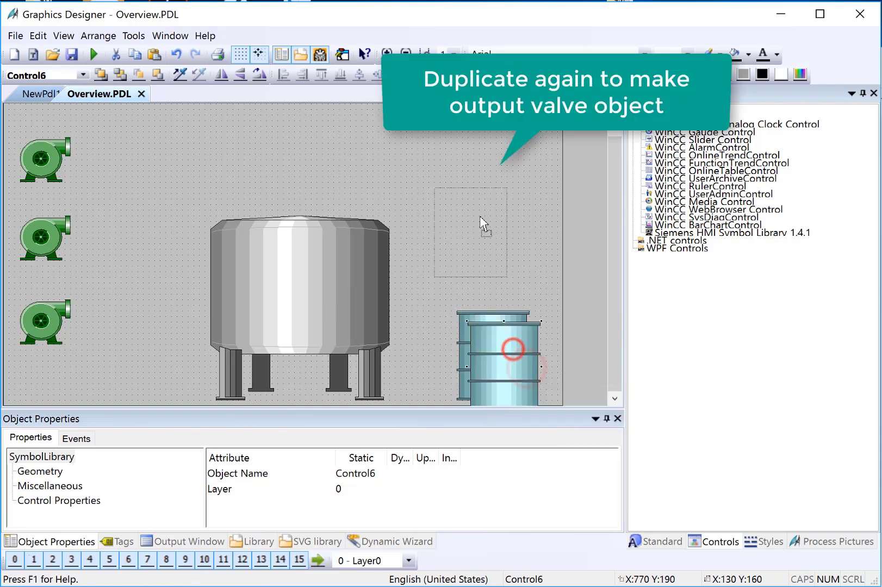
drag(481, 225, 476, 220)
double_click(474, 219)
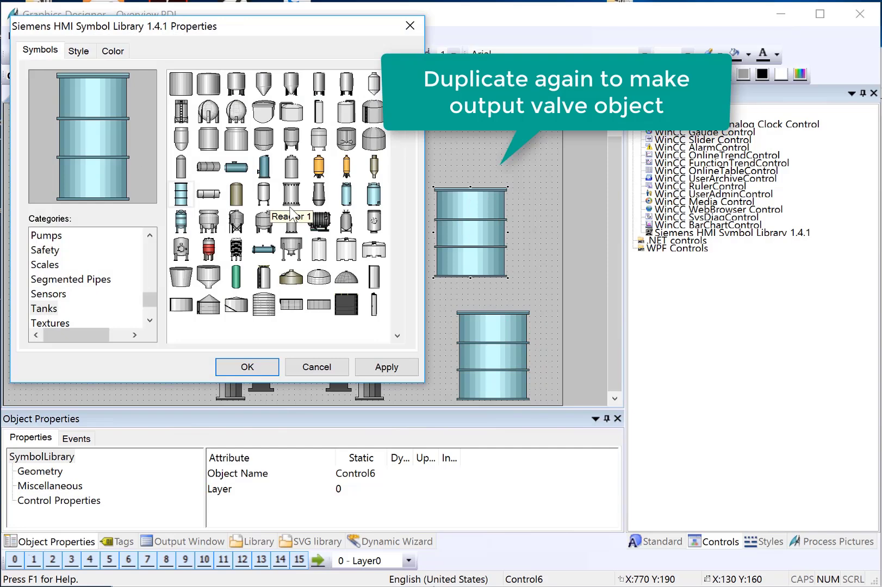
key(Down)
key(Down)
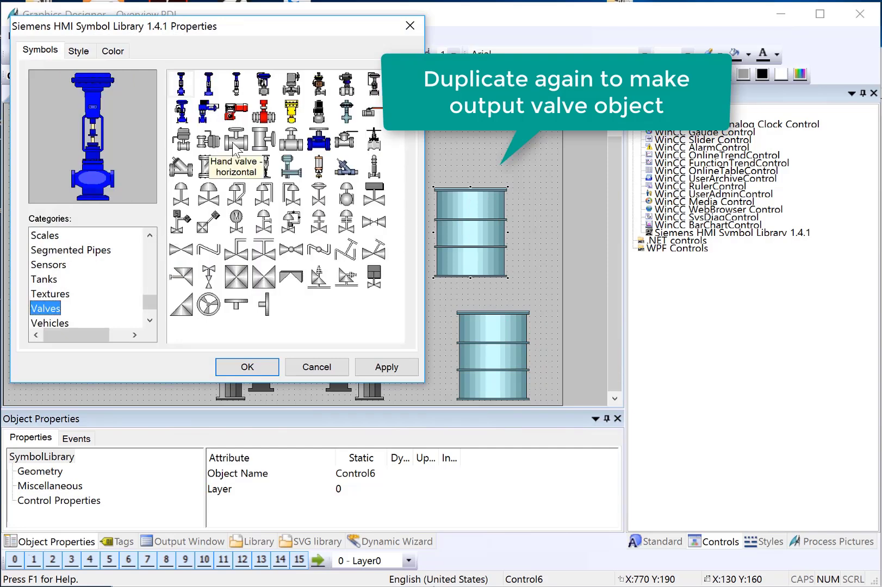
click(236, 140)
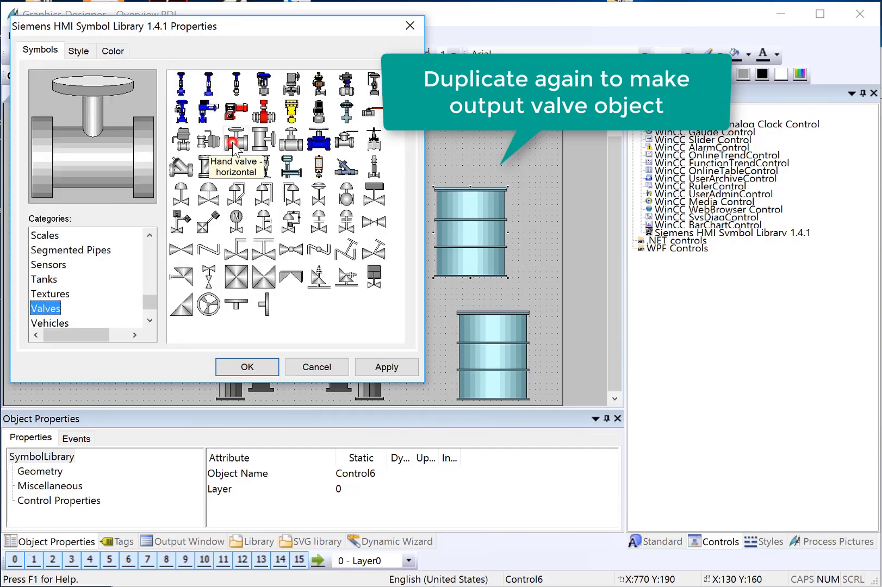
click(247, 366)
drag(444, 236, 440, 236)
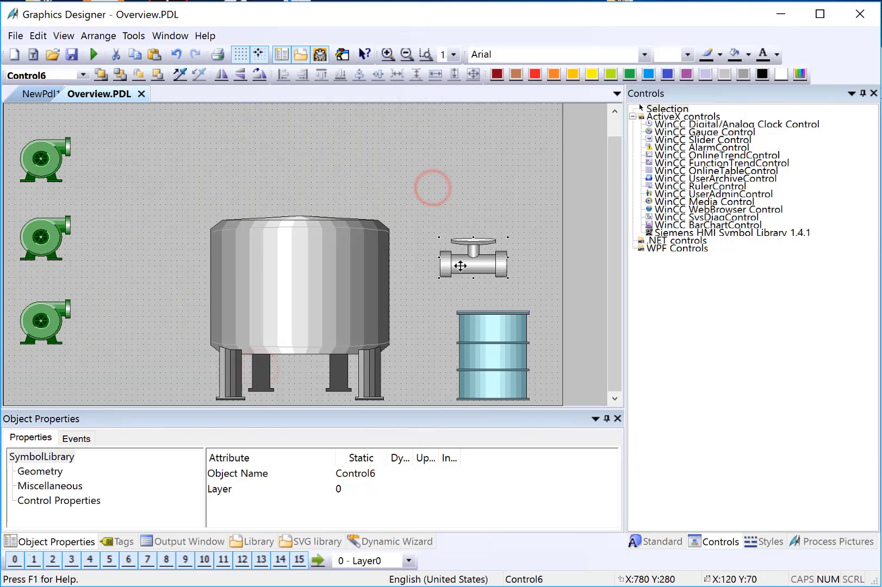
drag(473, 266, 423, 276)
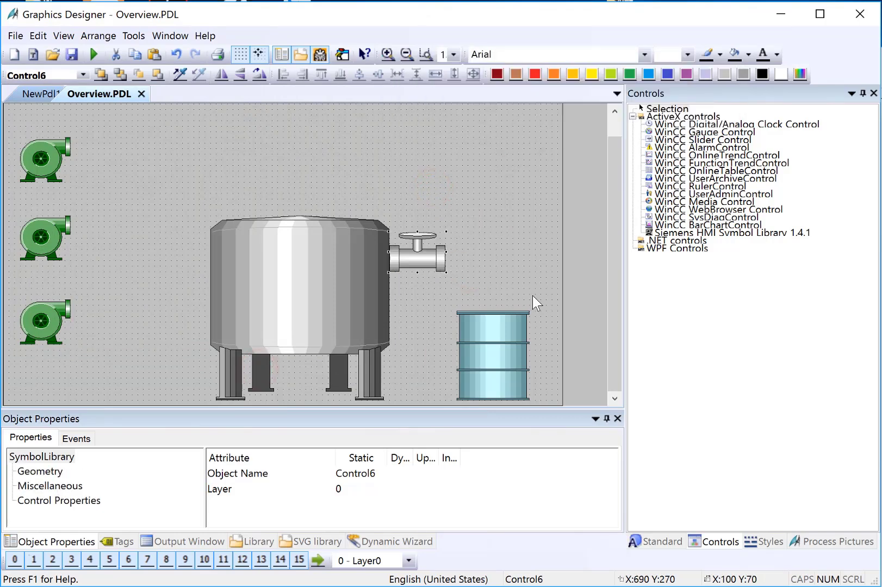
Draw a tube bend, rotate and flip it to curve downward, and attach it to the valve outlet.
click(664, 543)
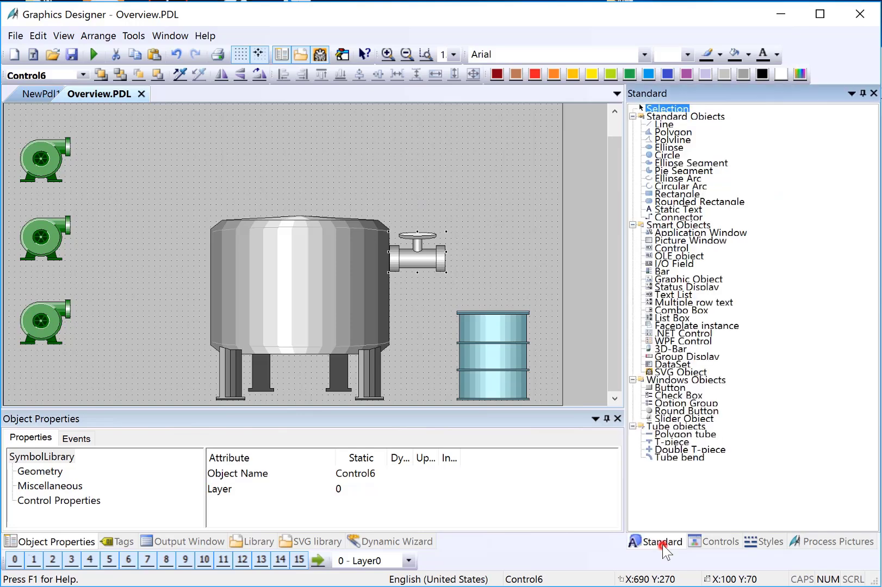
click(672, 457)
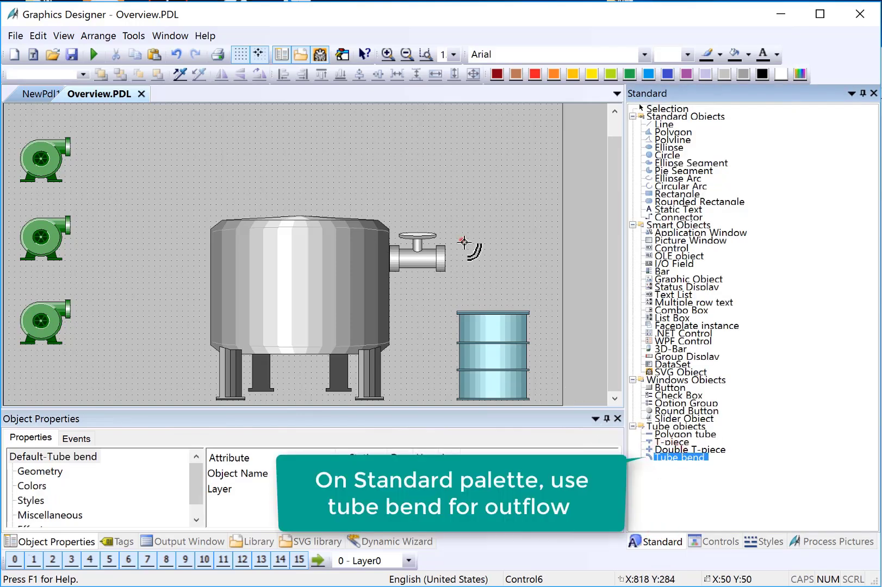
drag(461, 239, 498, 283)
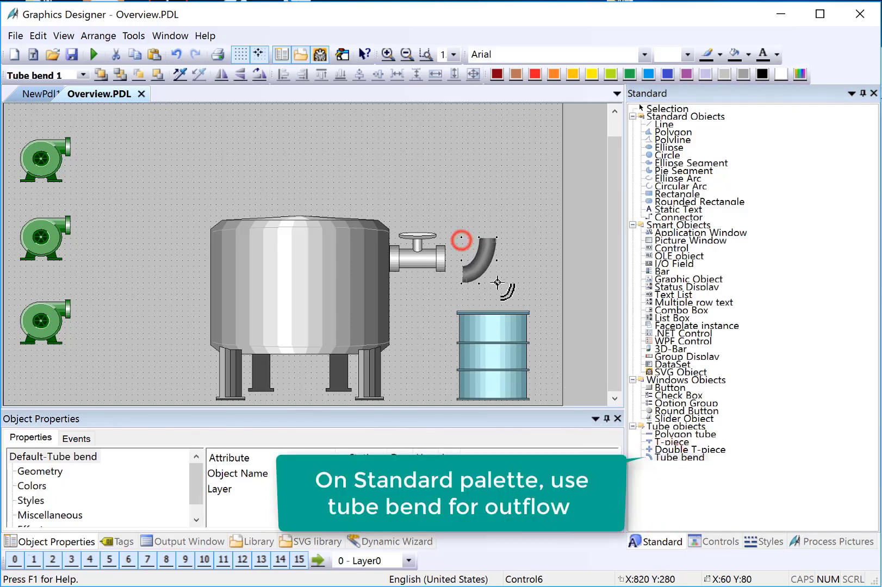
click(261, 76)
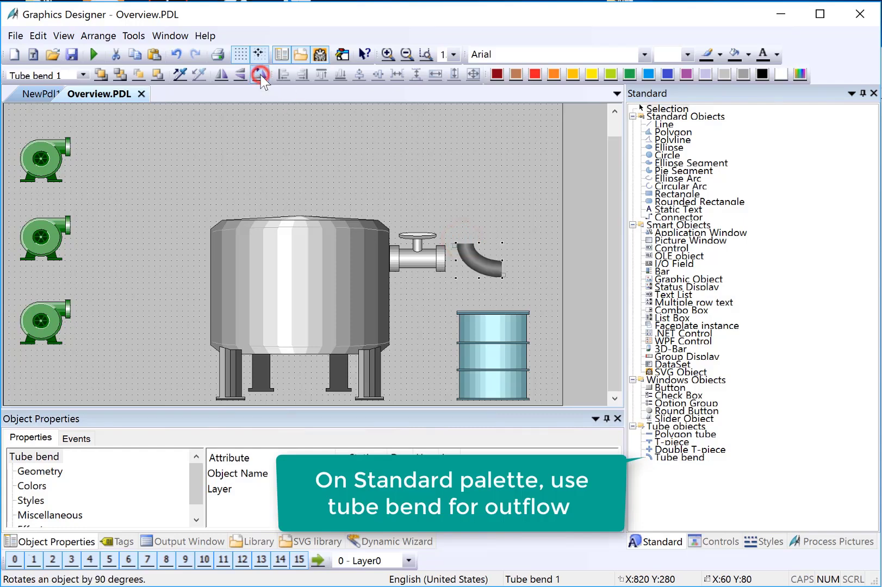
click(223, 76)
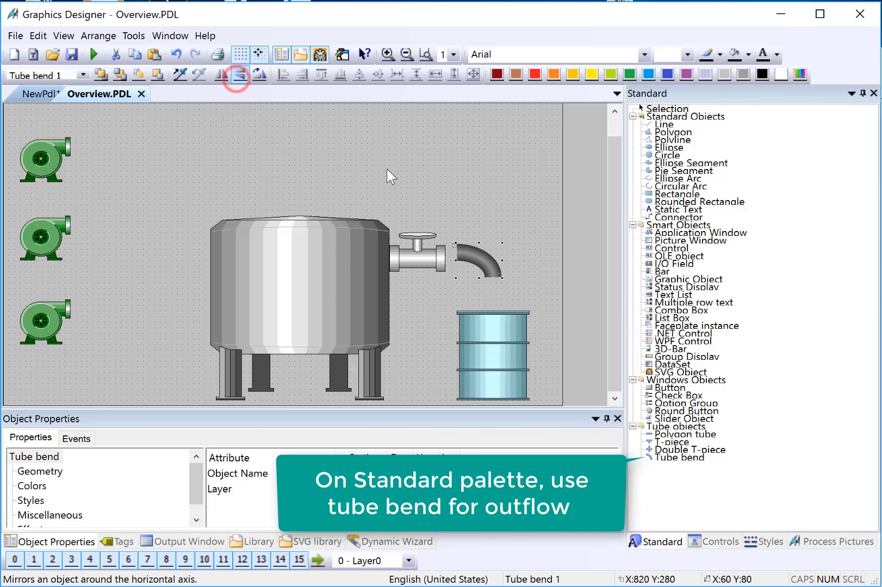
click(482, 257)
mouse_move(483, 262)
mouse_down()
mouse_move(474, 262)
mouse_move(475, 279)
mouse_move(468, 274)
mouse_up()
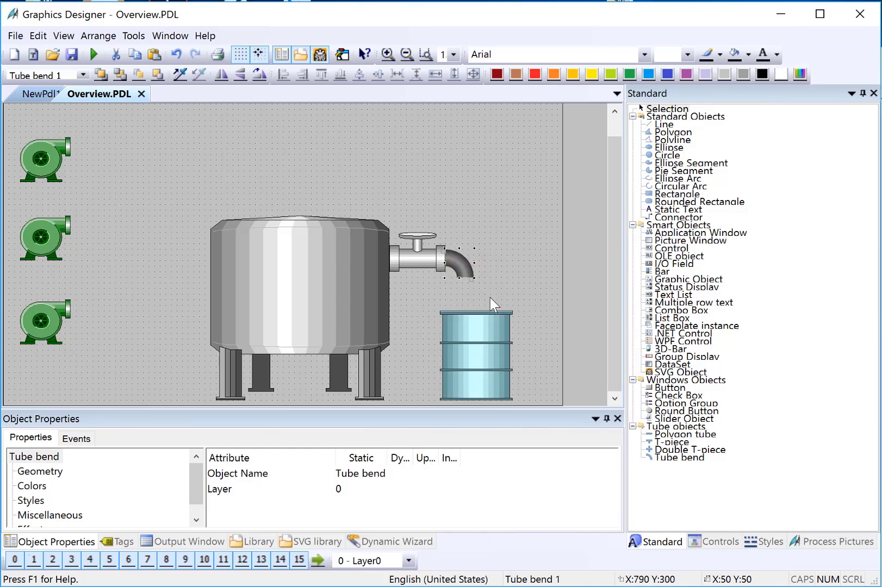
Change a drum copy to a Nature oil drop, shrink it, and place it under the spout.
click(458, 290)
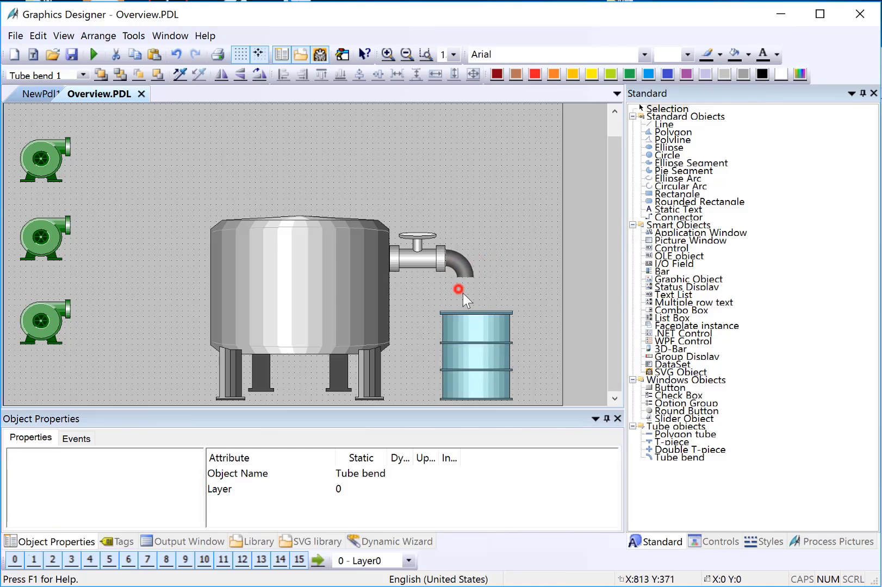
click(464, 321)
right_click(469, 331)
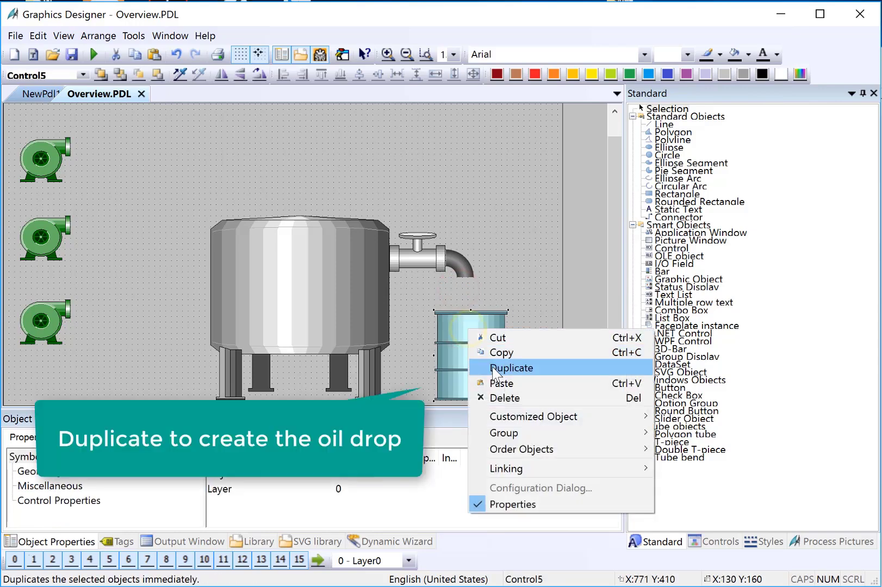
click(512, 368)
drag(488, 360, 506, 201)
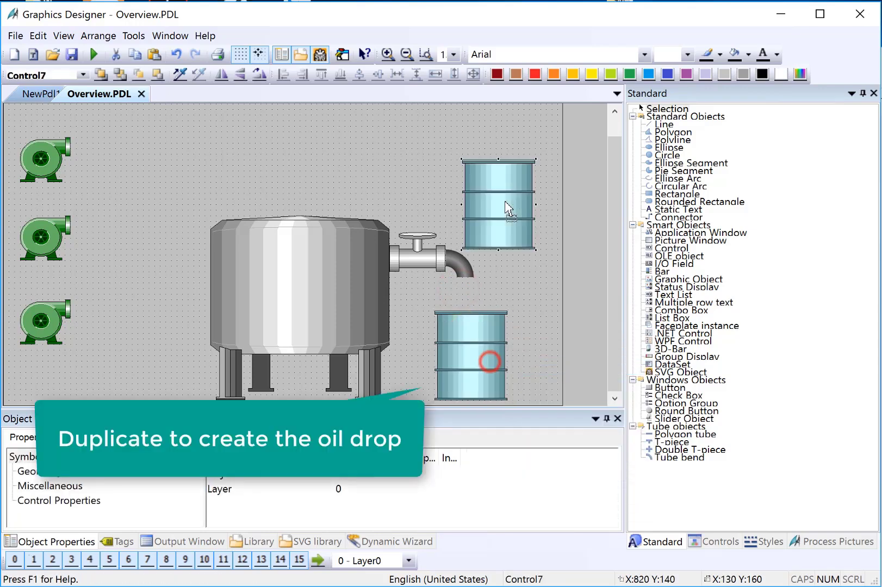
double_click(505, 201)
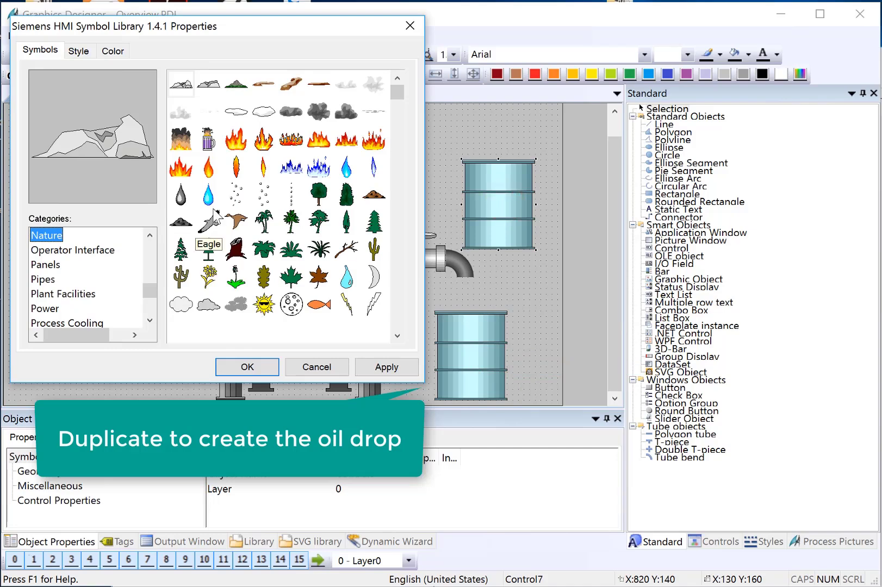
click(182, 195)
click(247, 366)
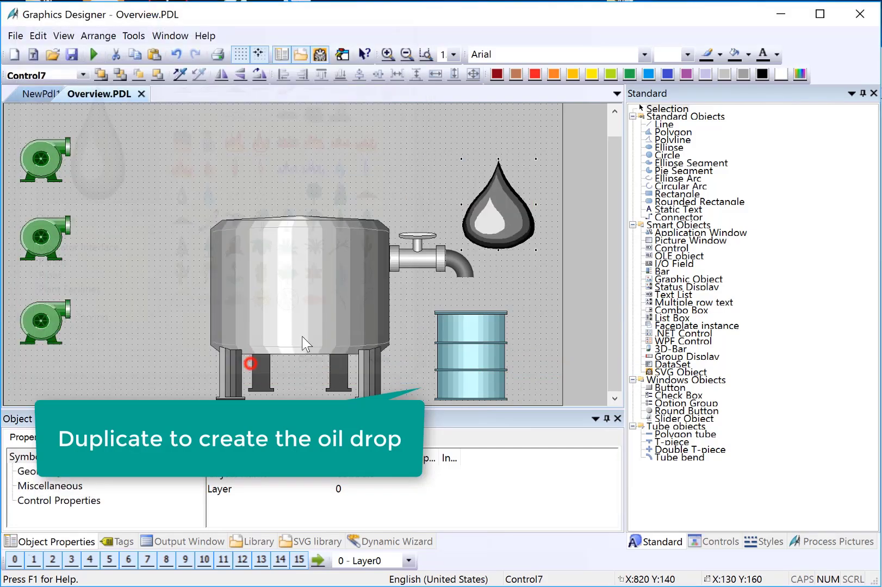
drag(485, 229, 444, 306)
drag(419, 256, 457, 276)
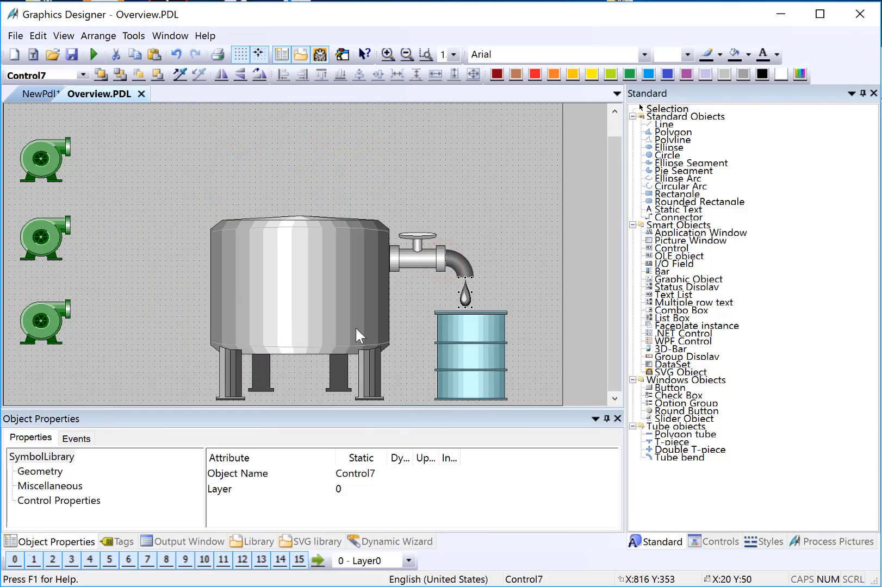
Trace a polygon fill area around the inside of the grey tank's body.
key(Escape)
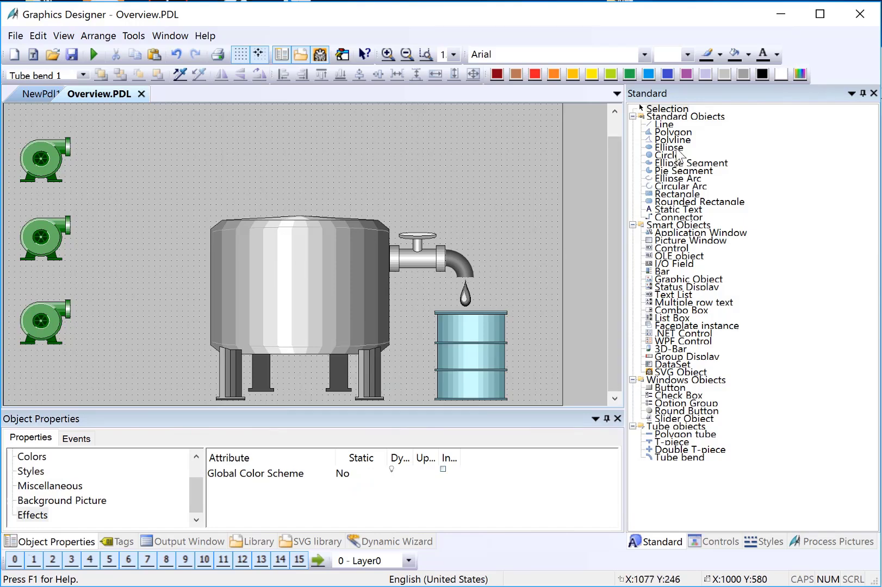
click(676, 132)
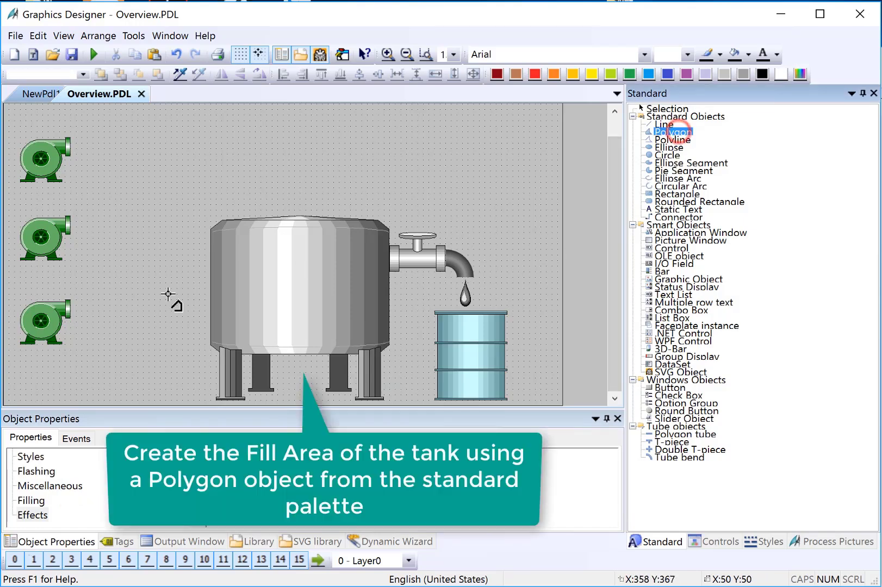
click(263, 232)
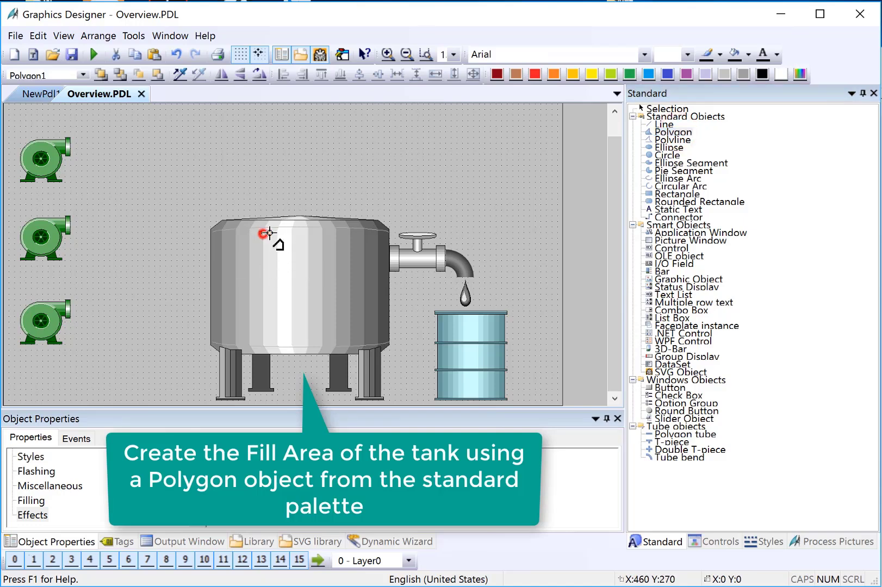
click(307, 232)
click(349, 249)
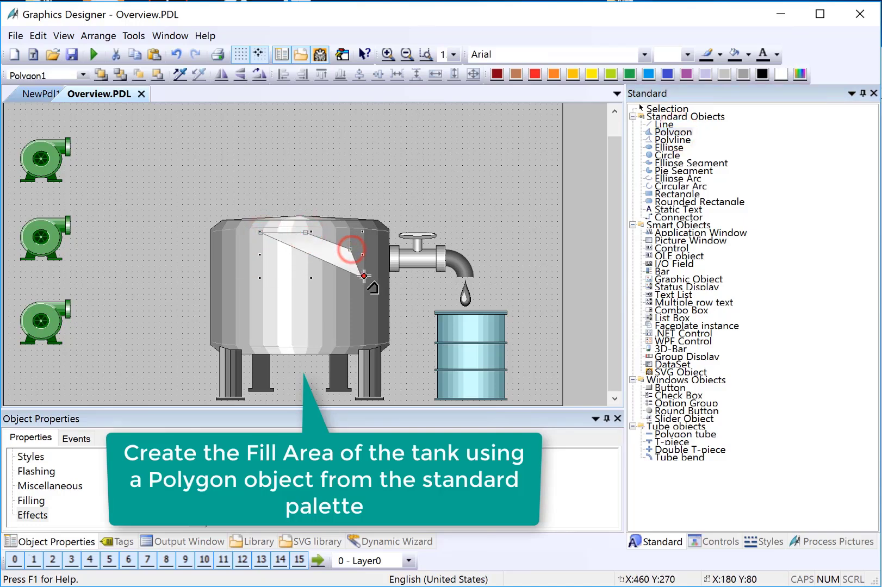
click(361, 275)
click(362, 299)
click(356, 333)
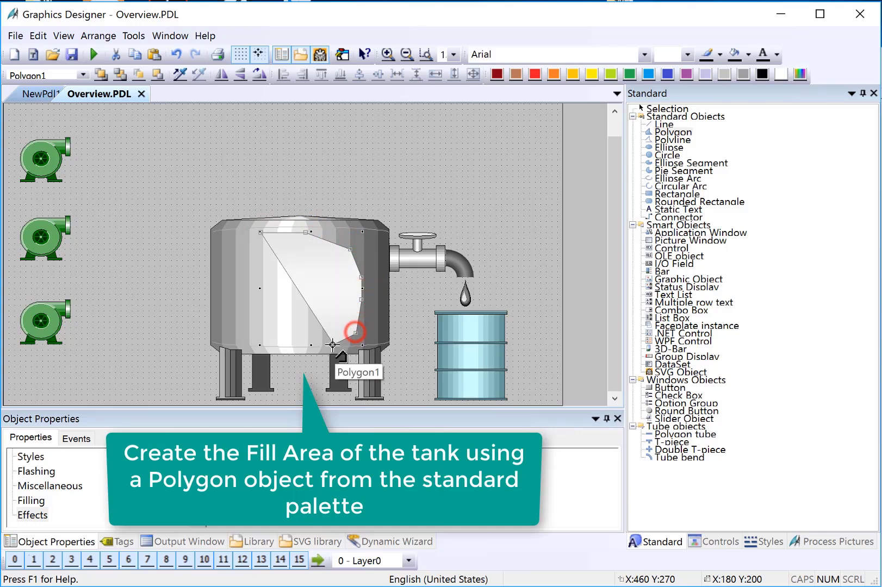
click(328, 345)
click(274, 338)
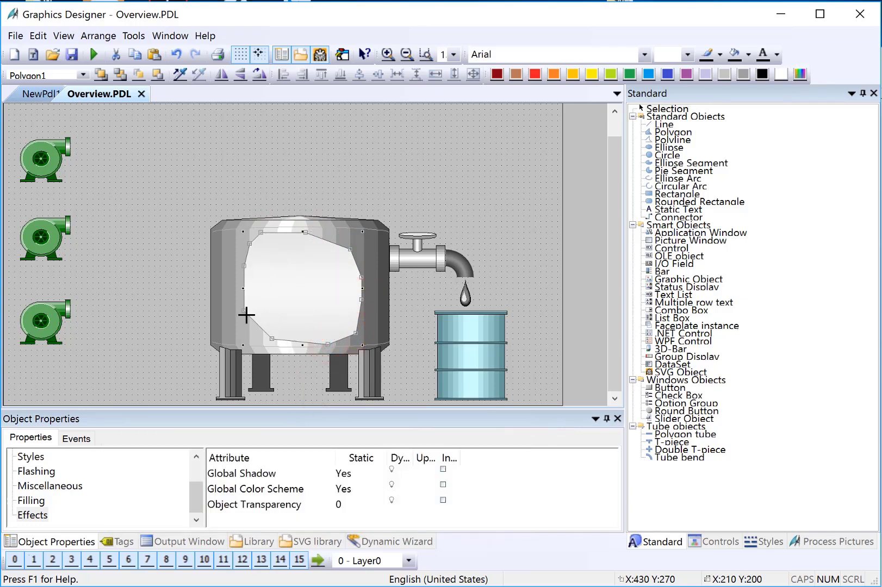
double_click(247, 318)
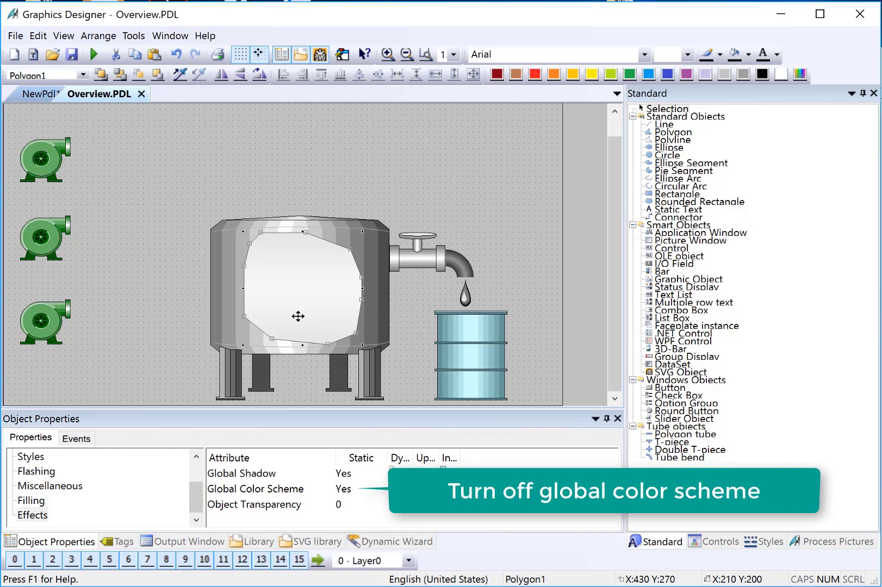
Turn off the polygon's global colour scheme and set its fill pattern to vertical rounded gradient.
double_click(271, 488)
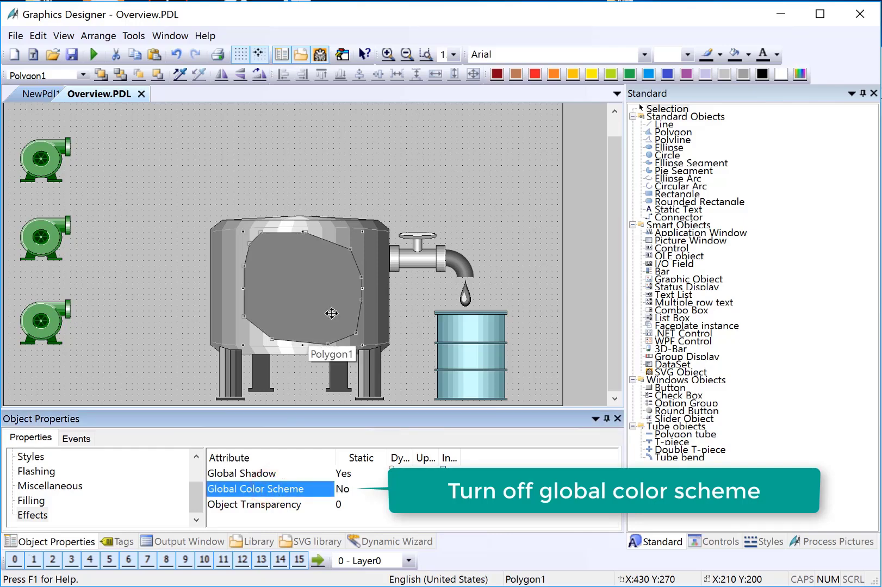
click(37, 472)
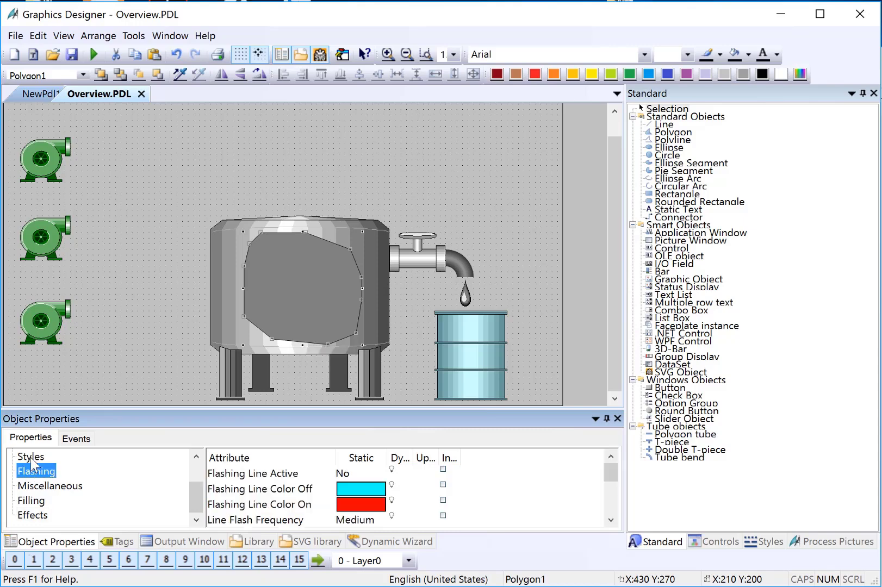
click(31, 456)
double_click(220, 505)
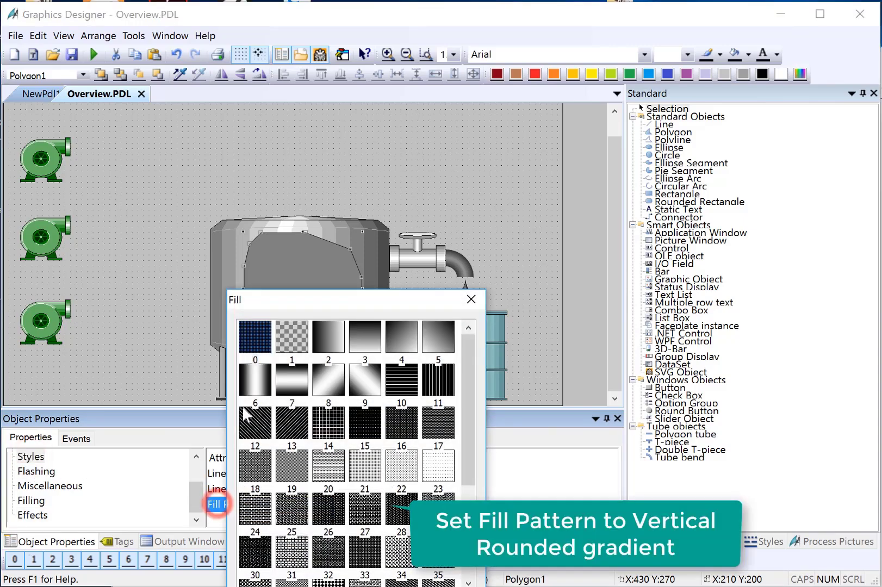
click(254, 378)
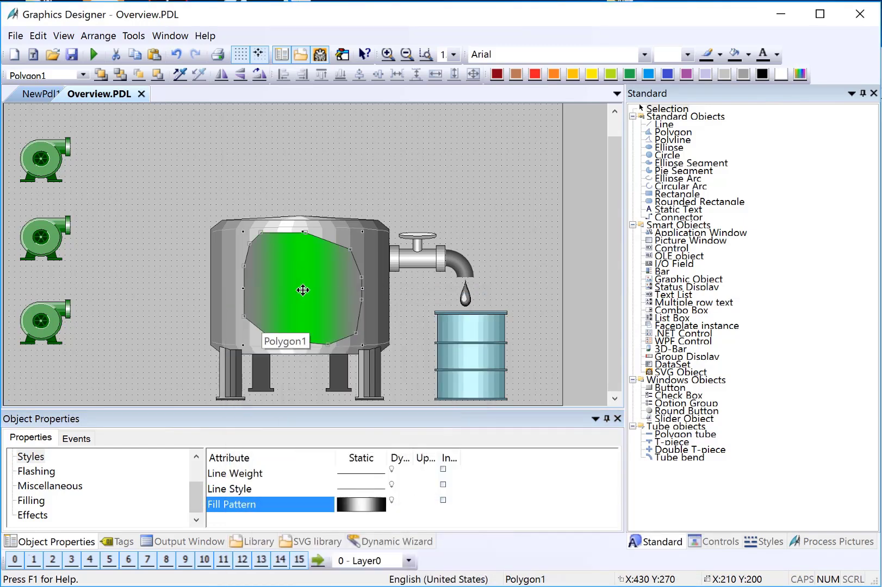
scroll(105, 490, up, 1)
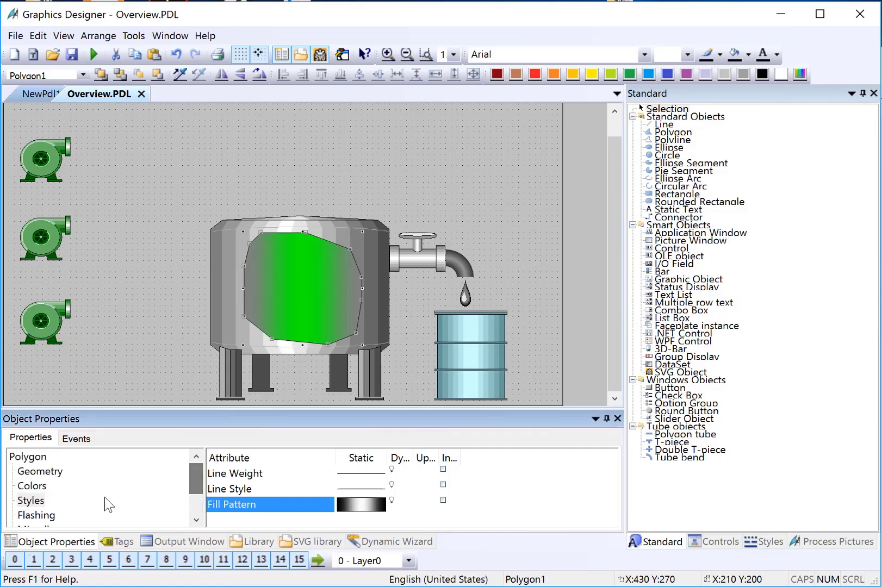
Set the polygon's Fill Pattern Color to light grey and Background Color to dark grey.
click(35, 486)
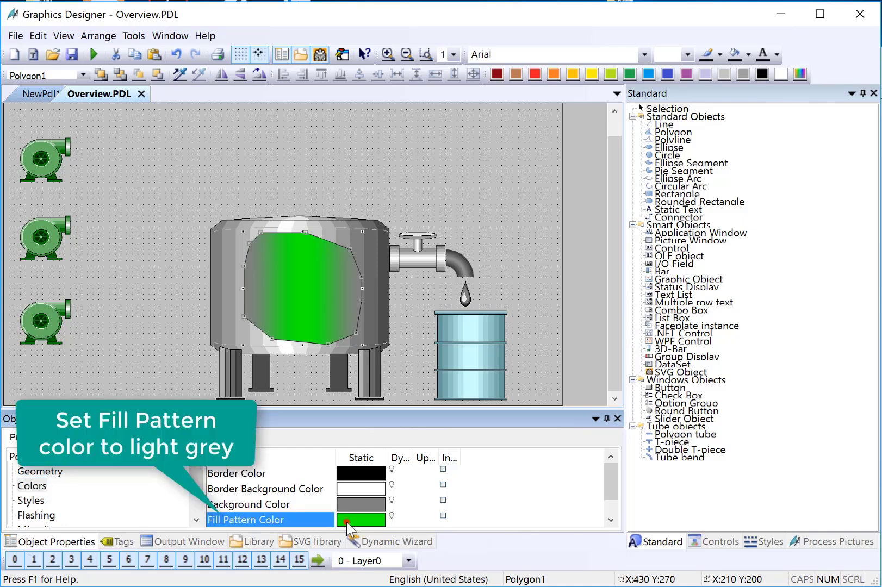
double_click(352, 520)
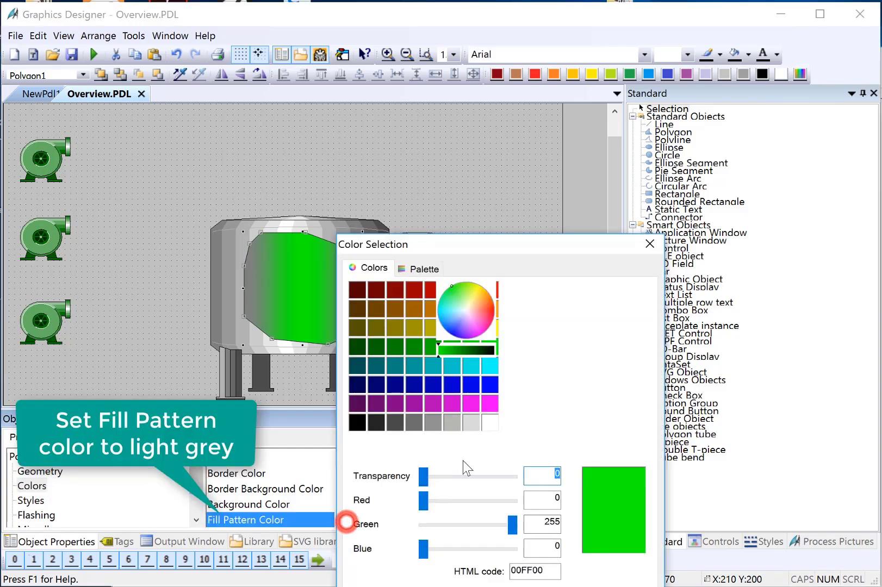
click(475, 425)
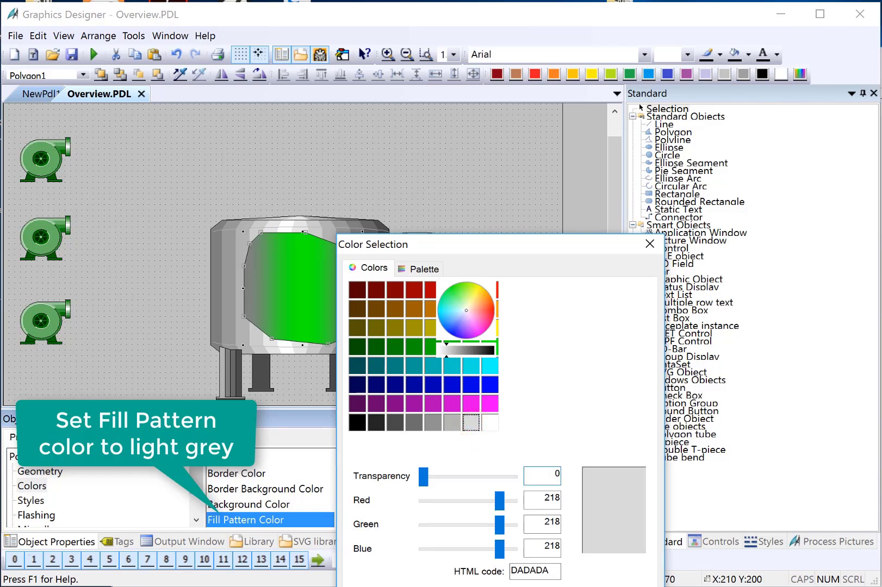
key(Return)
double_click(248, 504)
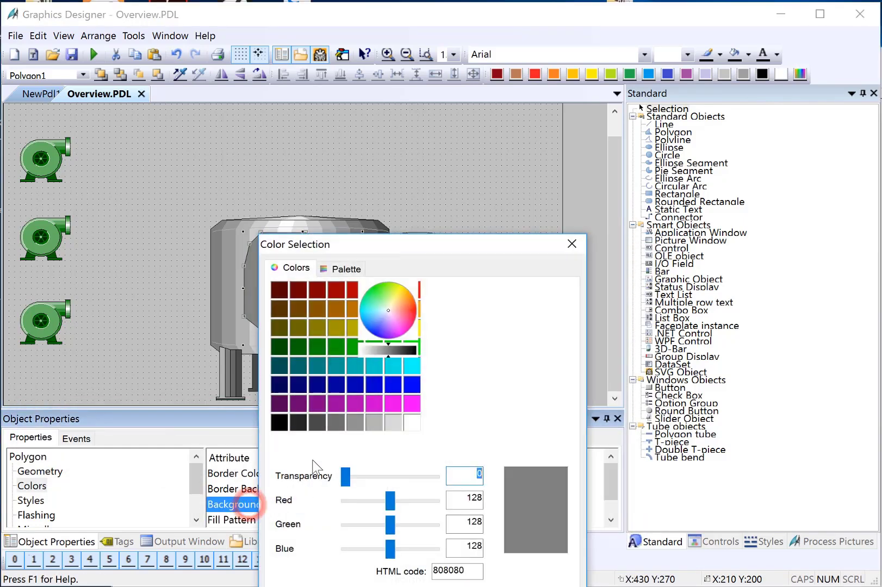
click(308, 421)
key(Return)
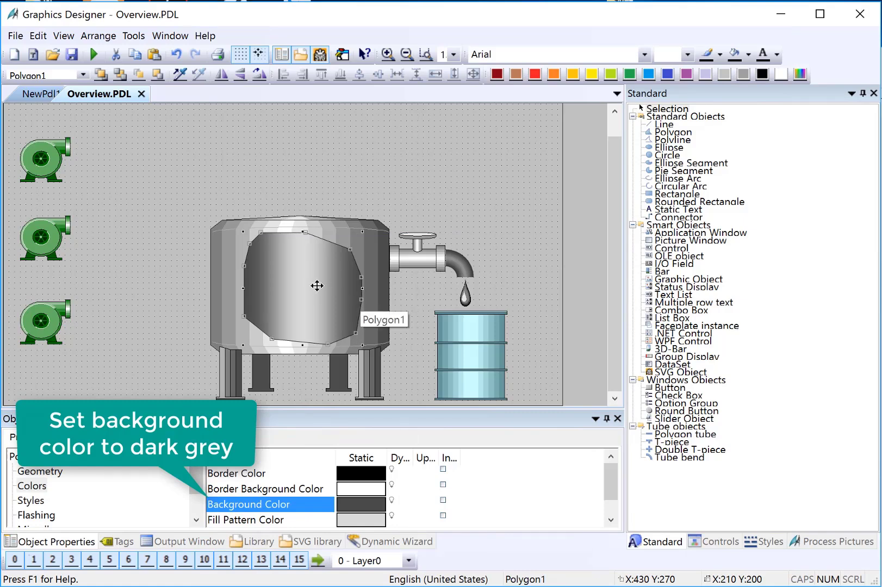
Raise the tank polygon's bottom edge slightly and duplicate the polygon.
drag(304, 345, 303, 337)
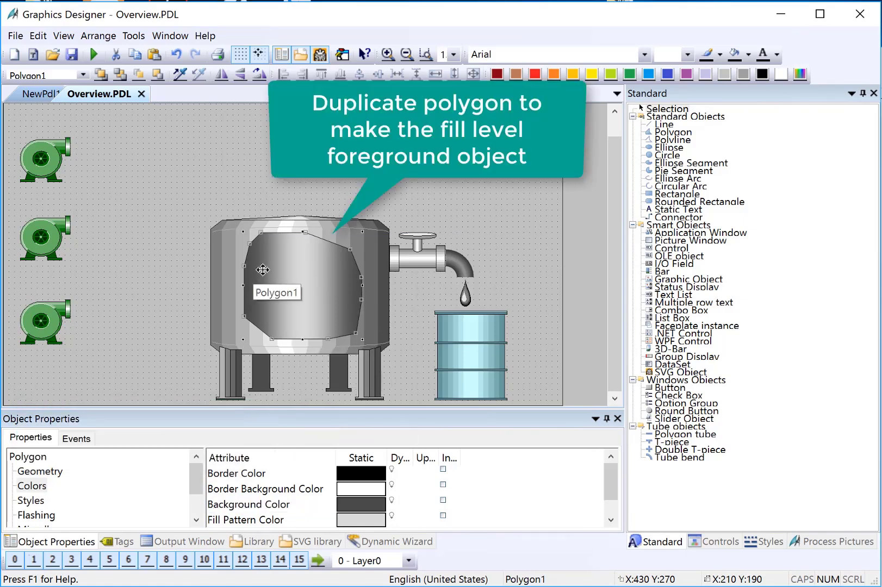
right_click(267, 267)
click(295, 306)
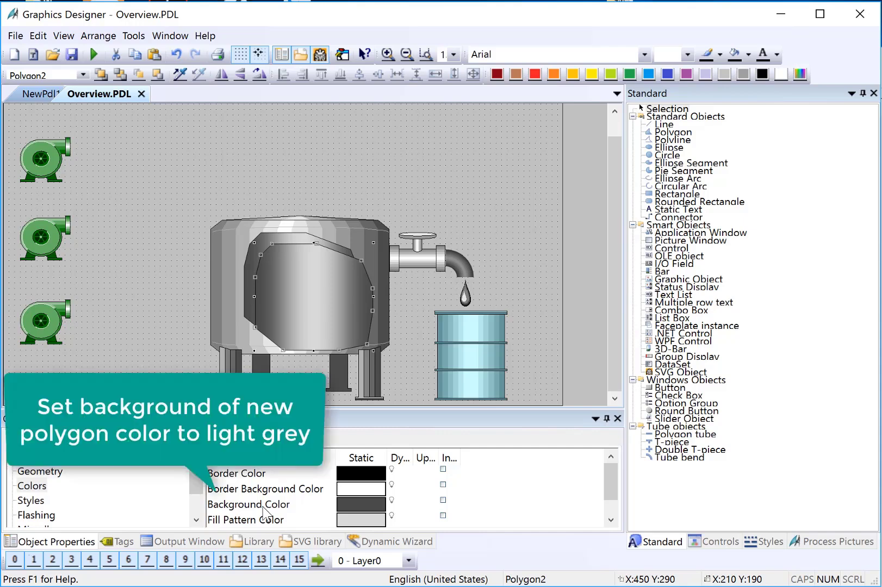
Give the polygon copy a light grey background and a white fill pattern colour.
double_click(265, 509)
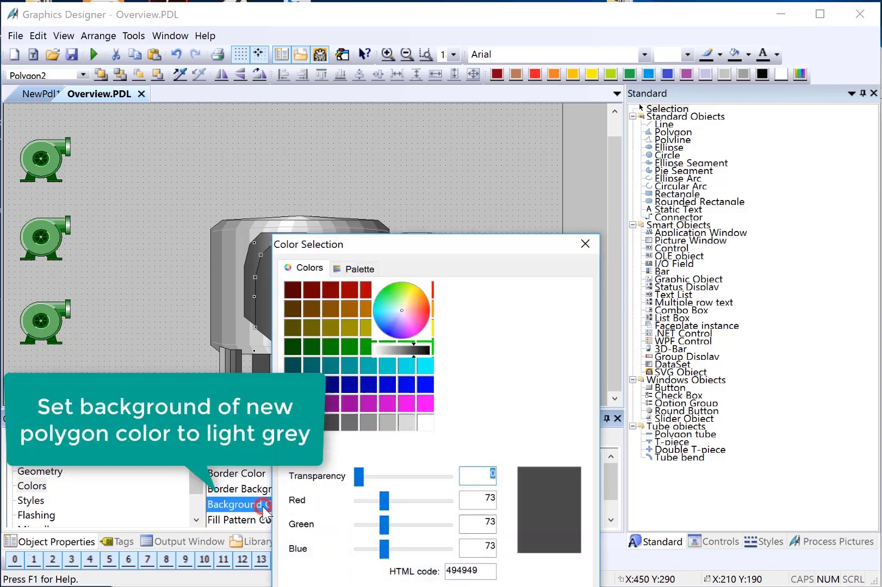
click(389, 423)
key(Return)
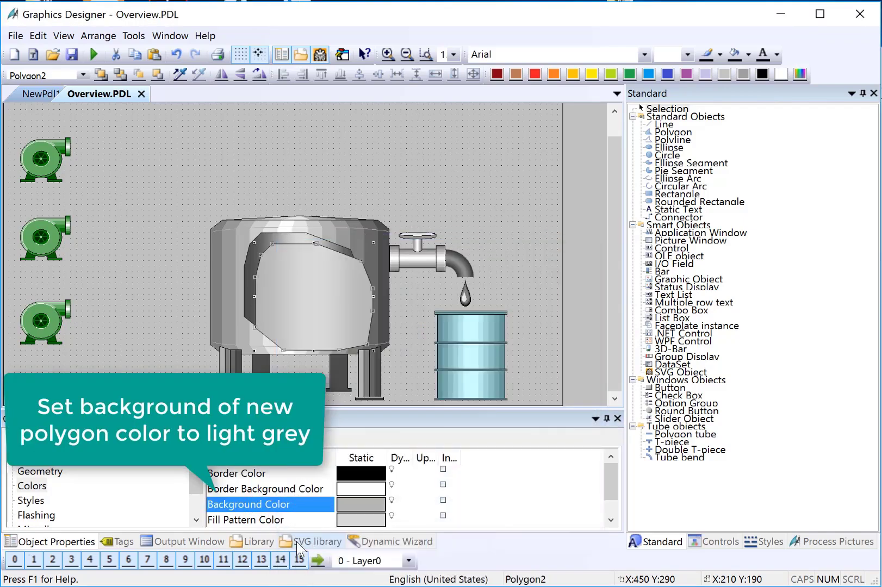
double_click(248, 520)
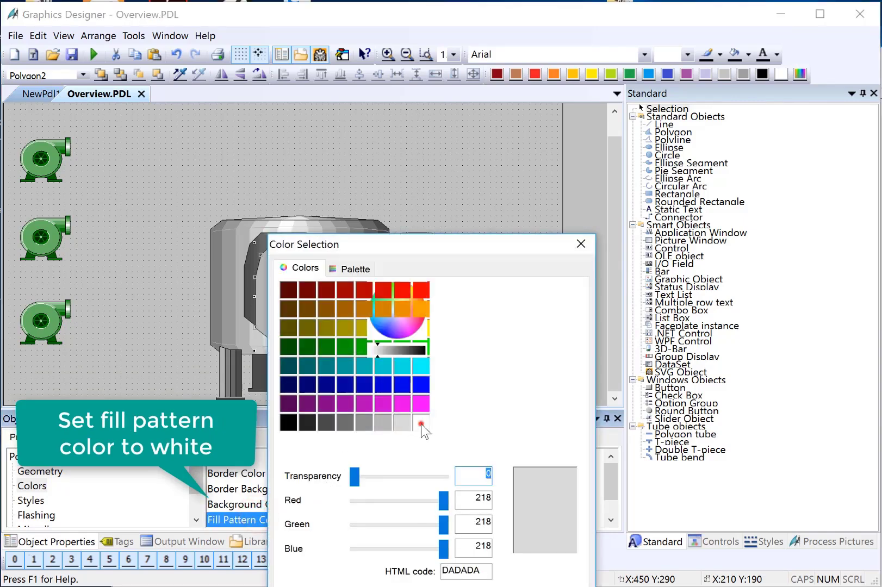
click(423, 429)
key(Return)
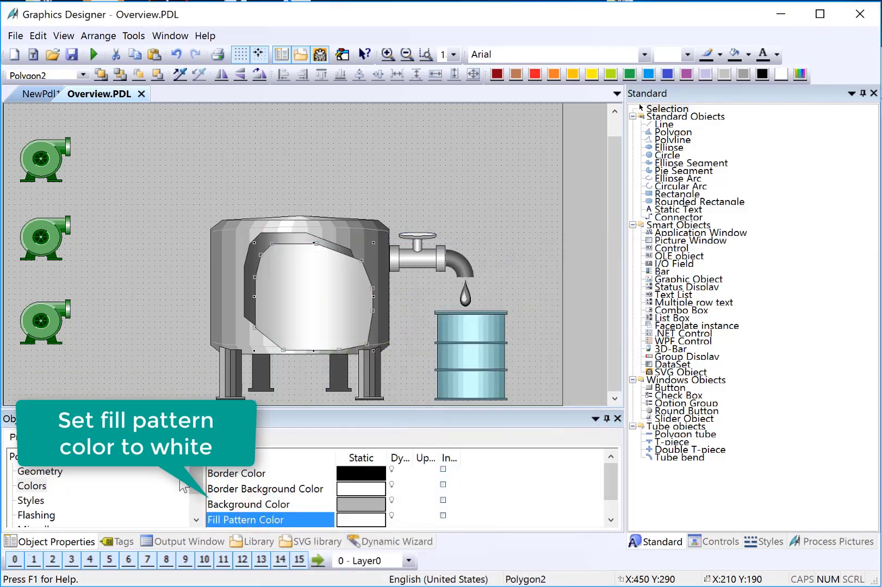
drag(196, 482, 197, 494)
Turn on dynamic filling for the copied polygon with a fill level of 56.
click(31, 516)
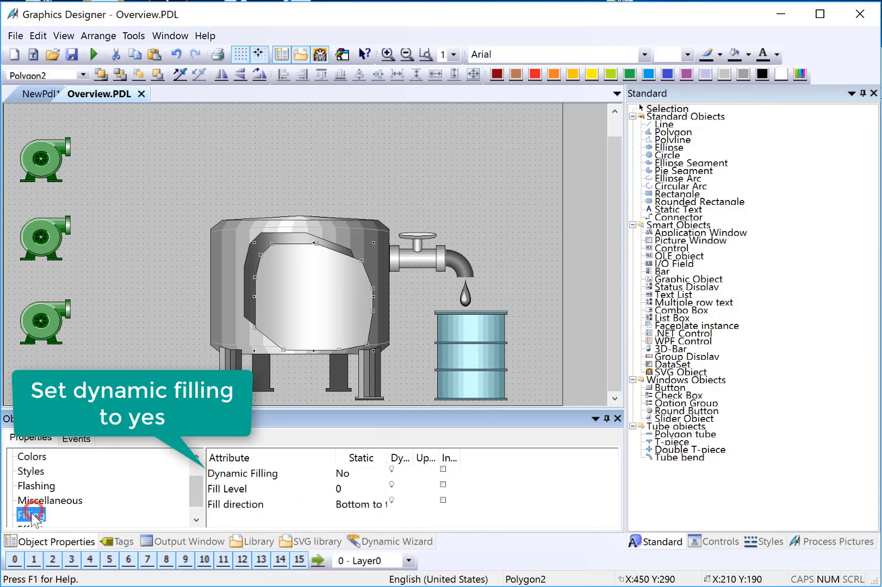
double_click(264, 476)
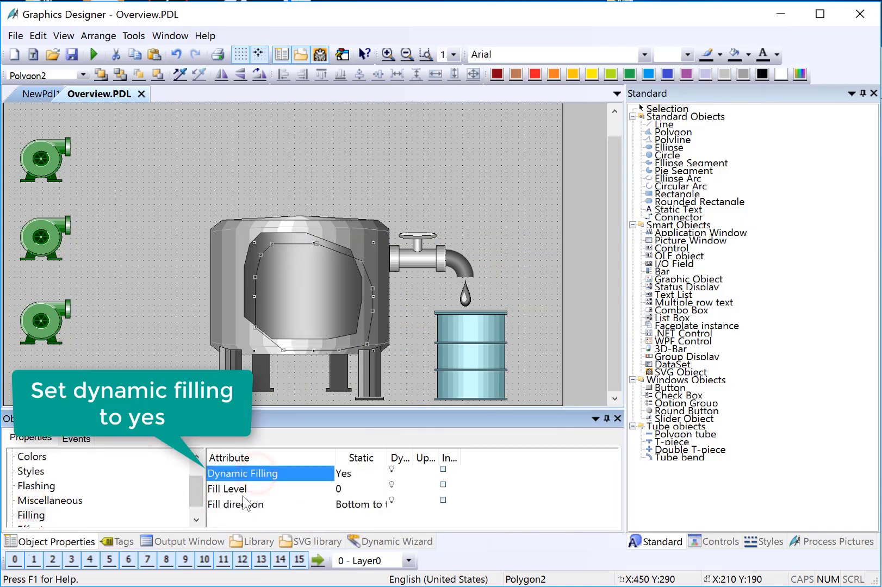
double_click(241, 492)
text(50)
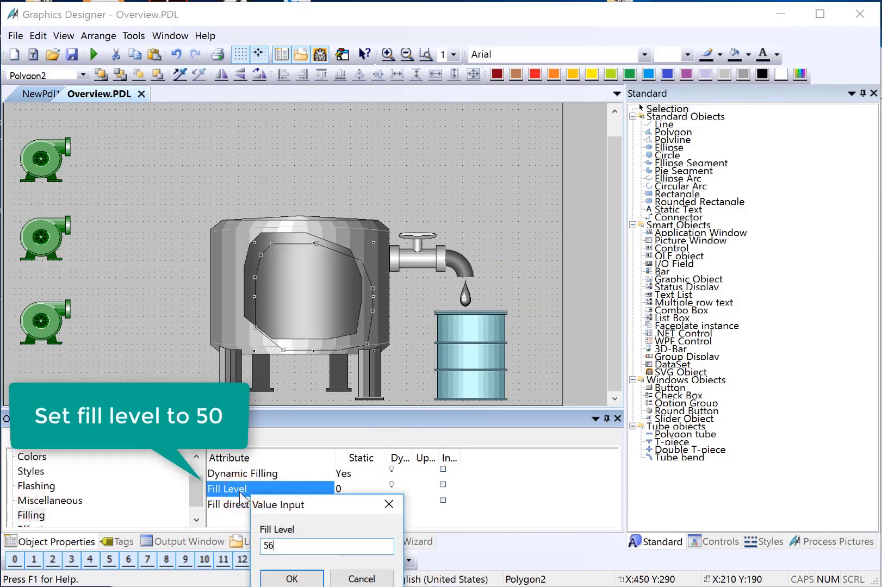
key(Return)
Nudge the copied polygon left and up so it sits over the original.
click(266, 282)
key(Left)
key(Left)
key(Left)
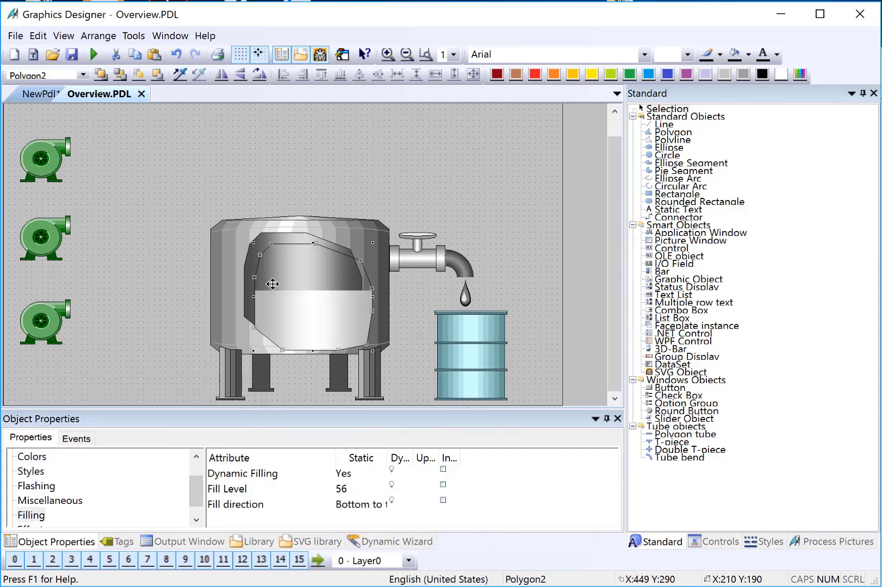
key(Up)
key(Up)
key(Up)
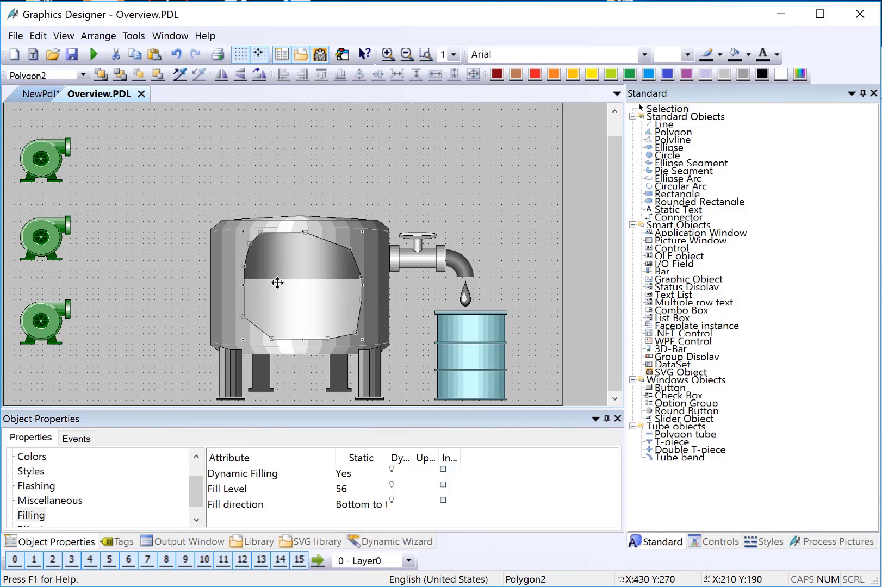
Change the copy's fill level to 12, then to 78.
click(226, 489)
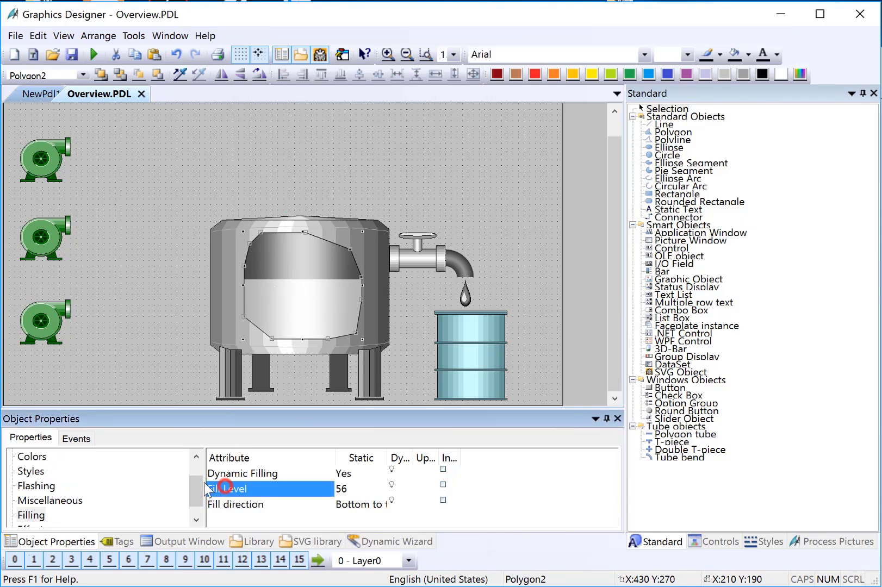
double_click(307, 484)
text(1)
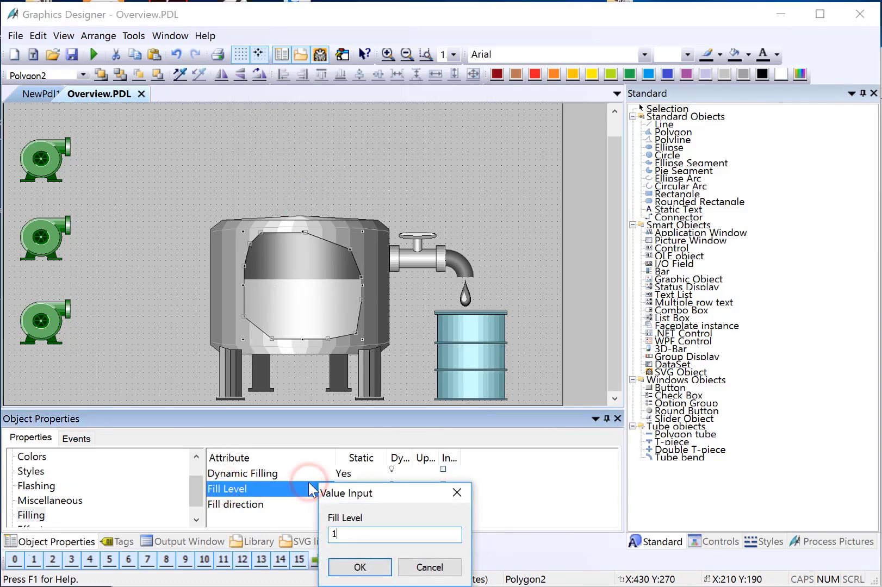
text(2)
key(Return)
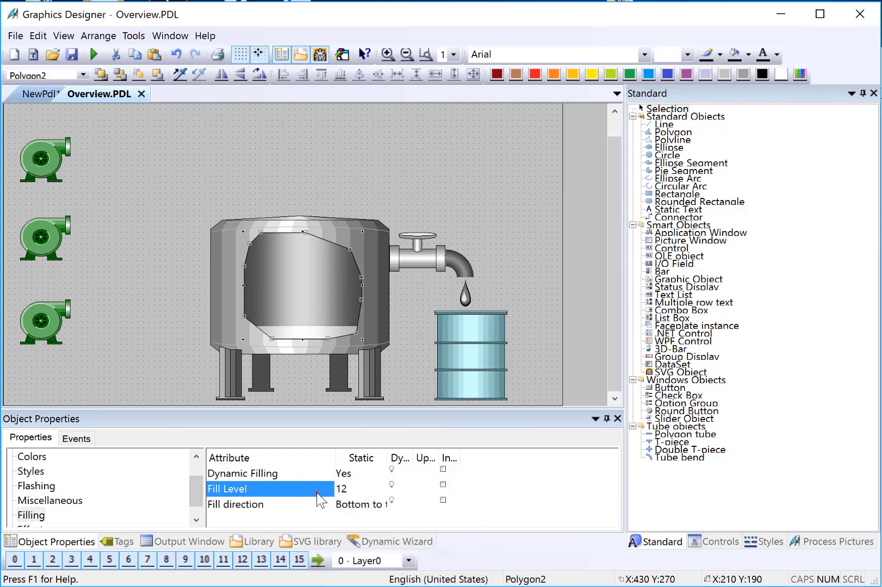
double_click(317, 492)
text(78)
key(Return)
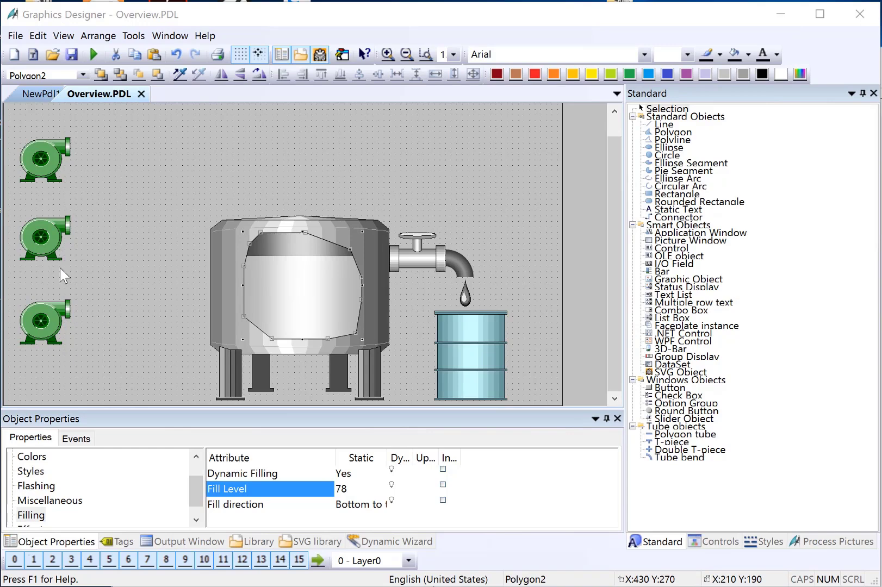
Draw a top-right static text reading 'Paint Color Process Overview' and widen it to fit.
click(694, 210)
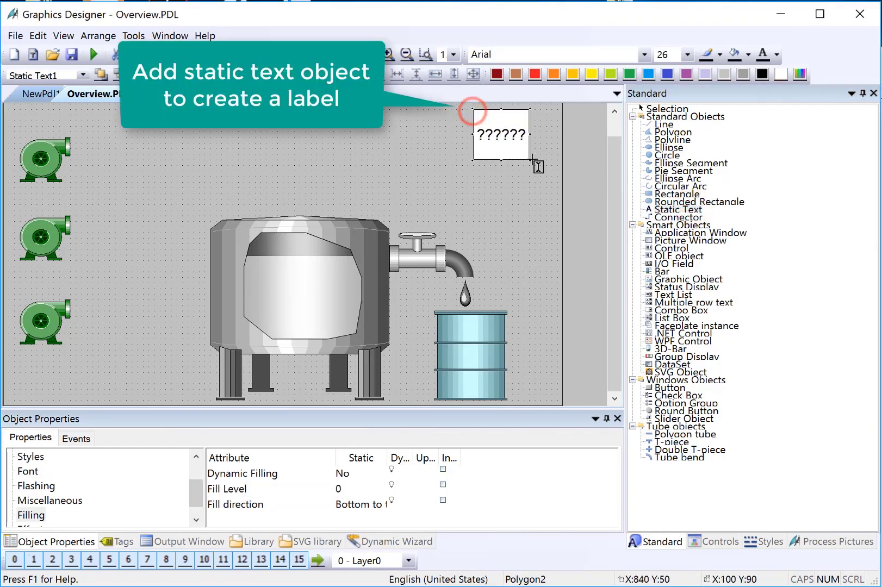
drag(473, 109, 552, 166)
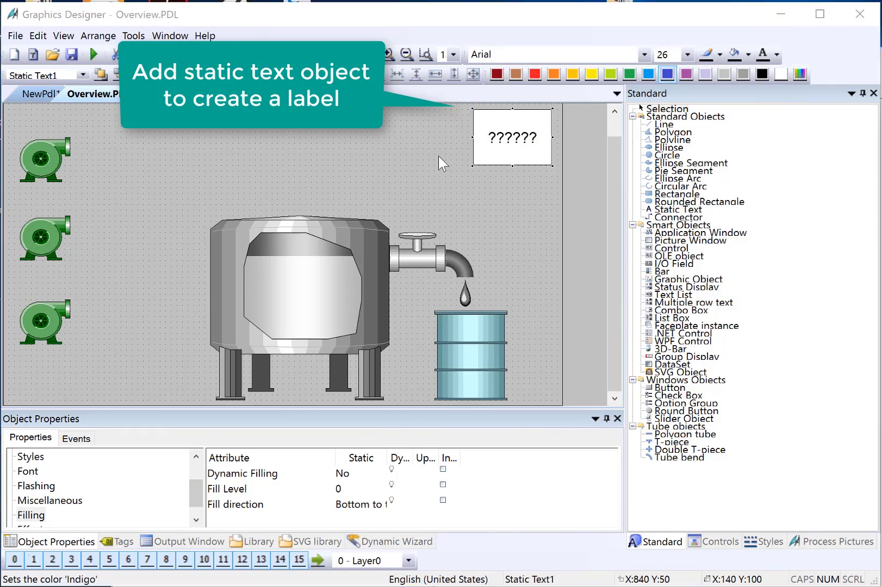
double_click(496, 150)
text(Pa)
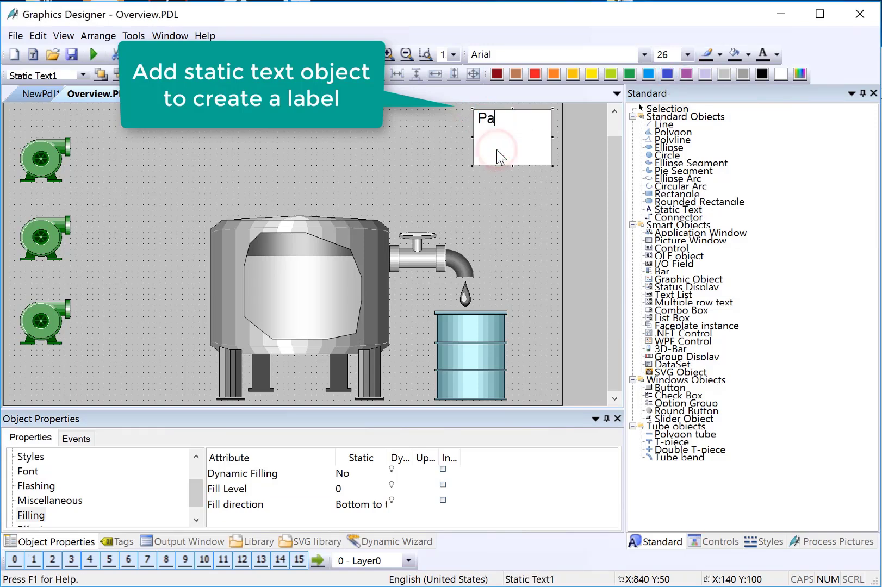
text(int Col)
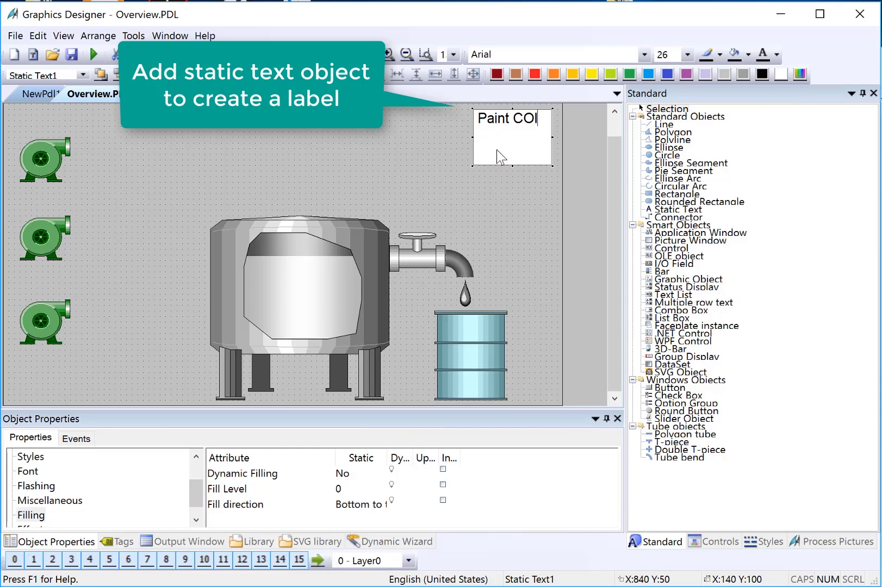
text(or Process)
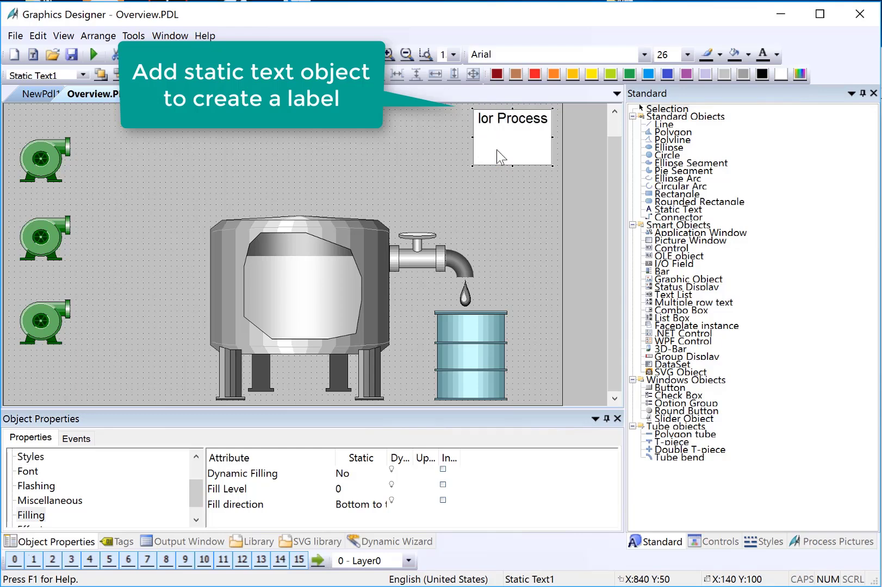
key(Return)
text(Overview)
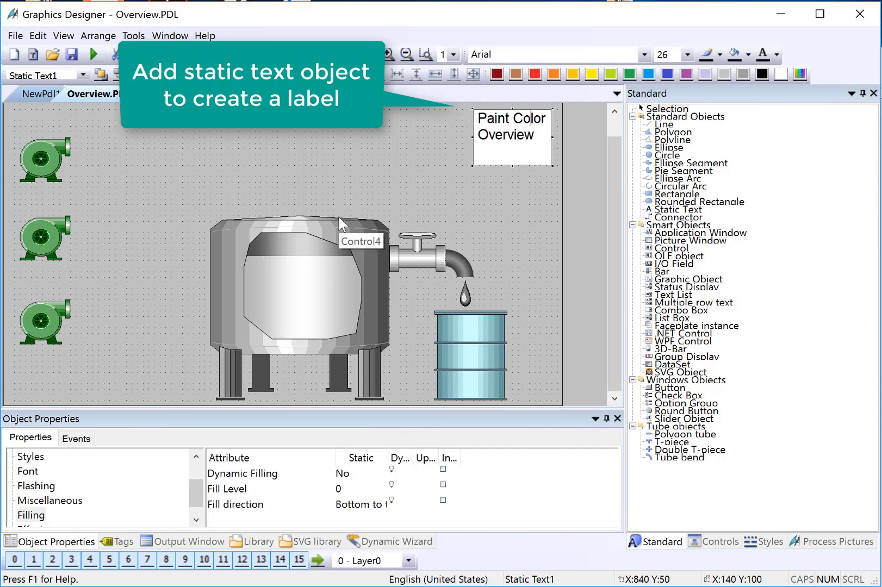
key(Escape)
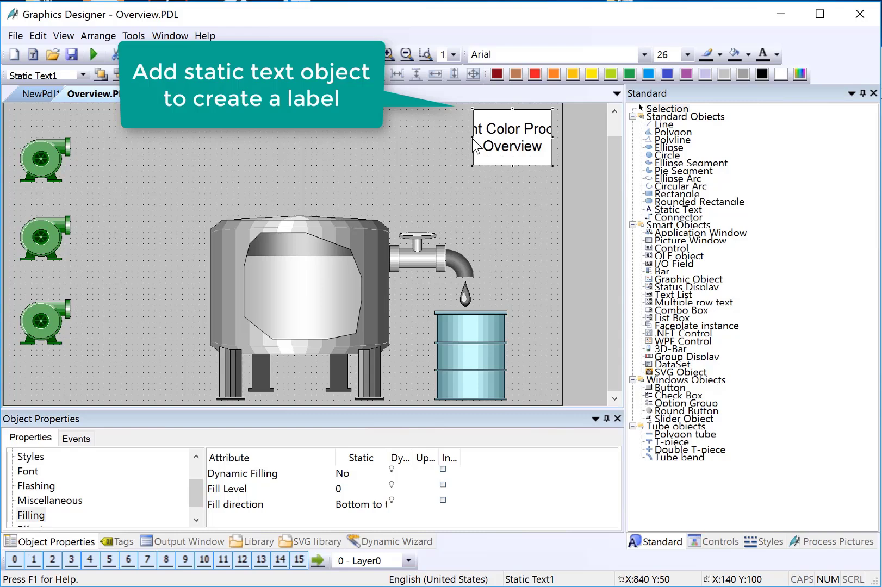
drag(473, 145, 406, 137)
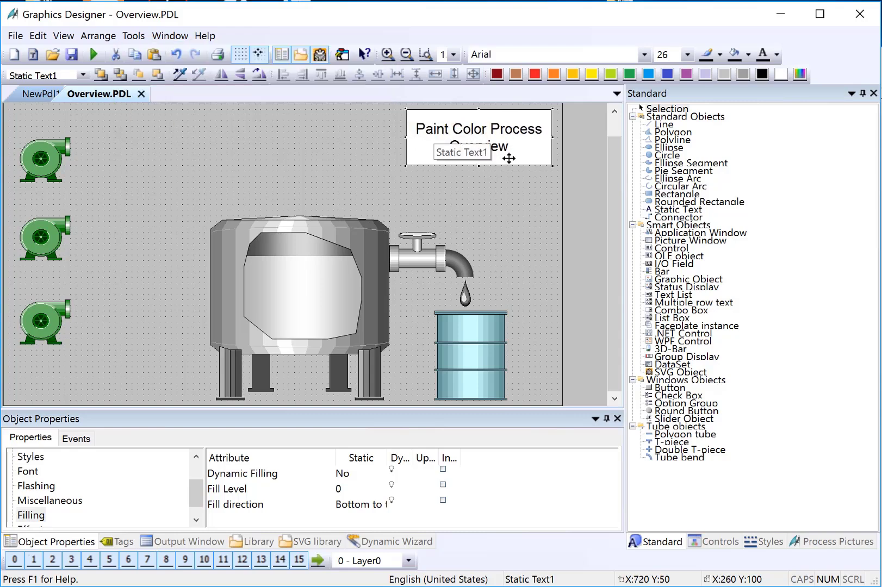
scroll(44, 483, up, 1)
Give the title label transparent fill pattern 1 in its Styles and a blue font colour.
click(44, 486)
click(236, 474)
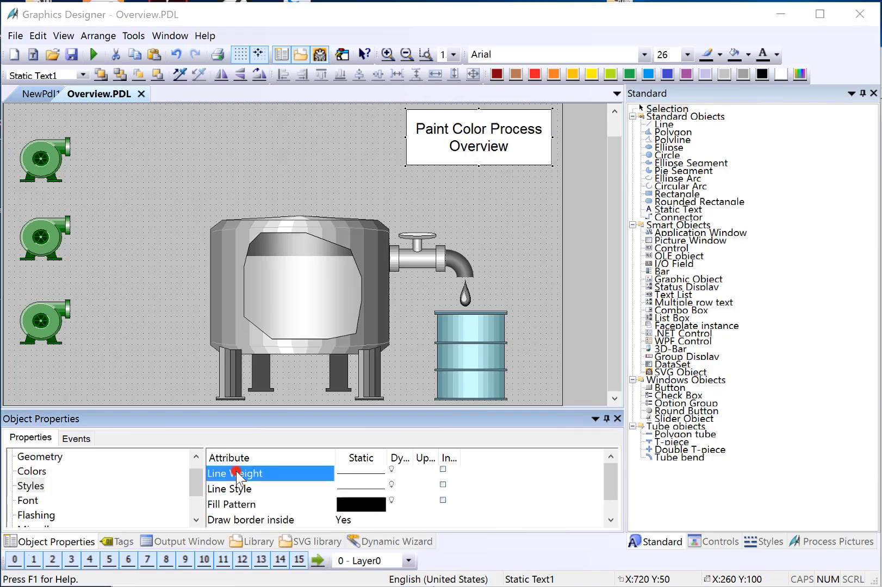
double_click(236, 473)
click(381, 531)
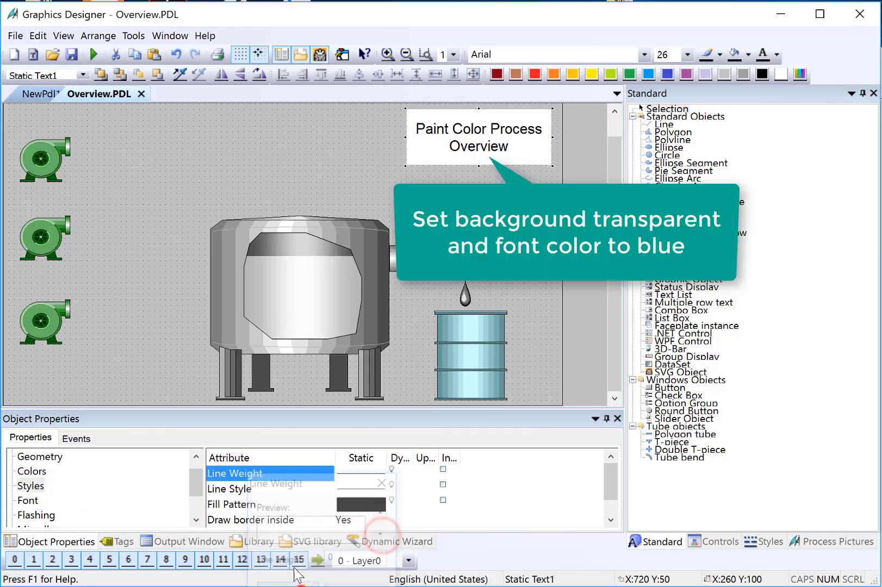
double_click(234, 504)
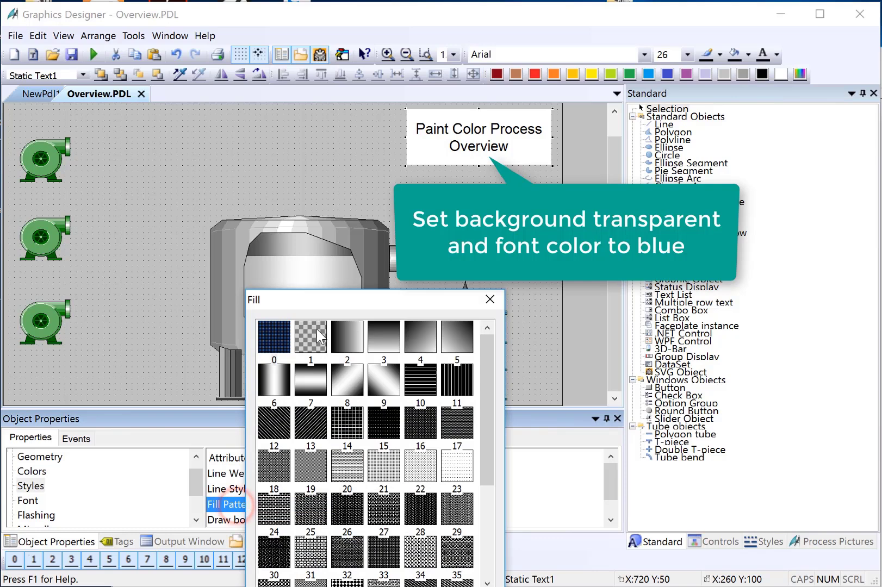
click(319, 338)
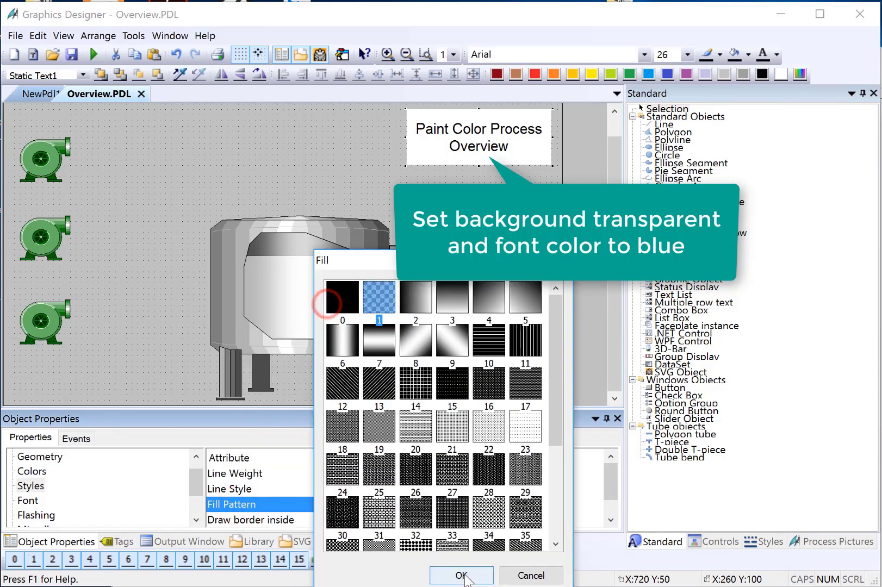
click(461, 576)
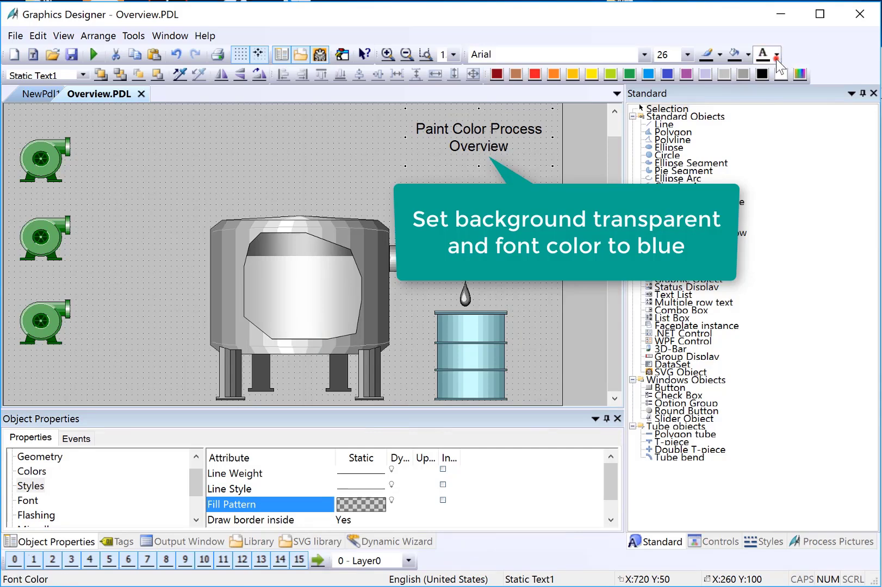
click(776, 55)
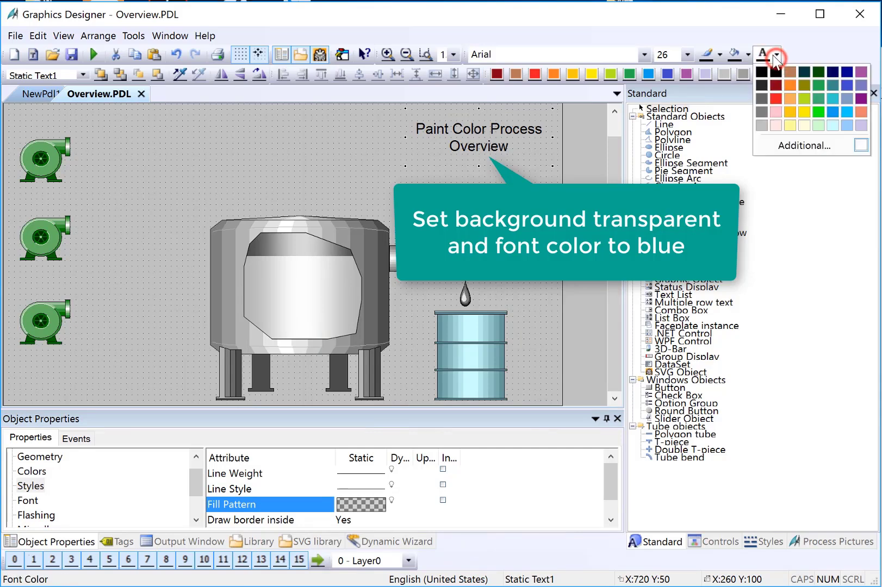
click(847, 74)
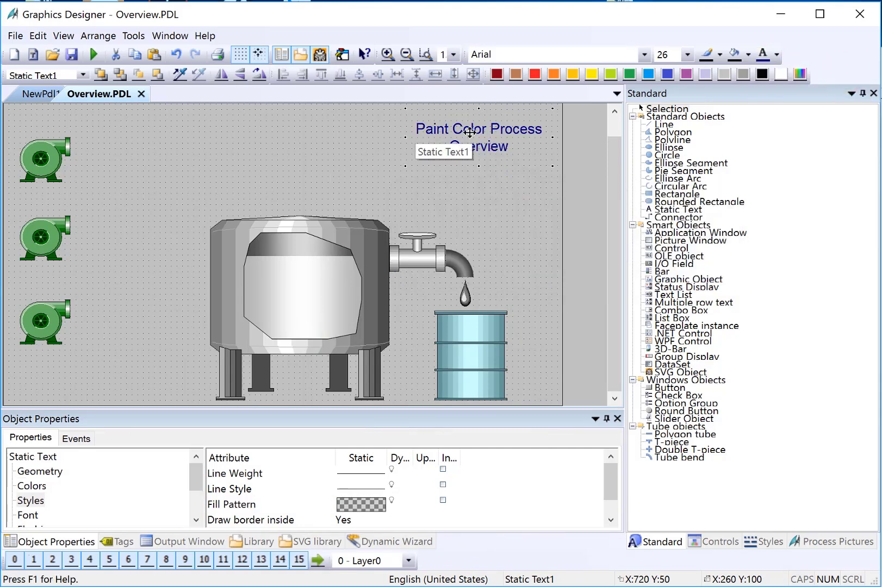
Duplicate the title as a dark red 'Red Supply' label near the top pump.
right_click(477, 131)
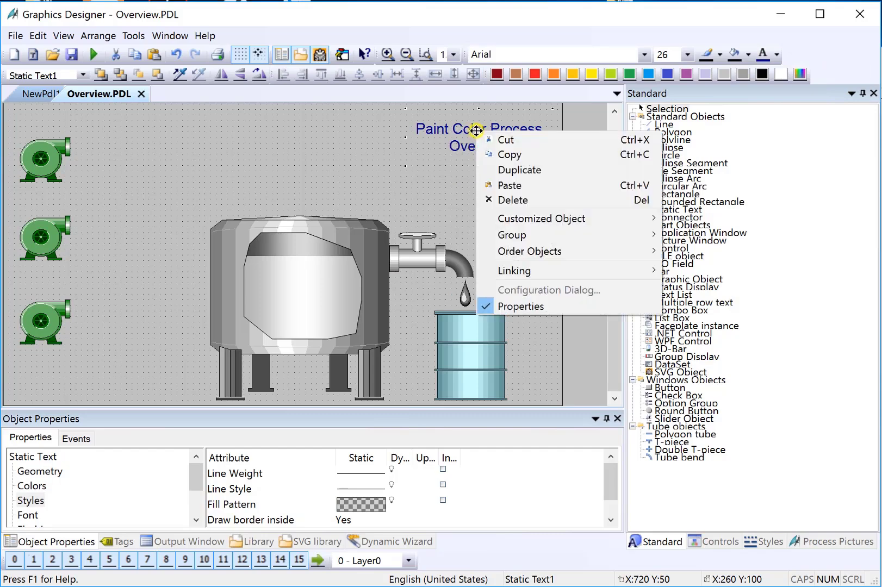
click(504, 178)
drag(448, 149, 121, 142)
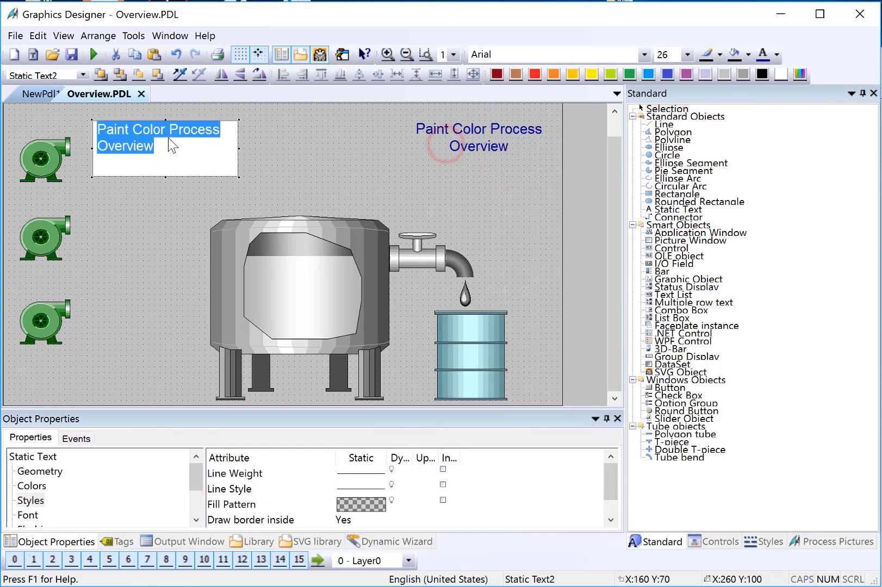
text(Red)
key(Return)
text(S)
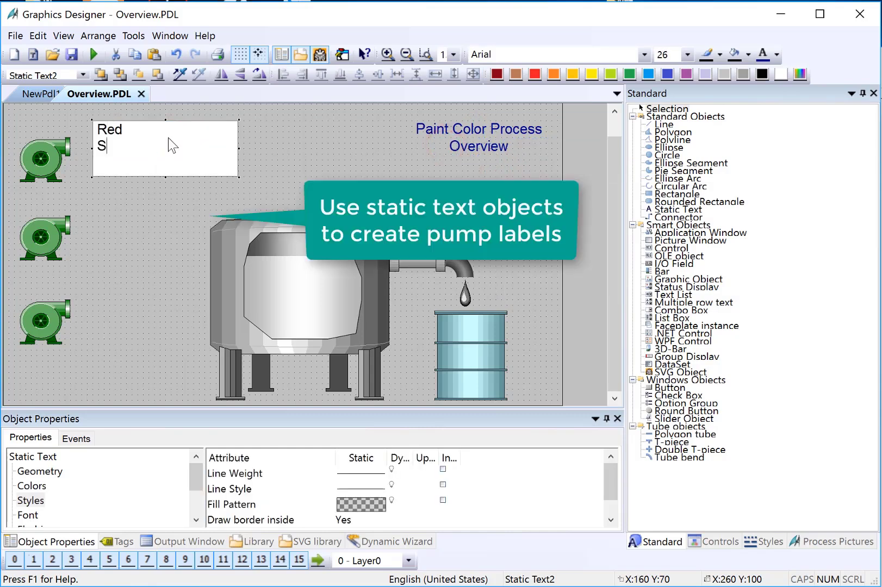
text(upply)
key(Escape)
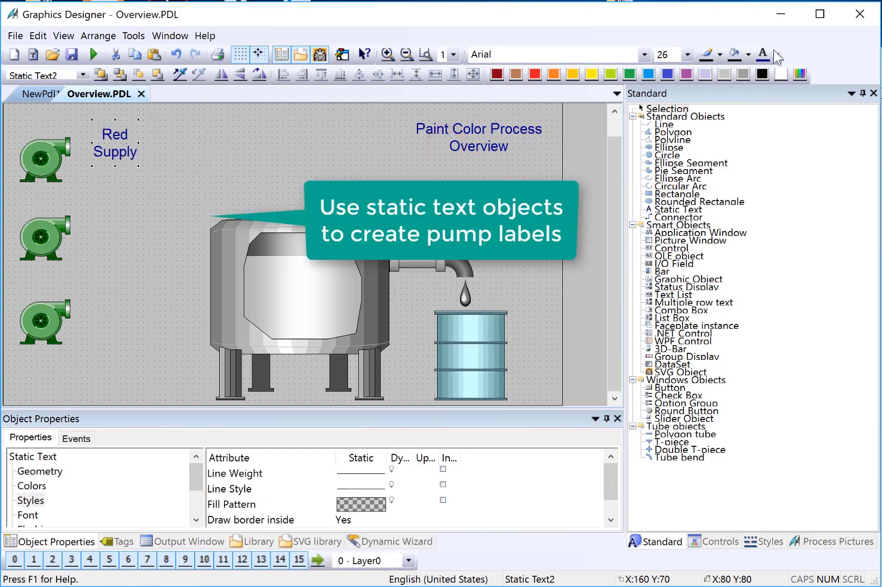
click(776, 55)
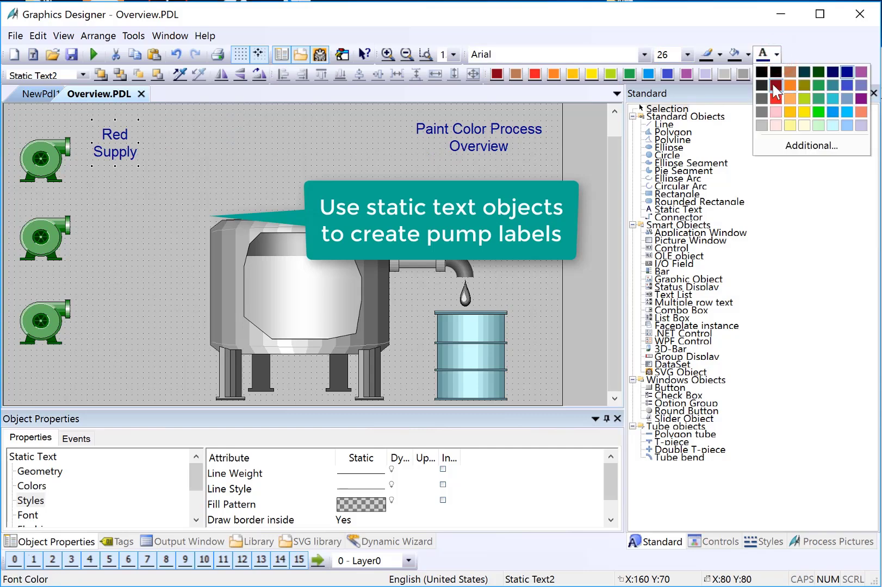
click(776, 85)
Move the top pump aside and place Red Supply top-left at font size 18.
drag(69, 179, 148, 239)
click(111, 145)
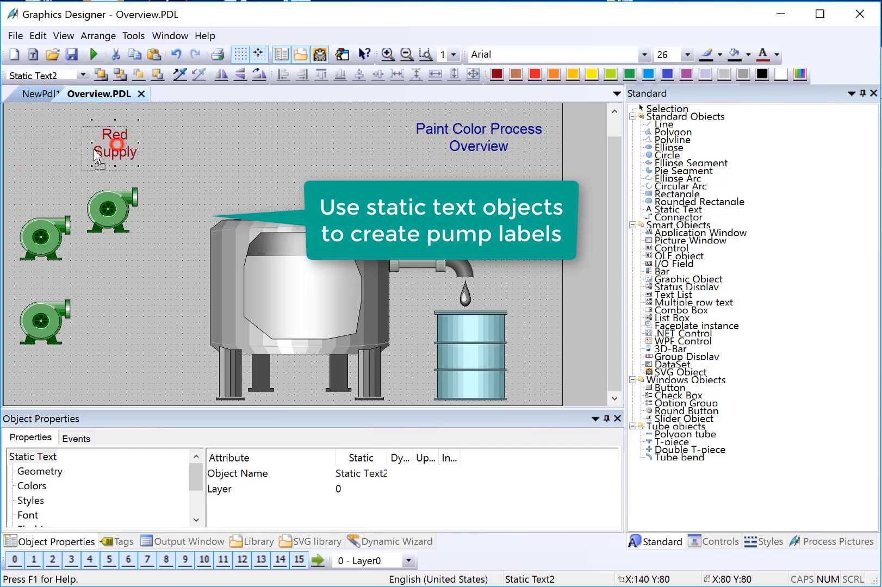
drag(97, 156, 42, 141)
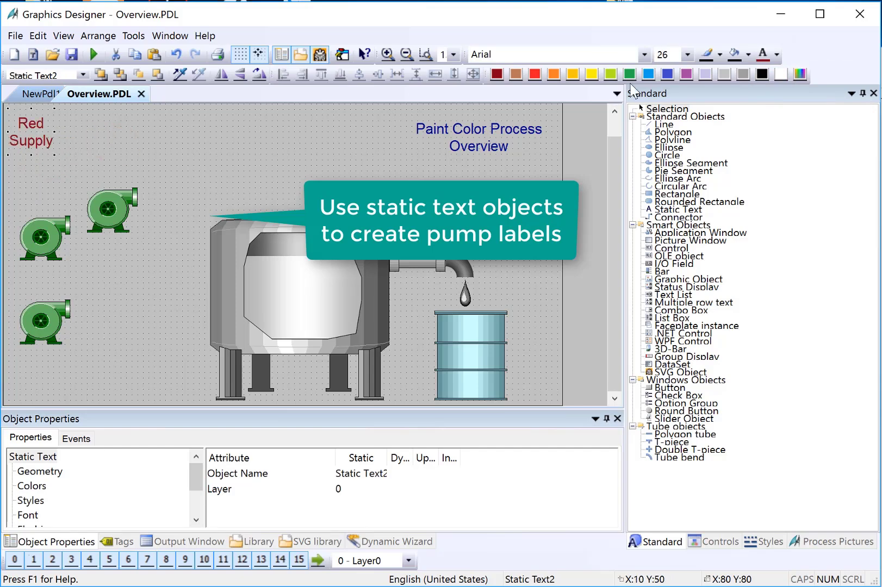
click(687, 54)
click(663, 162)
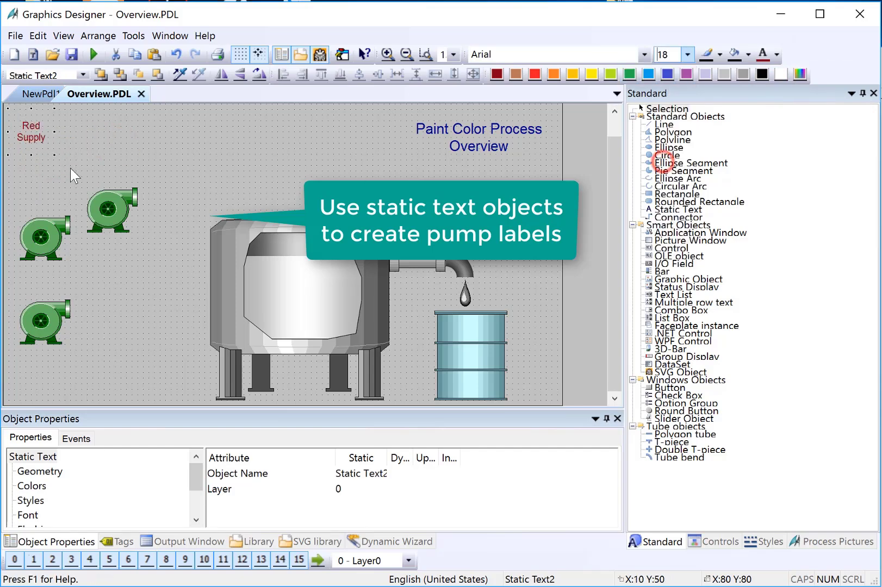
drag(34, 135, 38, 136)
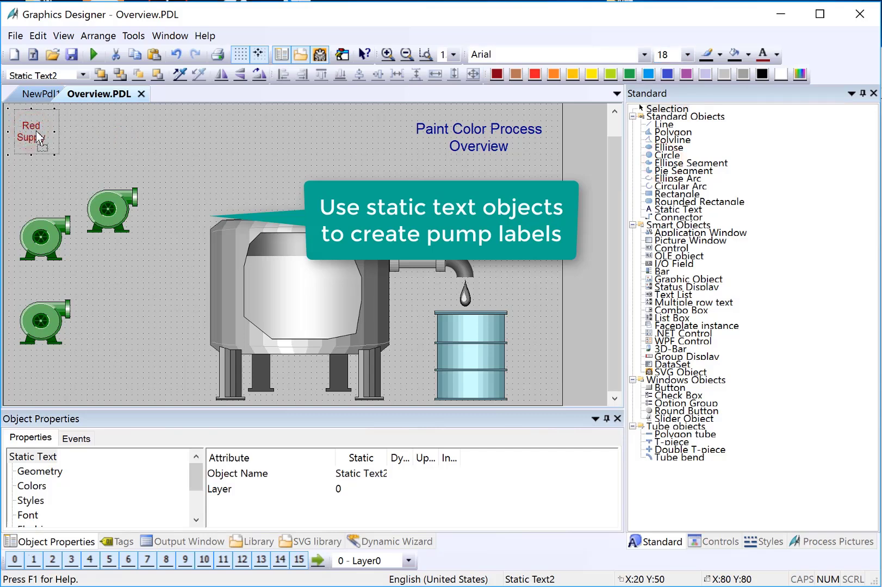
Move the top pump under Red Supply and shift the second and third pumps lower.
drag(137, 231, 64, 193)
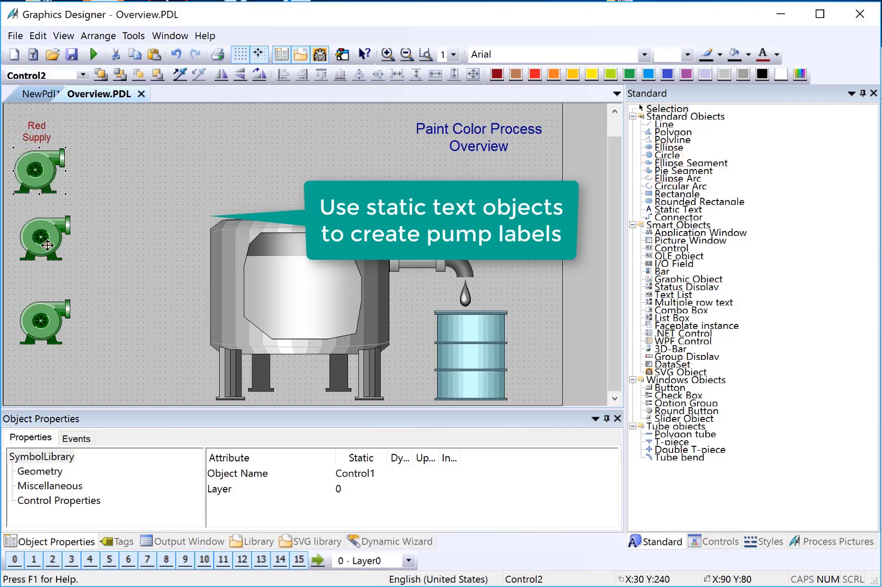
drag(47, 242, 109, 298)
drag(45, 331, 113, 388)
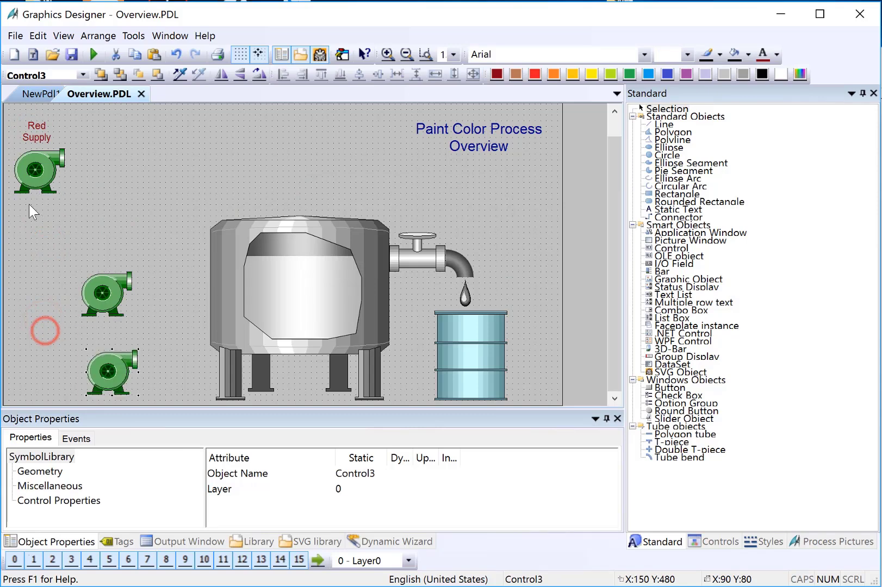
Add a 'Pump 1' static text under the top pump with Red Supply's formatting pasted on.
click(671, 209)
drag(12, 193, 49, 207)
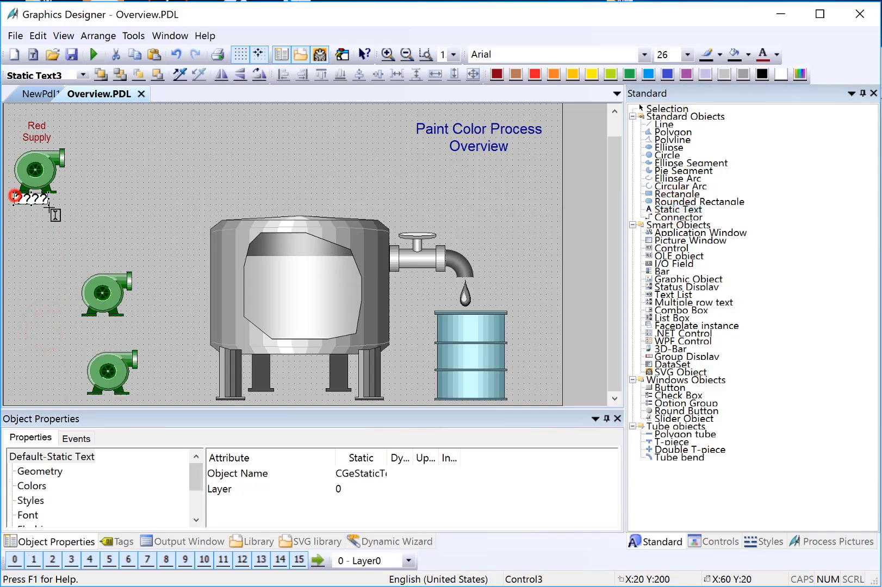
text(Pum)
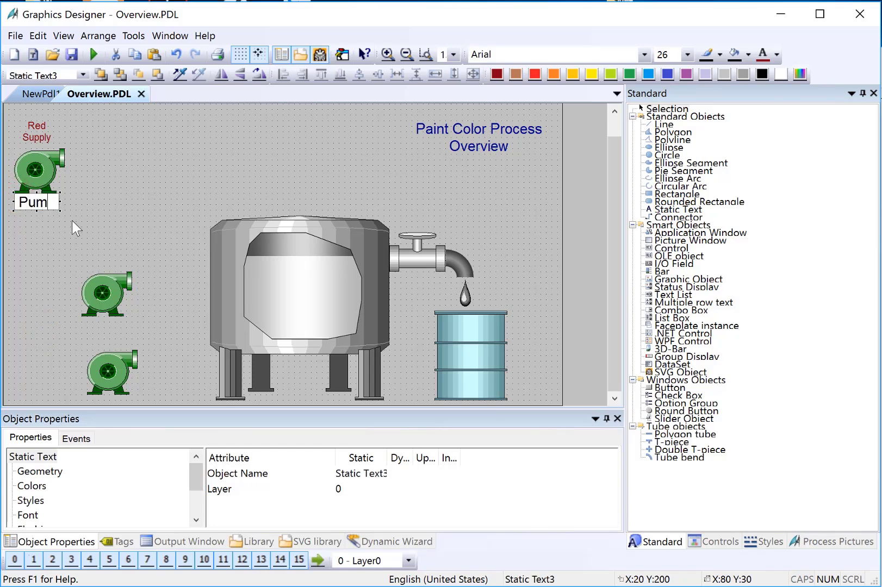
text(p 1)
mouse_move(57, 201)
mouse_down()
mouse_move(68, 201)
mouse_move(53, 207)
mouse_up()
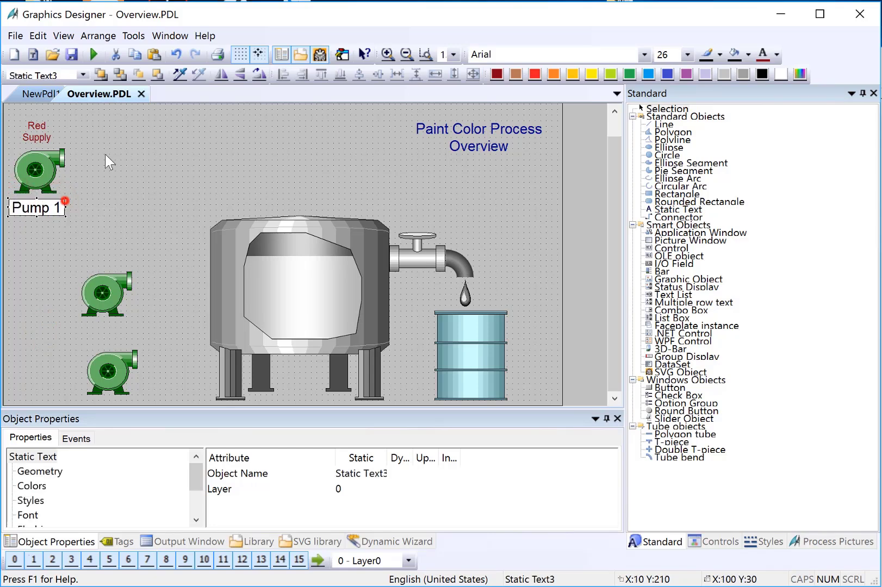
click(44, 137)
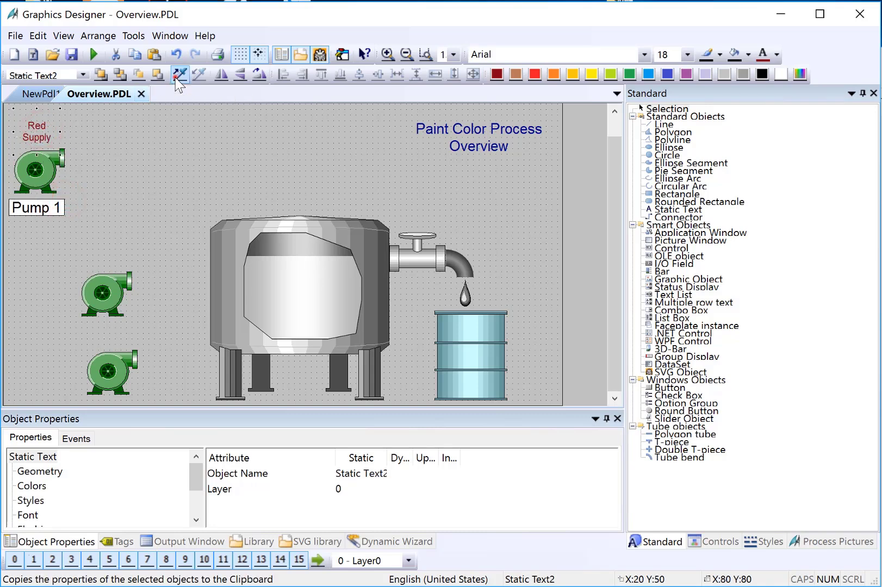
click(34, 210)
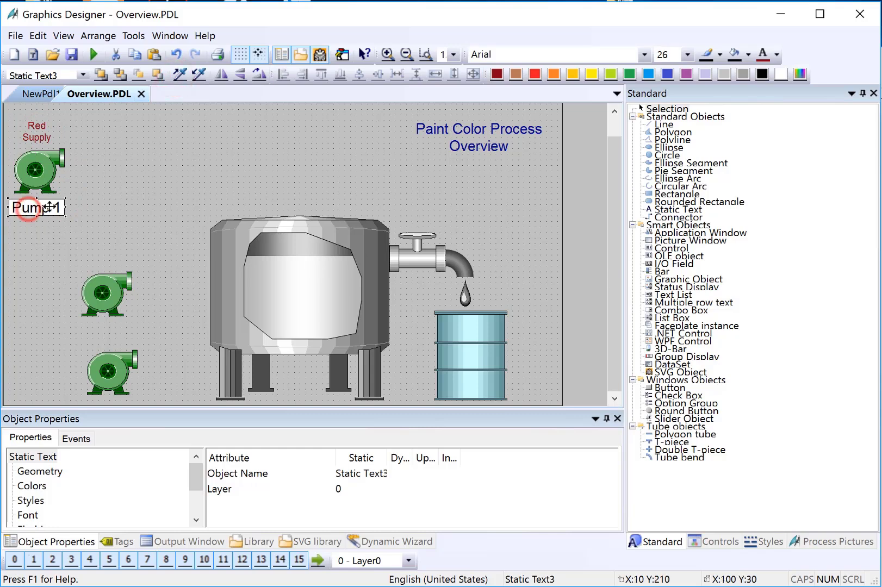
click(197, 79)
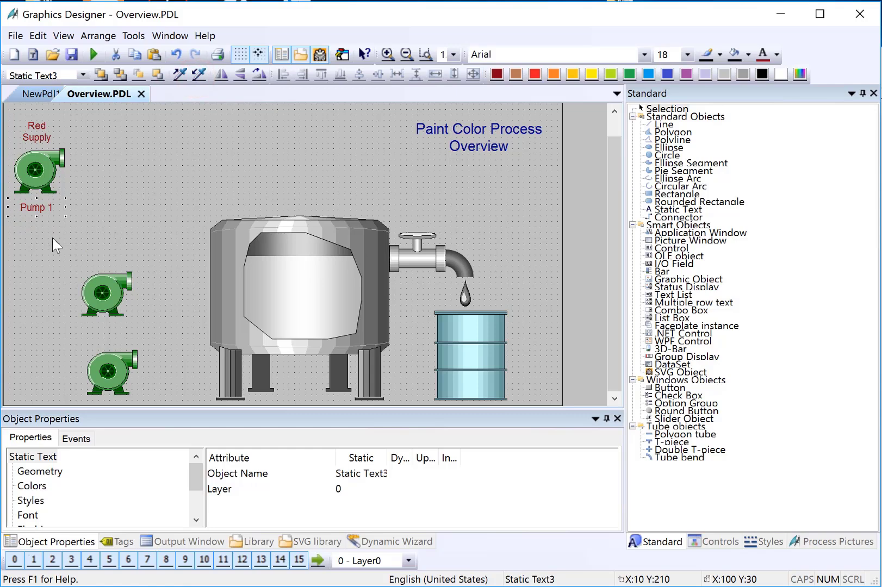
click(47, 252)
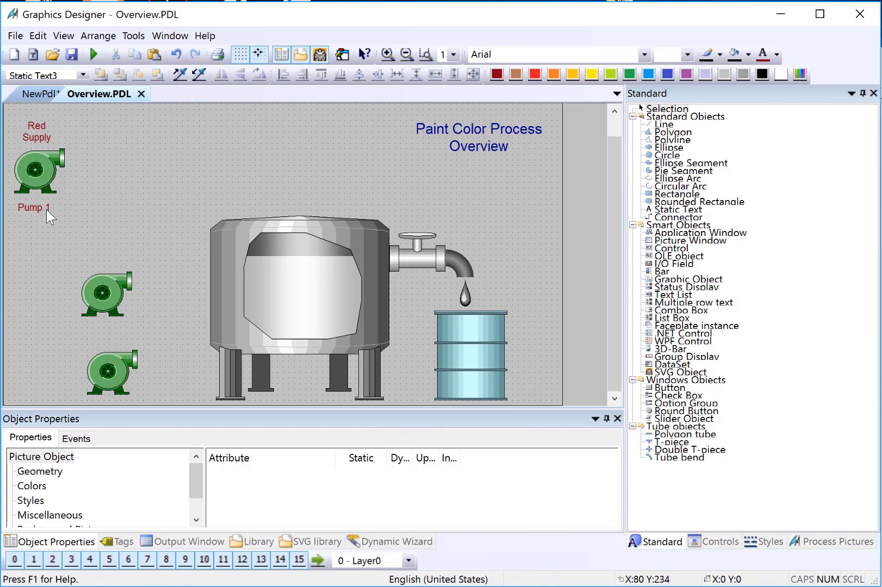
Move the lower pumps to the left edge, then left-align and evenly space all three.
drag(104, 290, 38, 275)
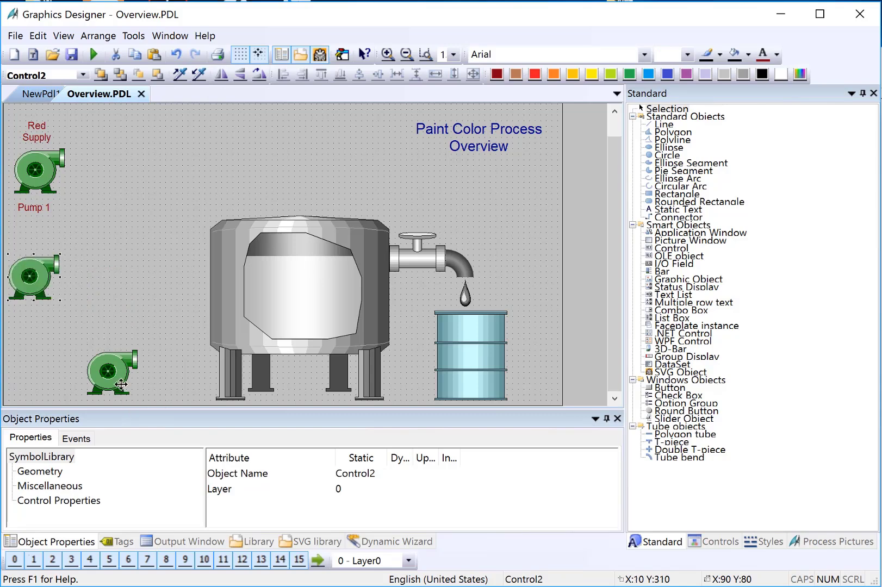
drag(121, 383, 36, 376)
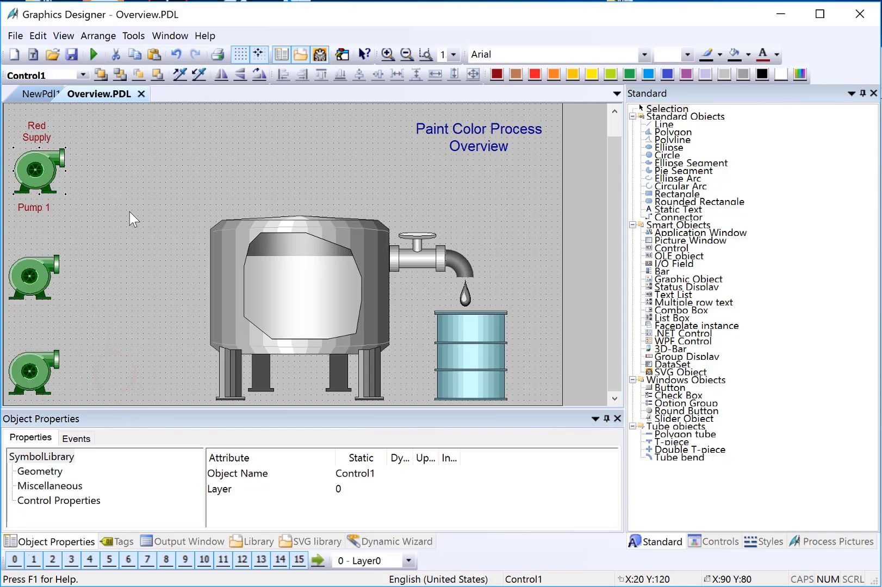
shift+click(31, 278)
shift+click(34, 368)
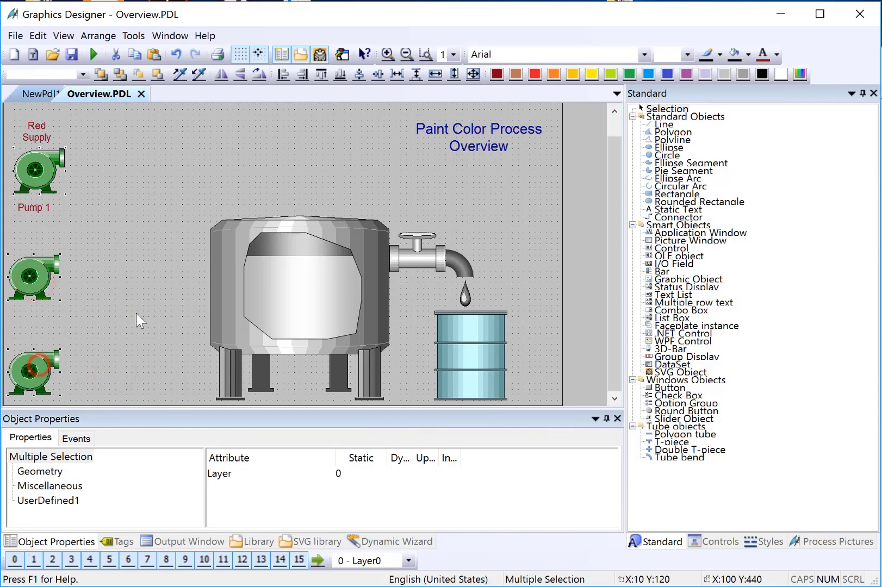
click(281, 81)
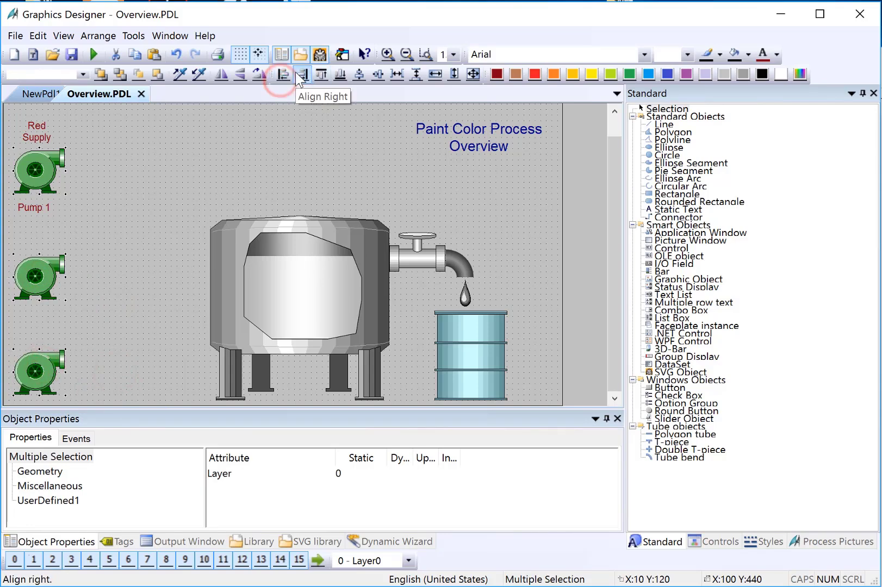
click(416, 73)
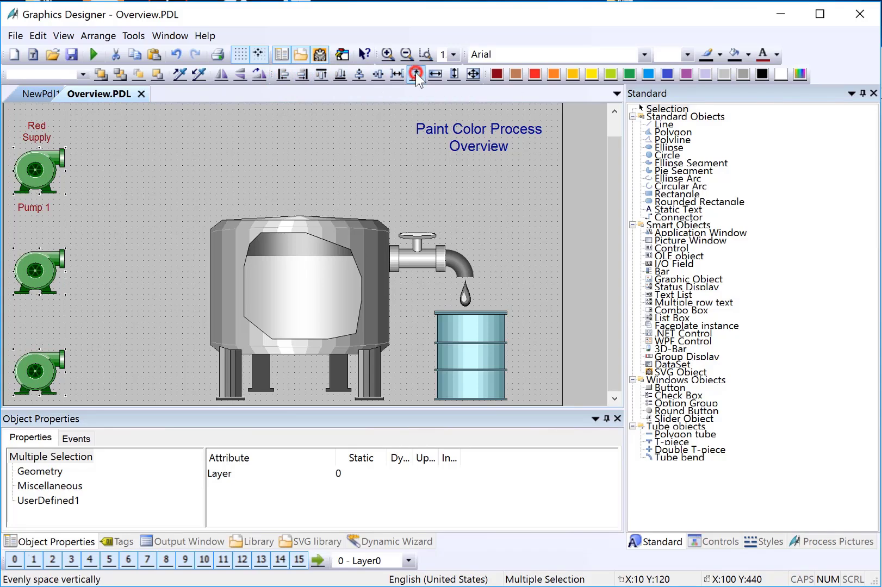
click(44, 135)
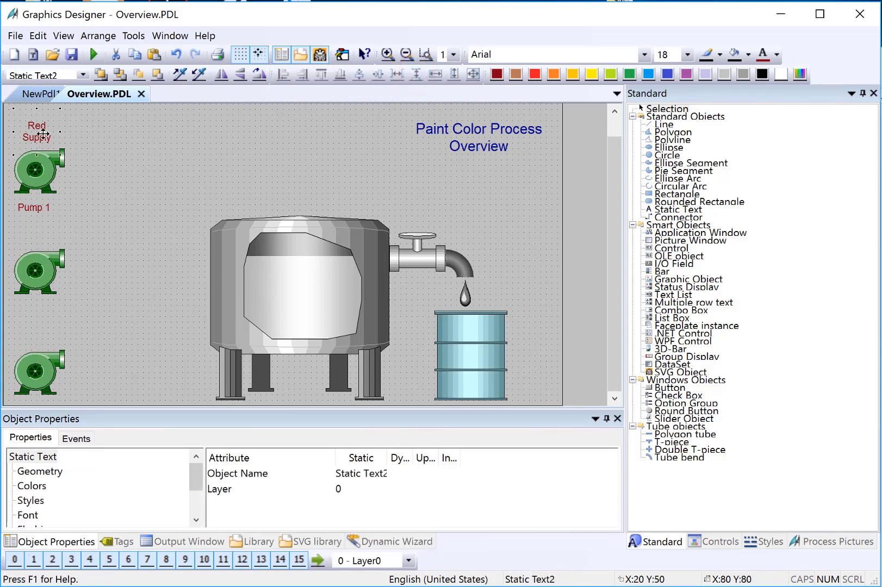
Duplicate the Red Supply and Pump 1 labels and move the copies down to the second pump.
shift+click(34, 208)
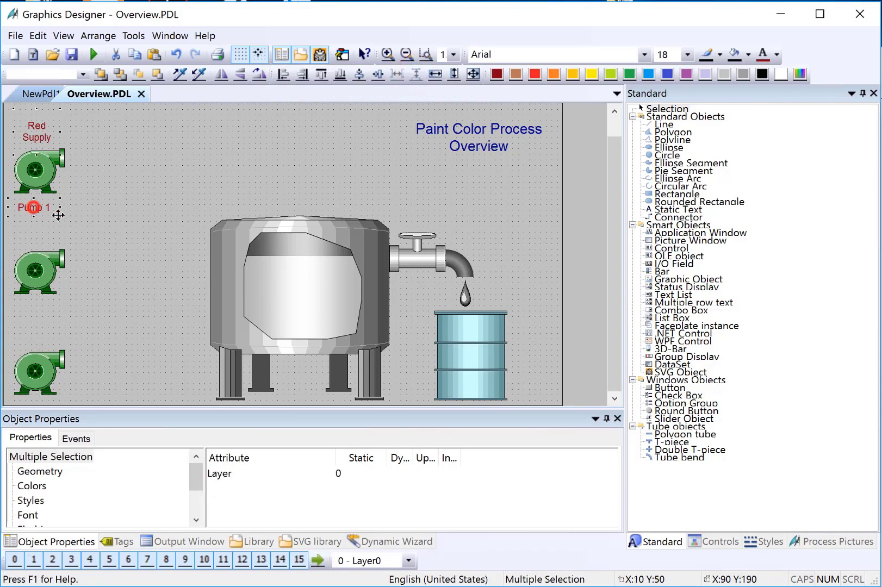
right_click(43, 128)
click(69, 164)
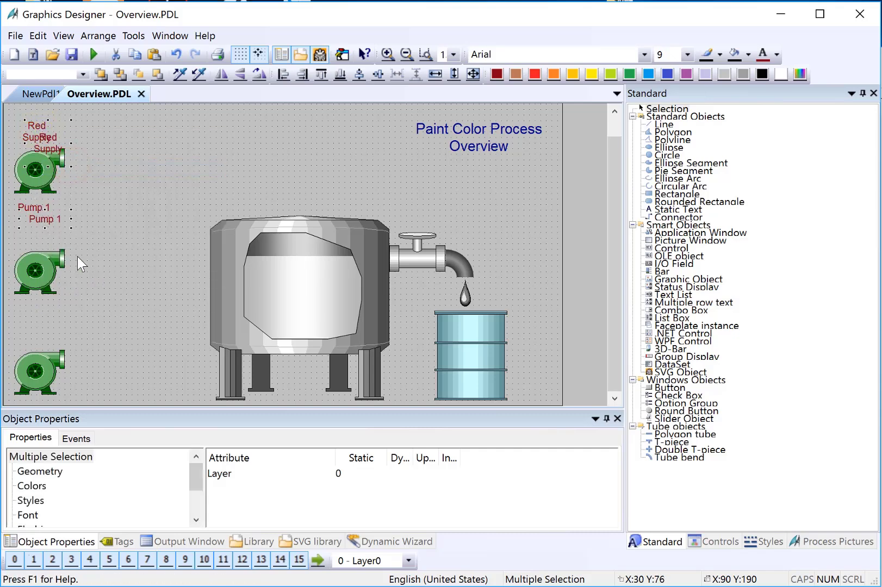
key(shift+Down)
key(shift+Down)
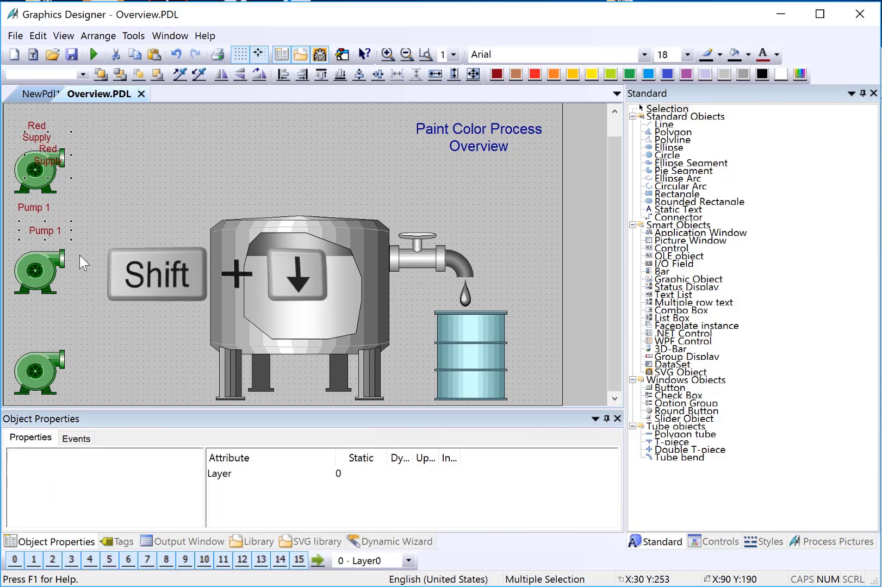
key(shift+Down)
key(shift+Down)
key(shift+Down)
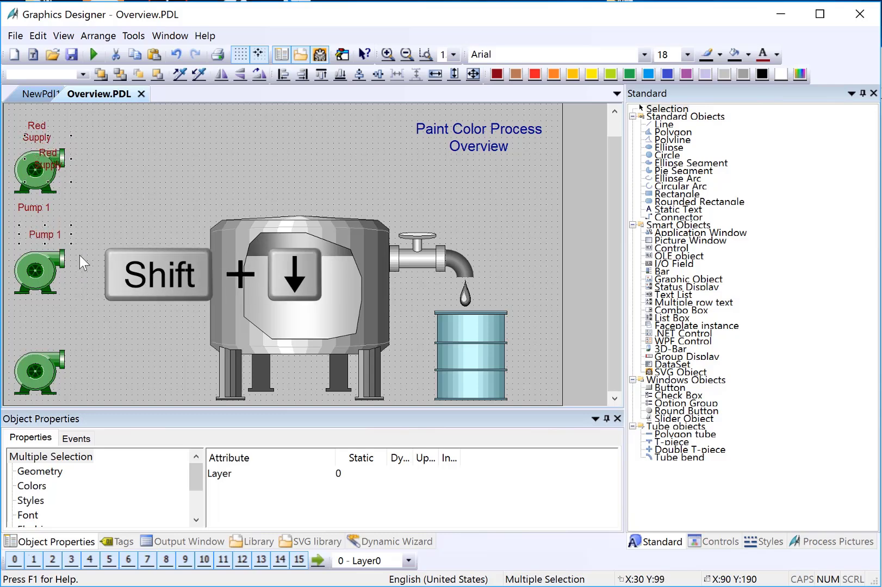
key(shift+Down)
key(shift+Down)
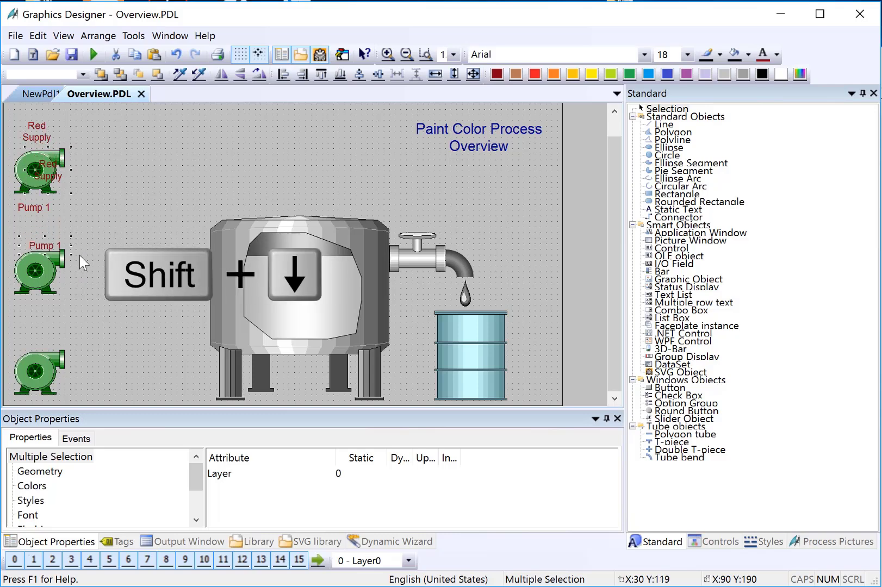
key(shift+Down)
key(shift+Down)
key(shift+Down)
key(shift+Down)
key(shift+Down)
key(shift+Down)
key(shift+Down)
key(shift+Down)
key(shift+Down)
key(shift+Down)
key(shift+Down)
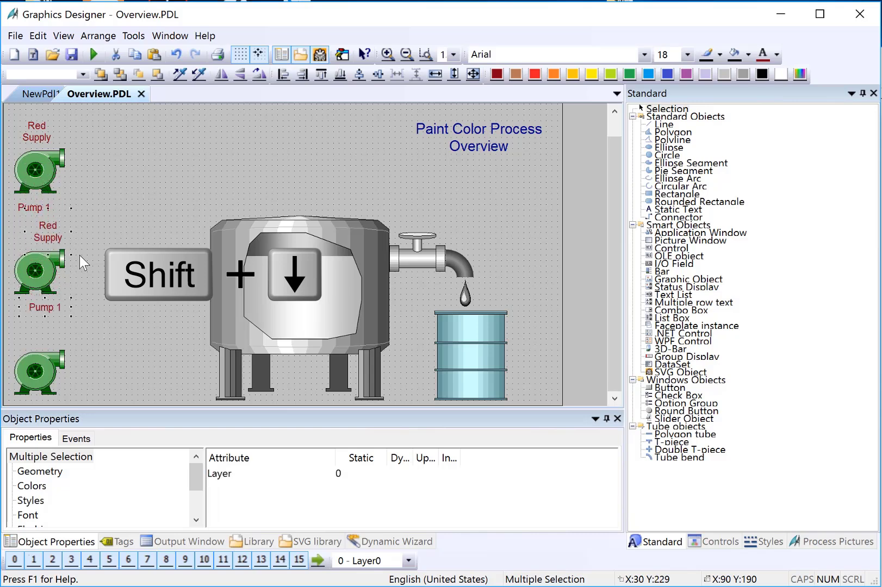
key(shift+Down)
key(shift+Down)
key(shift+Down)
Rename the Red Supply copy to 'Green Supply' with dark green text.
click(55, 331)
click(46, 378)
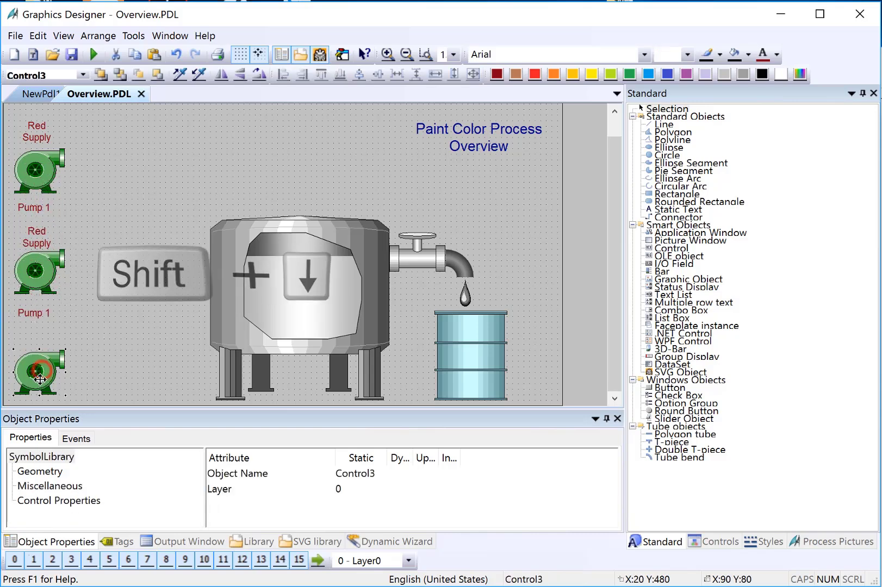
click(34, 235)
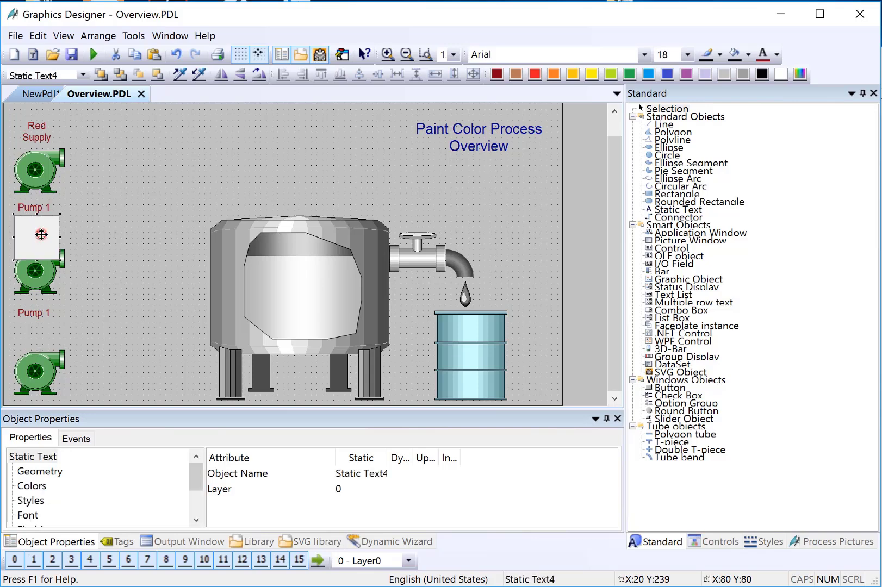
double_click(28, 222)
text(Green)
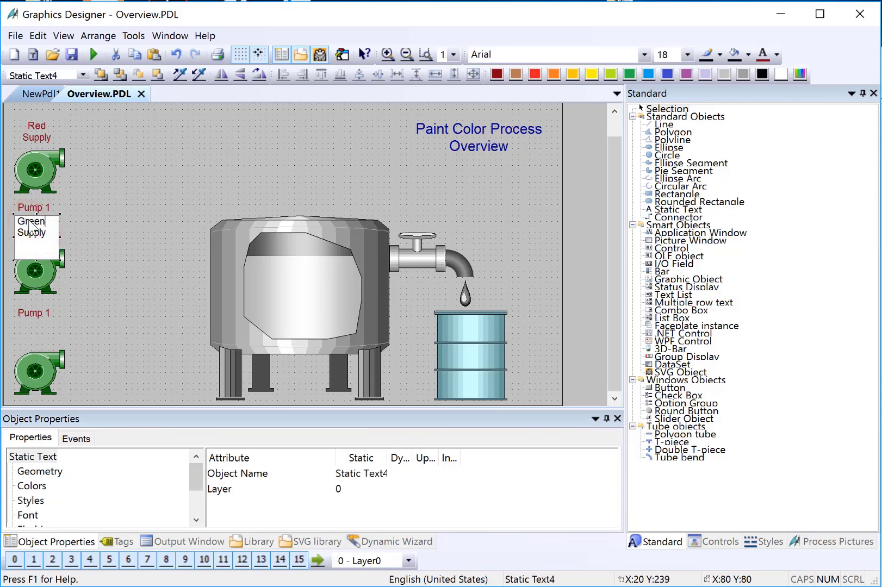
key(Return)
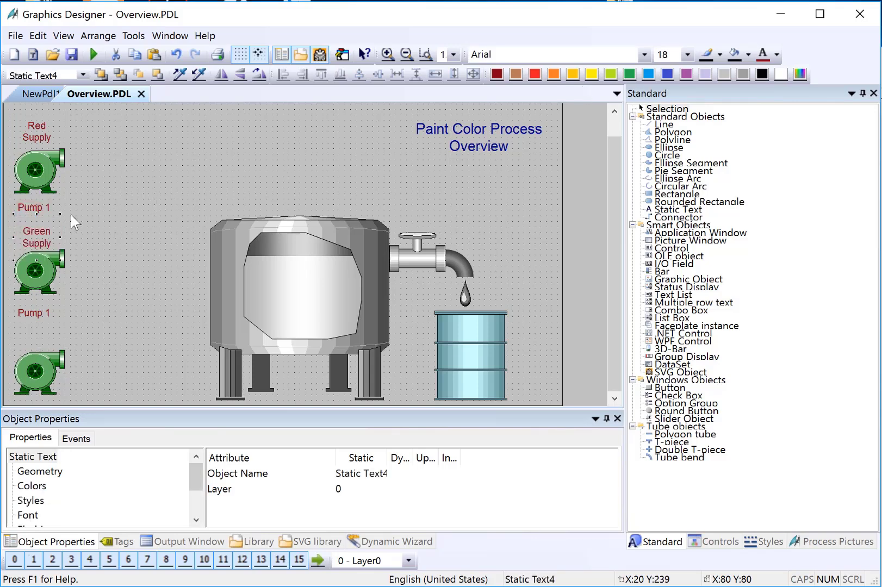
click(776, 55)
click(825, 141)
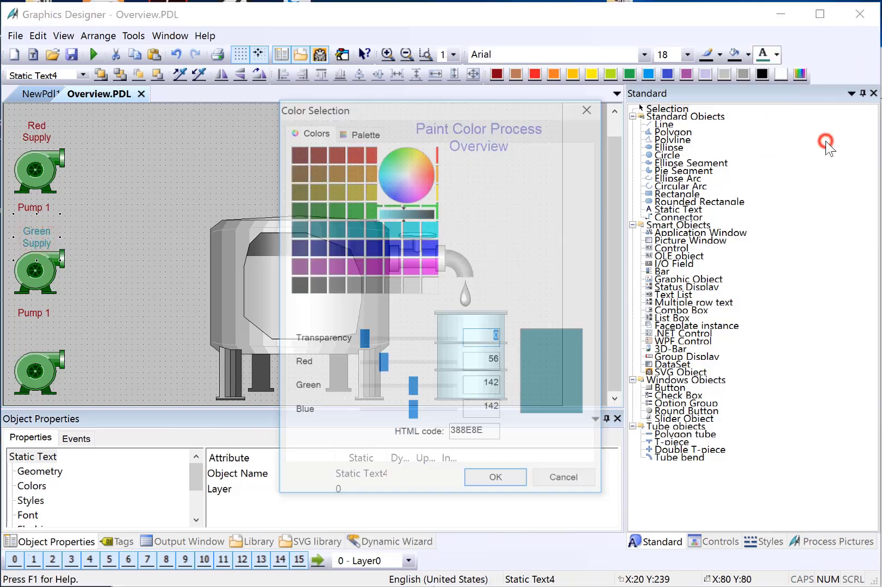
click(313, 211)
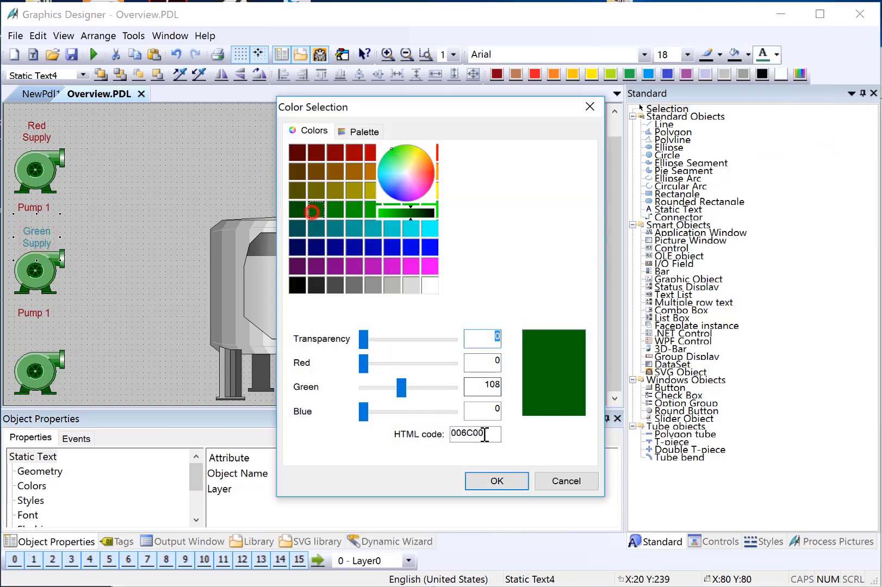
click(492, 481)
Rename the Pump 1 copy to 'Pump 2' and colour it dark green.
double_click(45, 317)
double_click(44, 316)
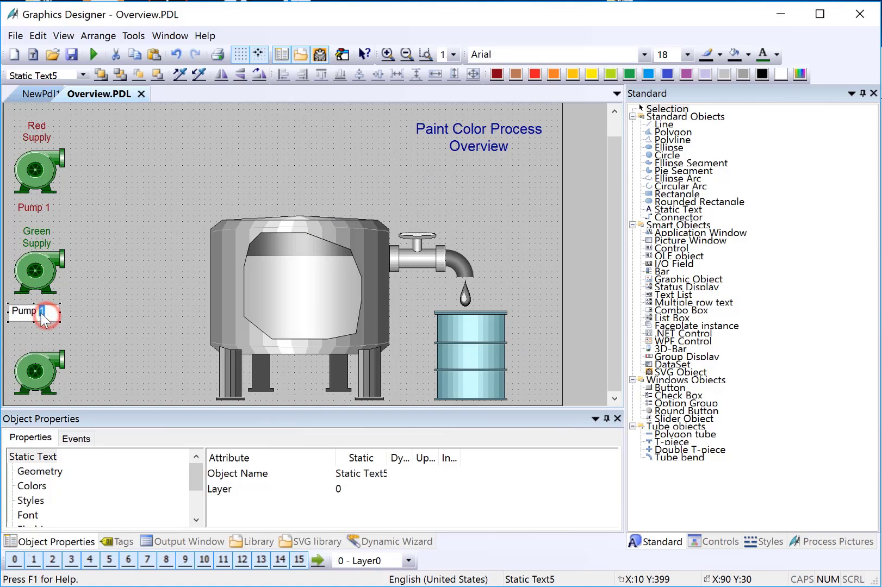
text(2)
key(Return)
click(763, 54)
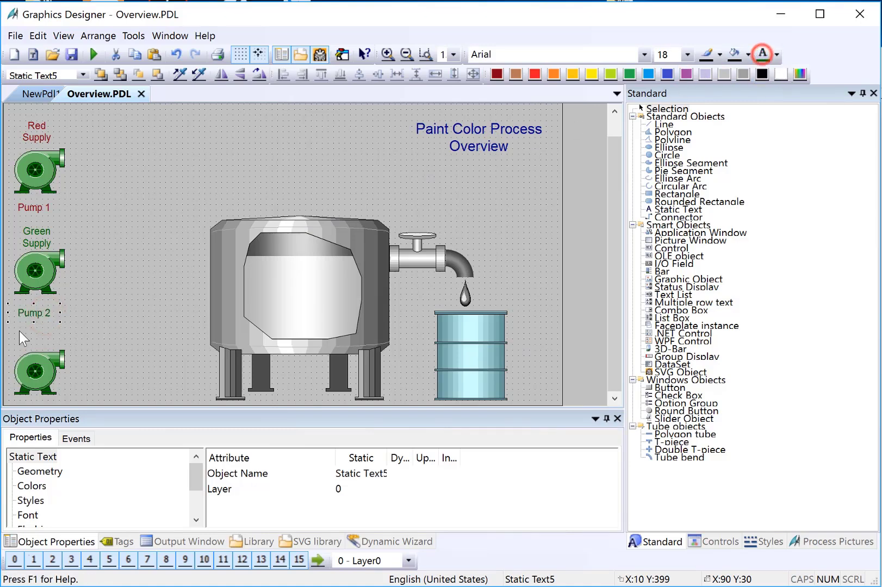
Move the bottom pump right and place copies of the Green Supply and Pump 2 labels beside it.
mouse_move(33, 365)
mouse_down()
mouse_move(137, 321)
mouse_move(147, 286)
mouse_up()
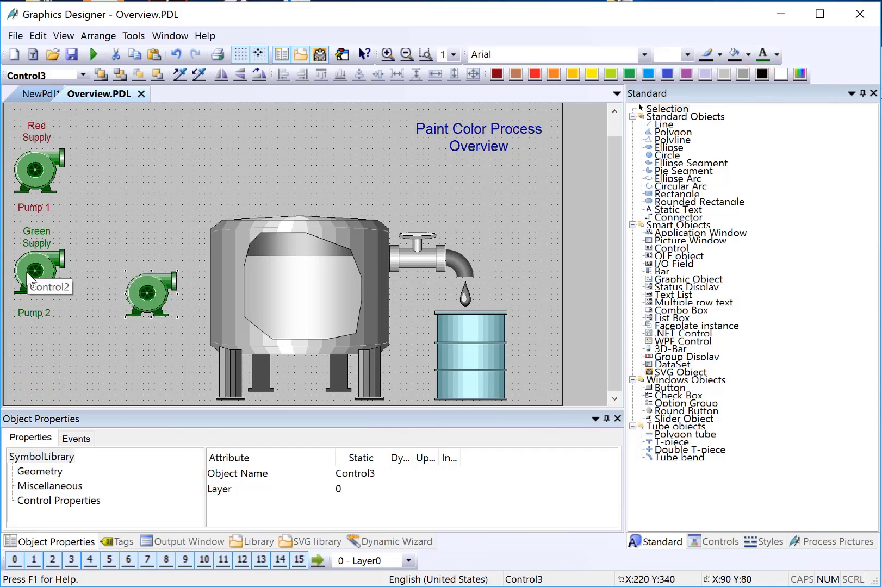
click(34, 242)
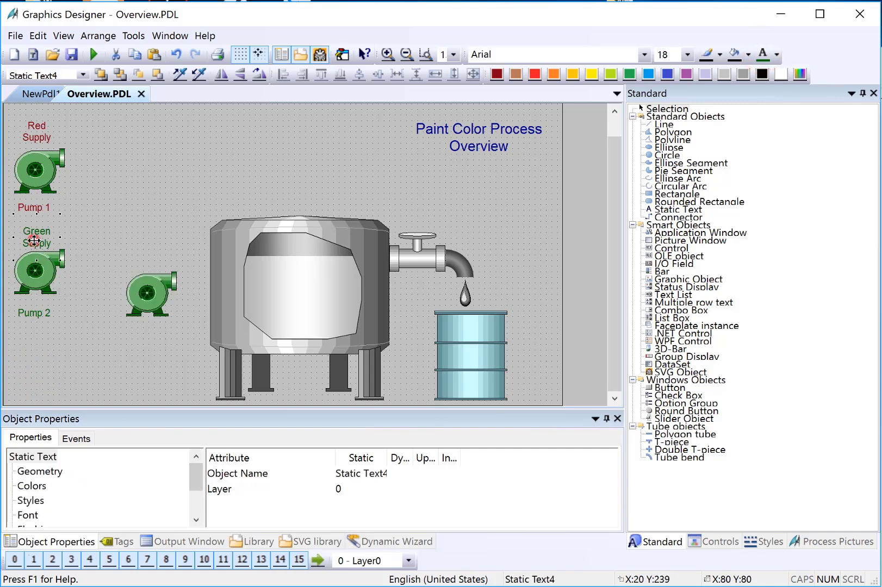
shift+click(37, 315)
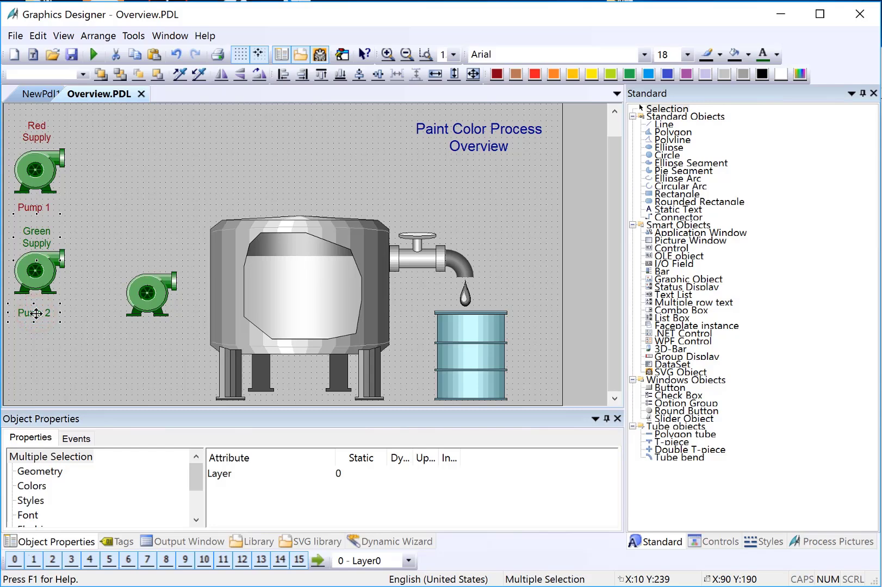
key(ctrl+d)
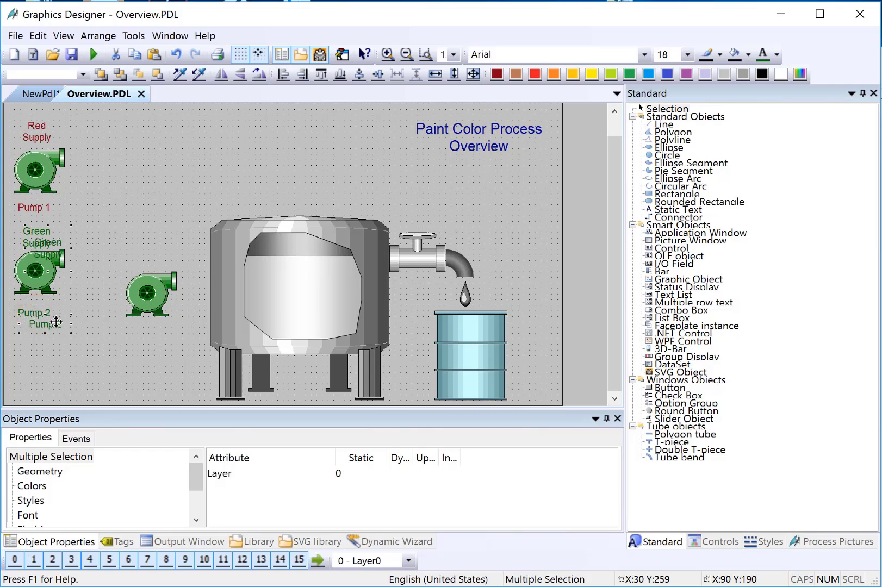
mouse_move(56, 322)
mouse_down()
mouse_move(68, 399)
mouse_move(99, 398)
mouse_up()
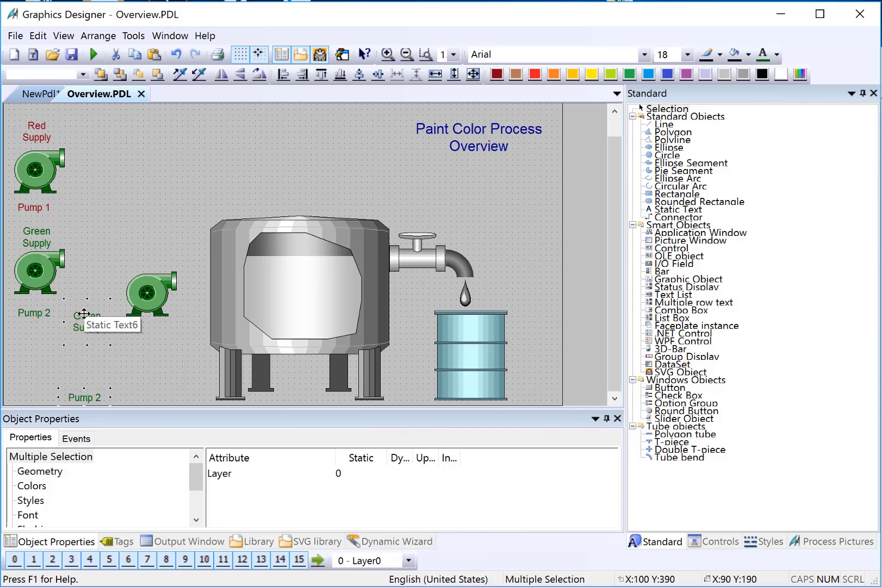
drag(77, 320, 78, 309)
click(28, 355)
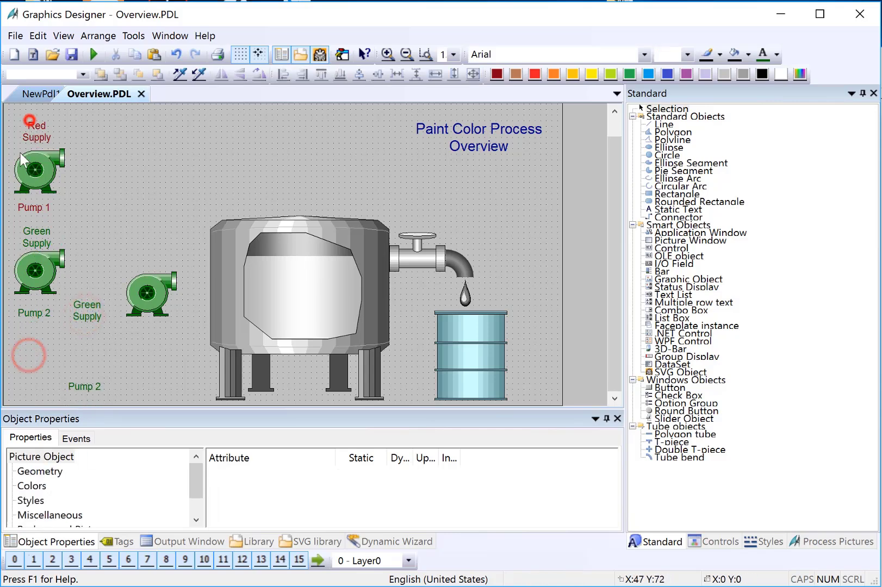
Adjust the Red Supply and Green Supply labels and move the Green Supply copy below Pump 2.
click(27, 132)
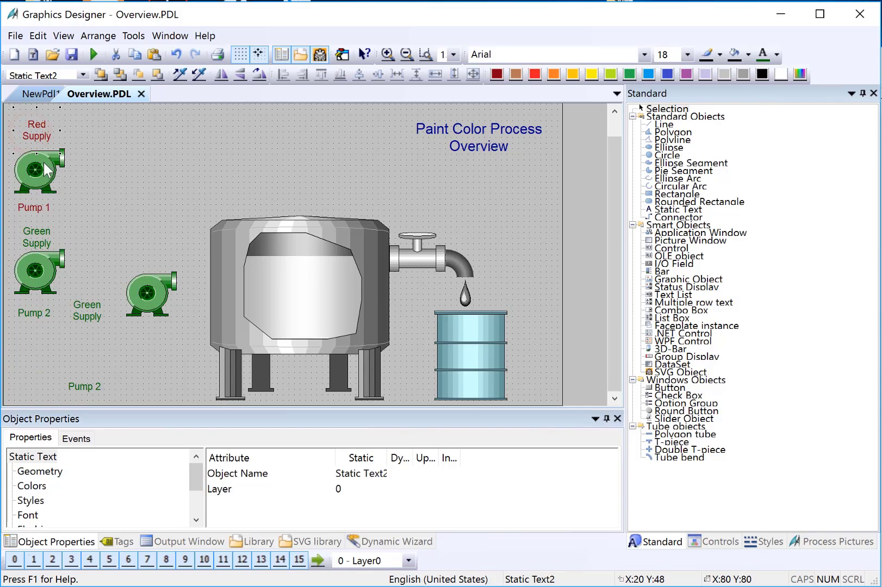
drag(37, 161, 36, 140)
click(31, 204)
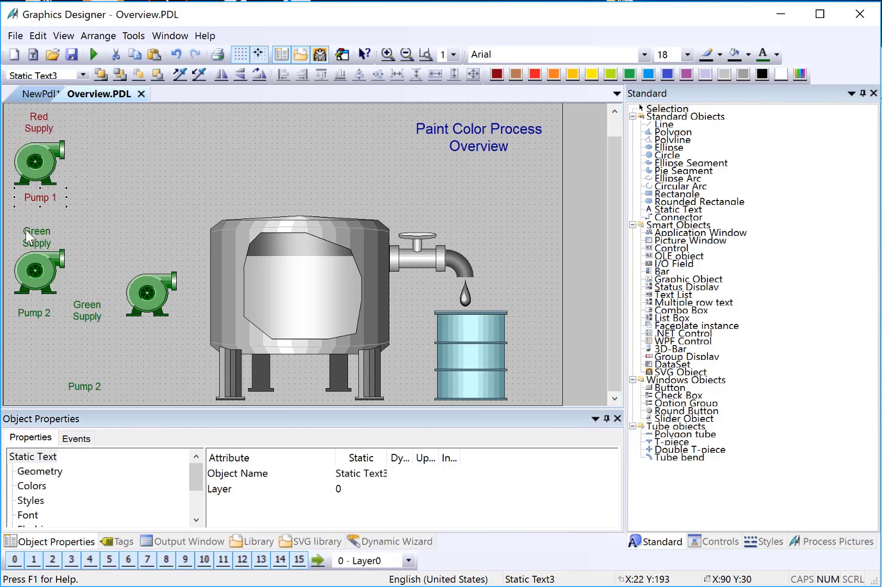
drag(33, 241, 32, 237)
click(35, 283)
click(35, 235)
drag(87, 310, 41, 346)
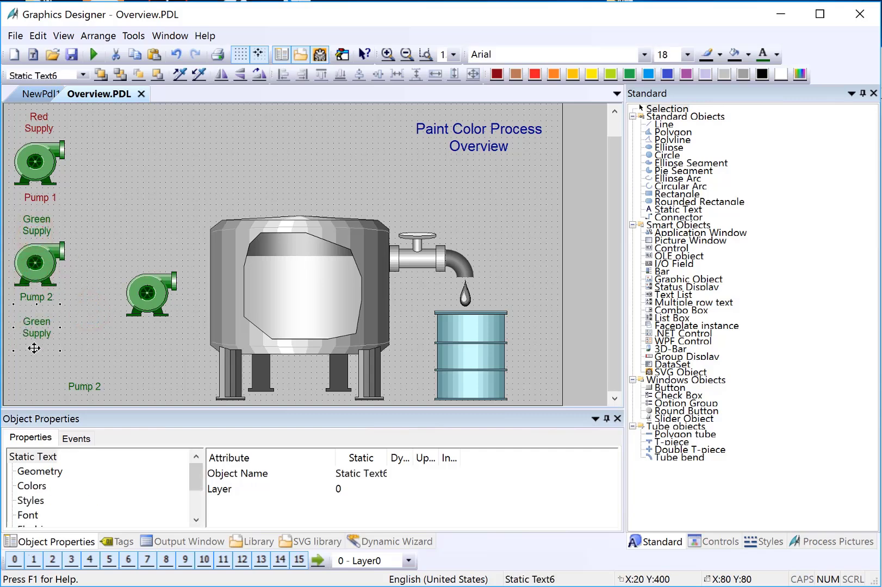
Rename the copied supply label to 'Blue Supply' in dark blue.
double_click(35, 327)
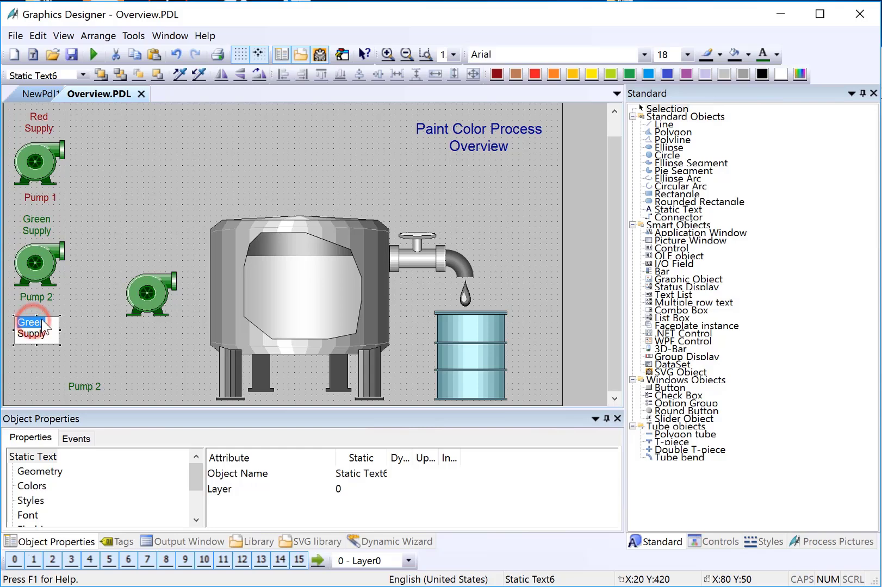
text(Blue)
key(Return)
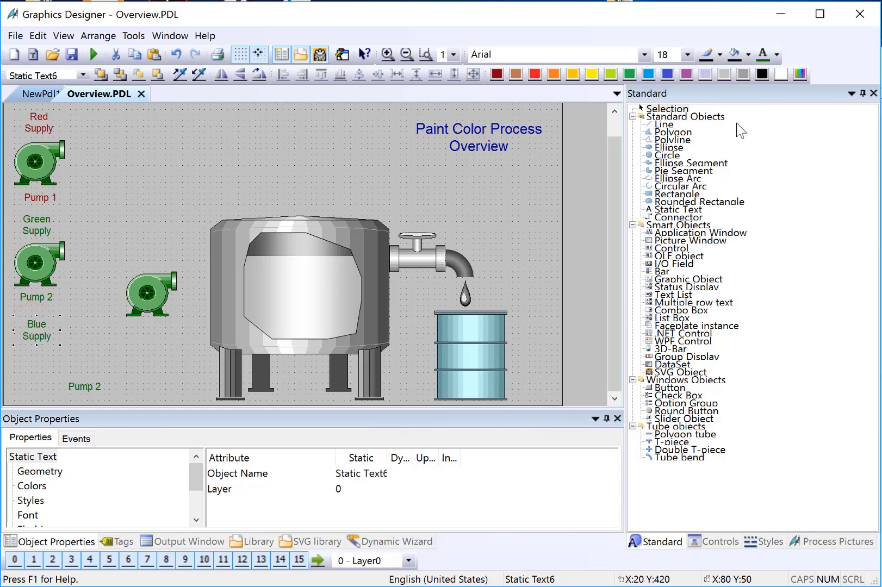
click(777, 54)
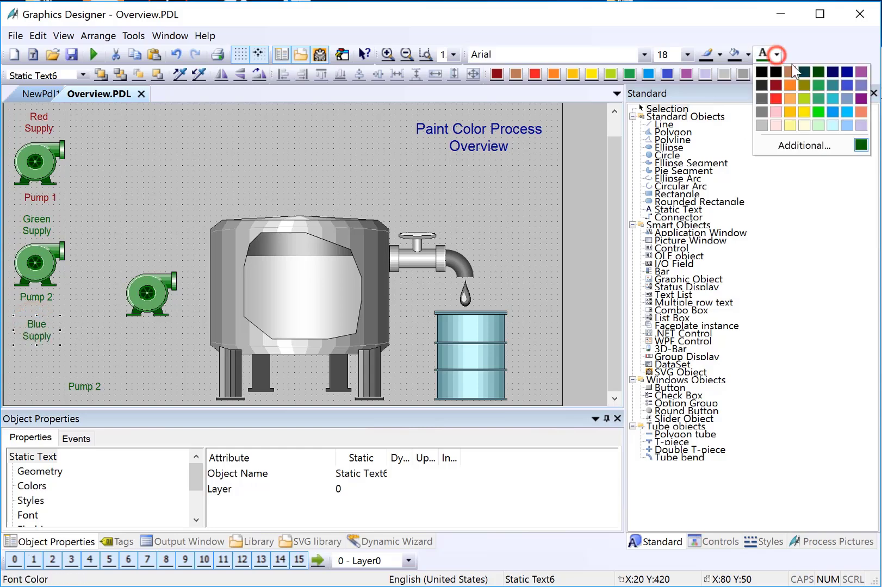
click(832, 73)
Put the third pump below Blue Supply with a blue 'Pump 3' label under it.
drag(33, 338, 31, 358)
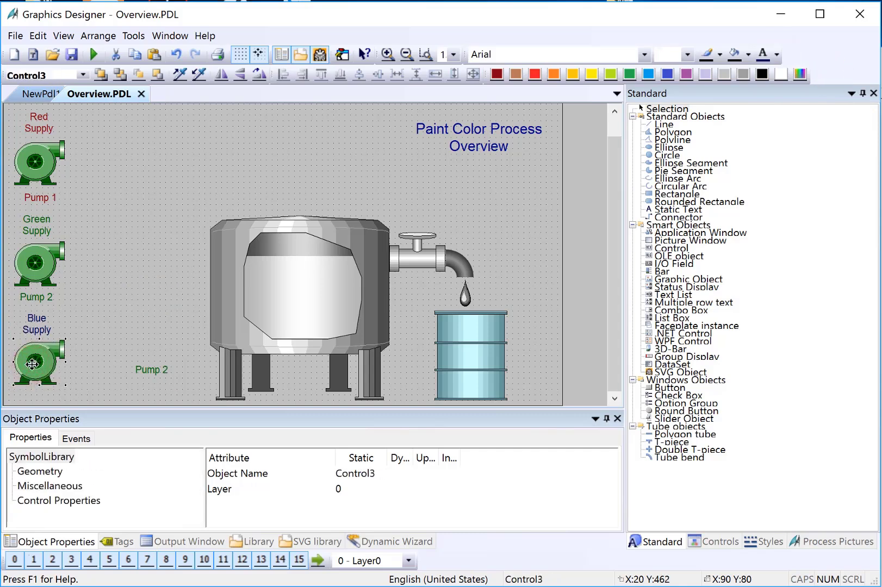
drag(154, 370, 40, 402)
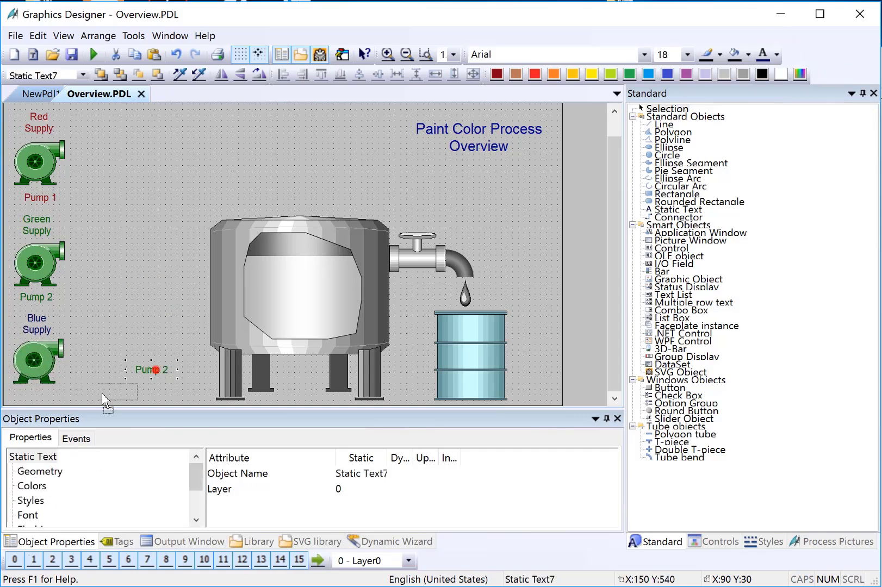
double_click(41, 396)
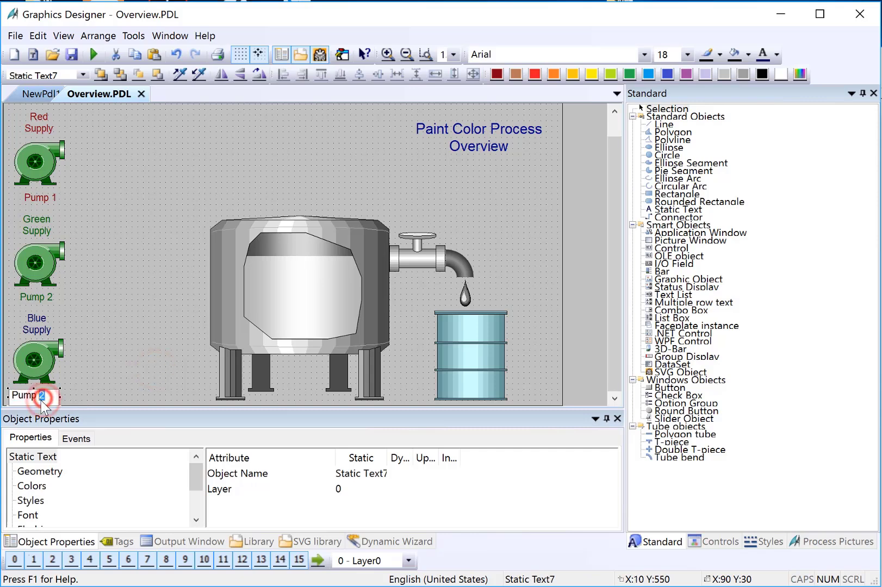
text(3)
click(143, 361)
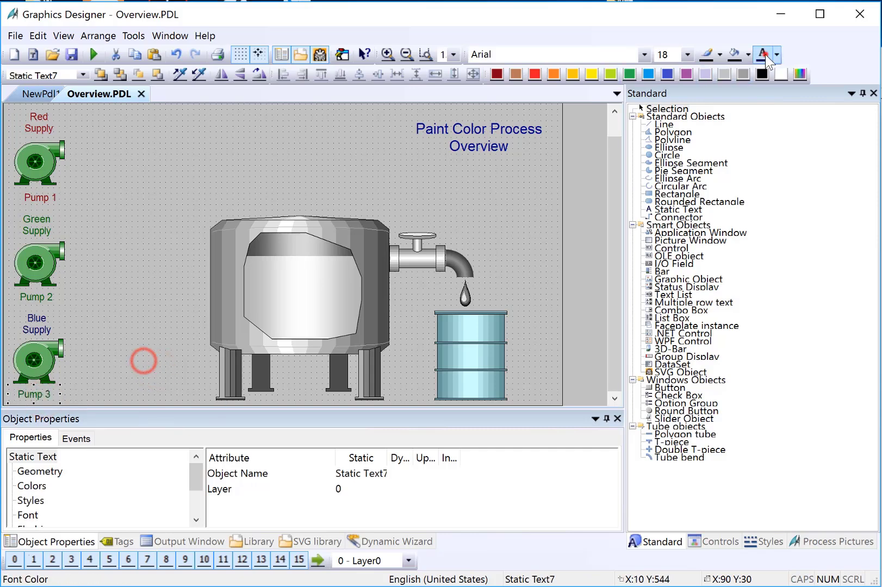
click(765, 55)
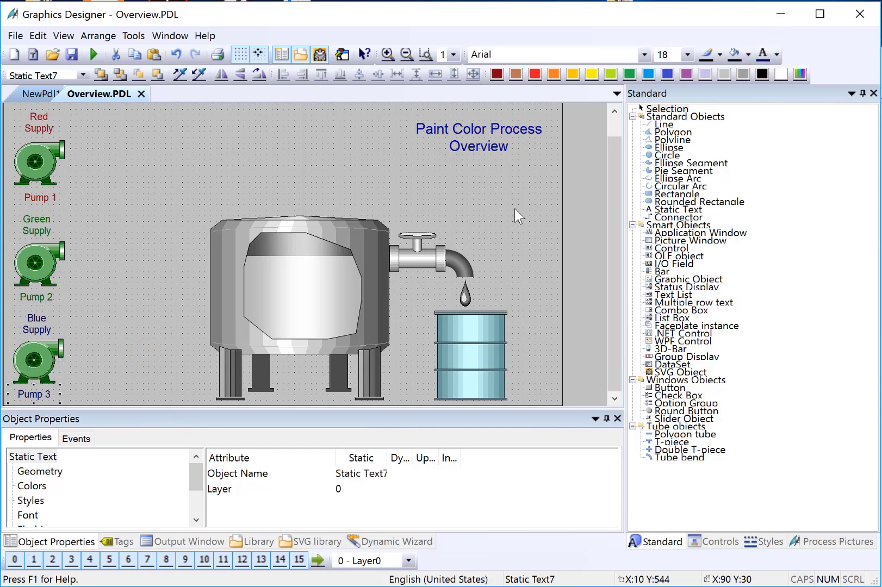
click(155, 265)
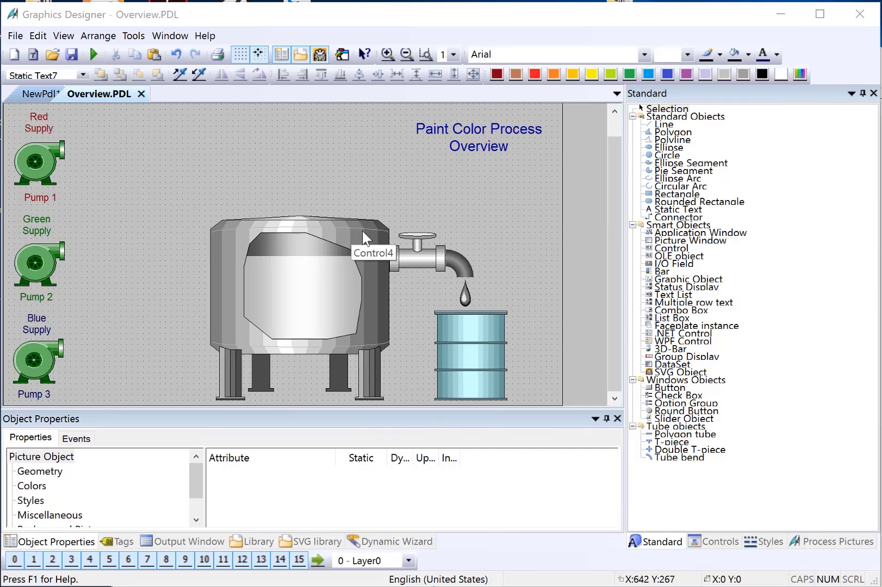
Duplicate Pump 1 and move the copy just above the mixing tank.
click(34, 169)
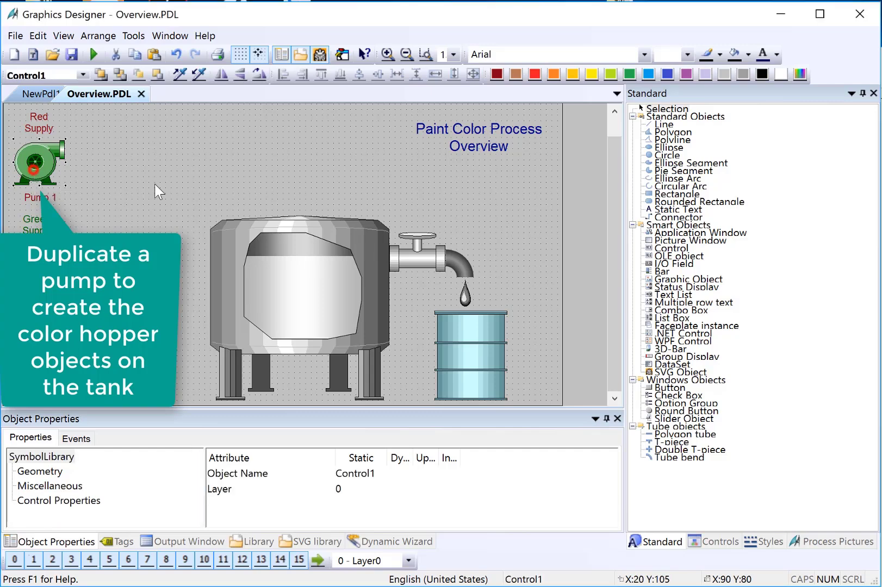
right_click(57, 158)
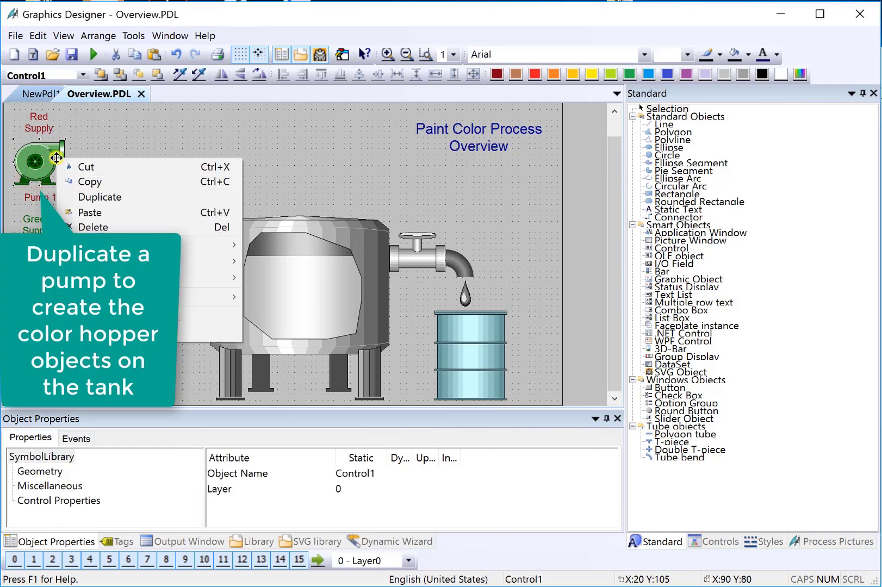
click(85, 197)
drag(323, 165, 355, 177)
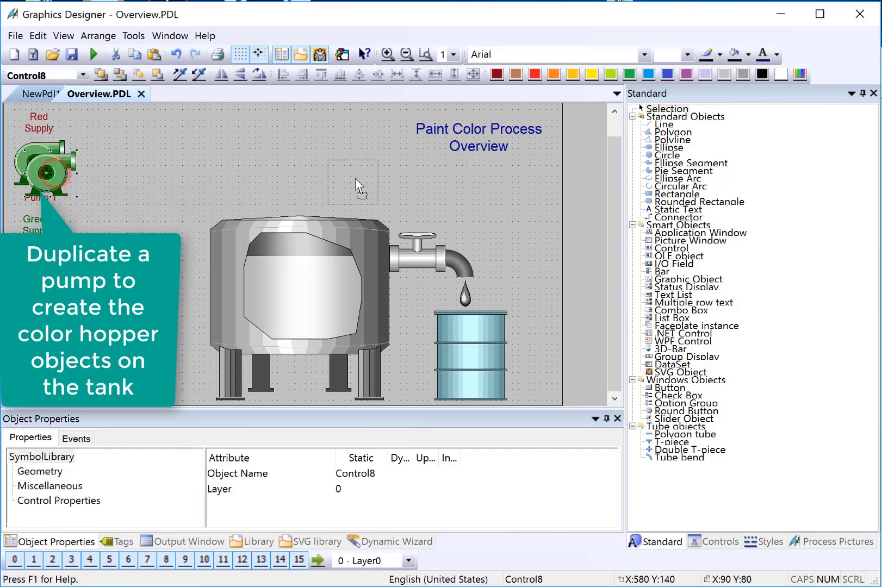
Change the copied symbol to the Tanks > Hopper symbol.
double_click(351, 183)
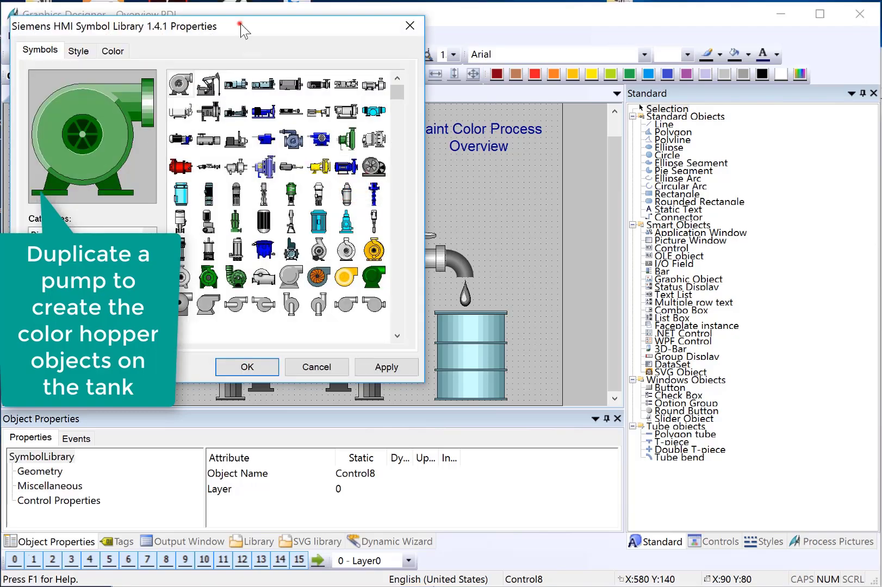
drag(240, 23, 626, 58)
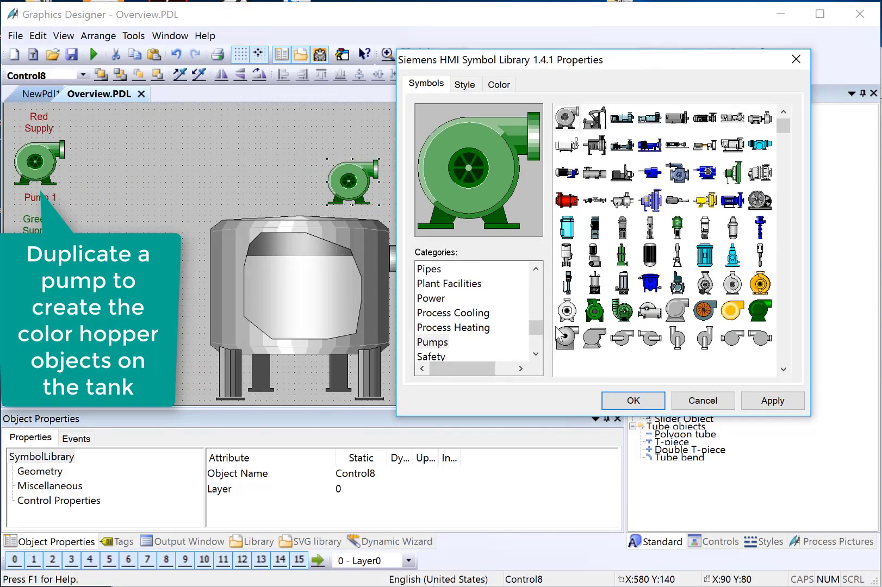
drag(535, 324, 535, 341)
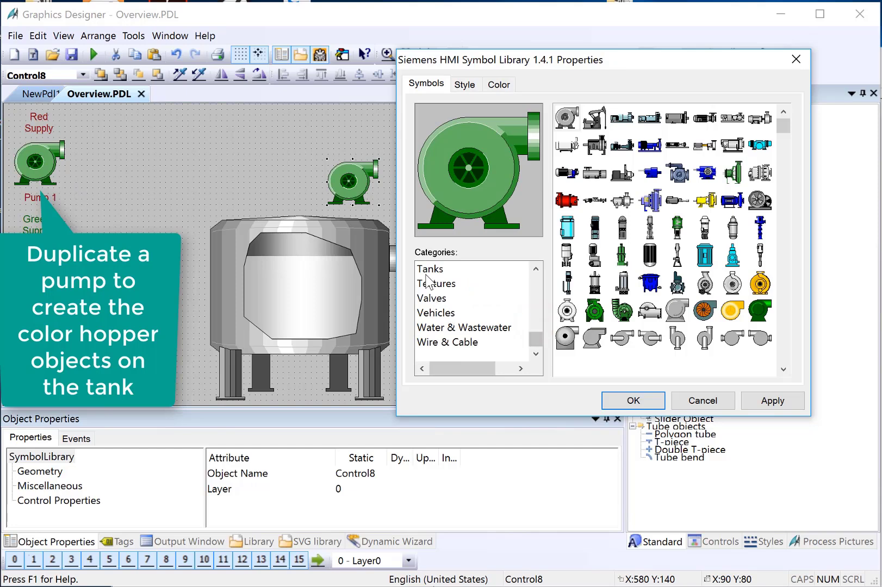
click(429, 270)
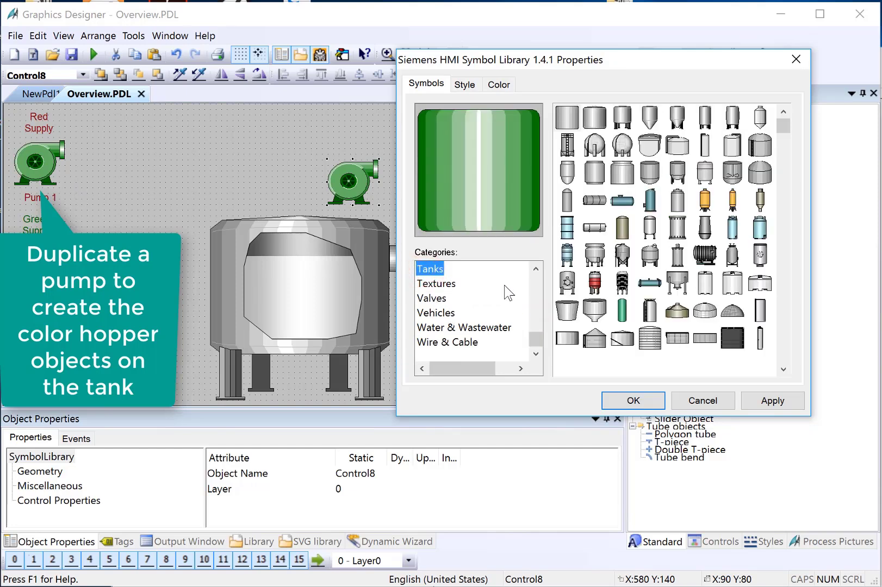
click(595, 311)
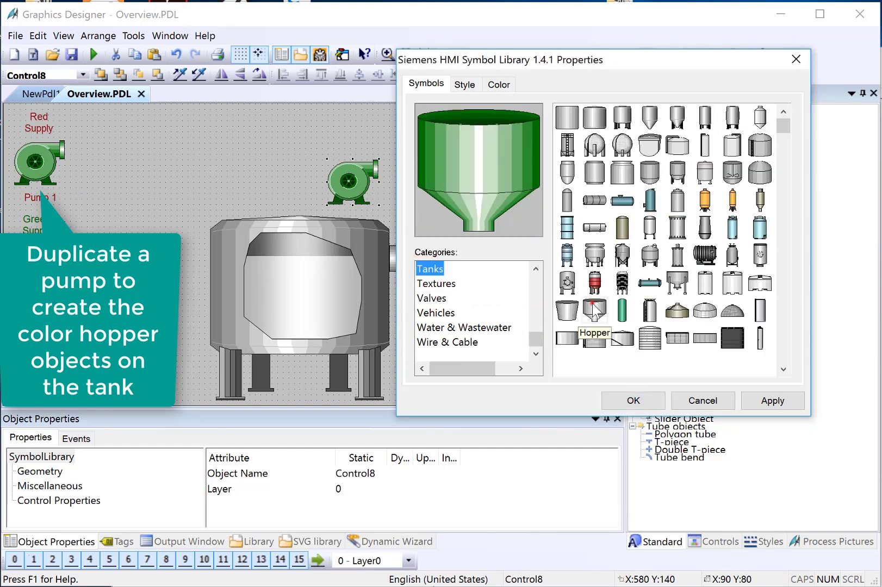
click(632, 402)
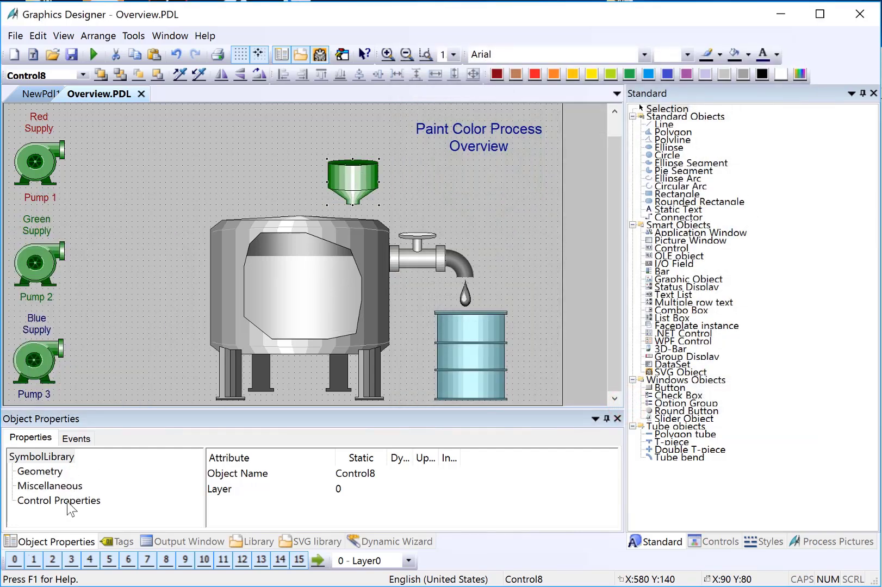
Set the hopper's ForeColor to dark blue.
click(84, 501)
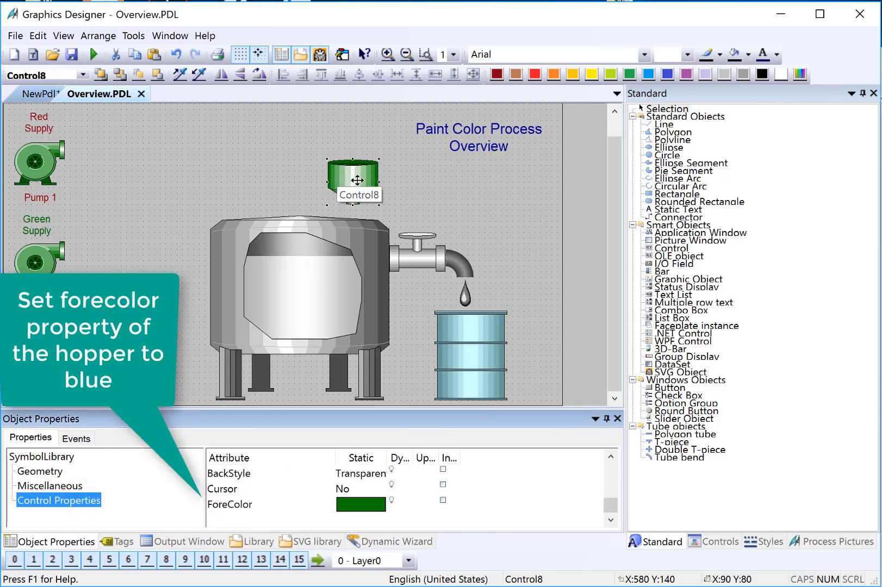
double_click(373, 504)
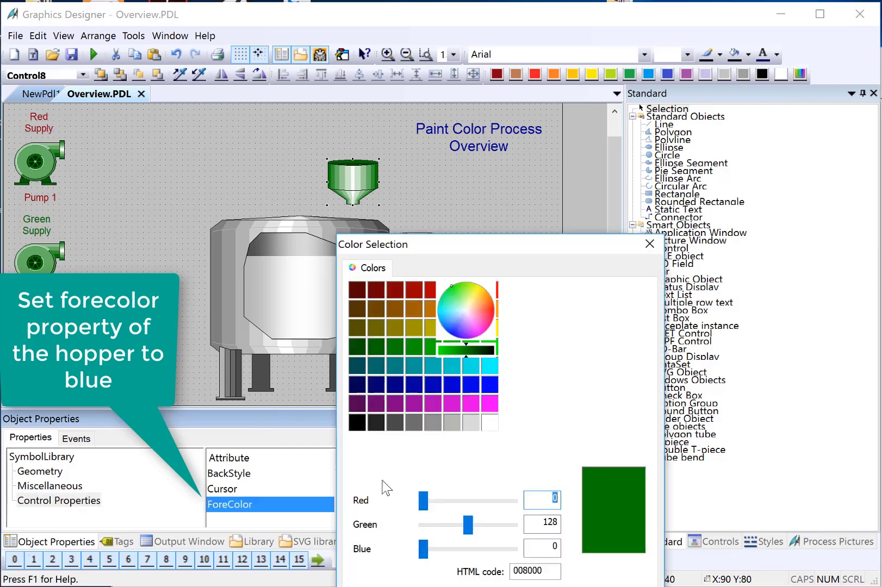
click(376, 384)
click(376, 383)
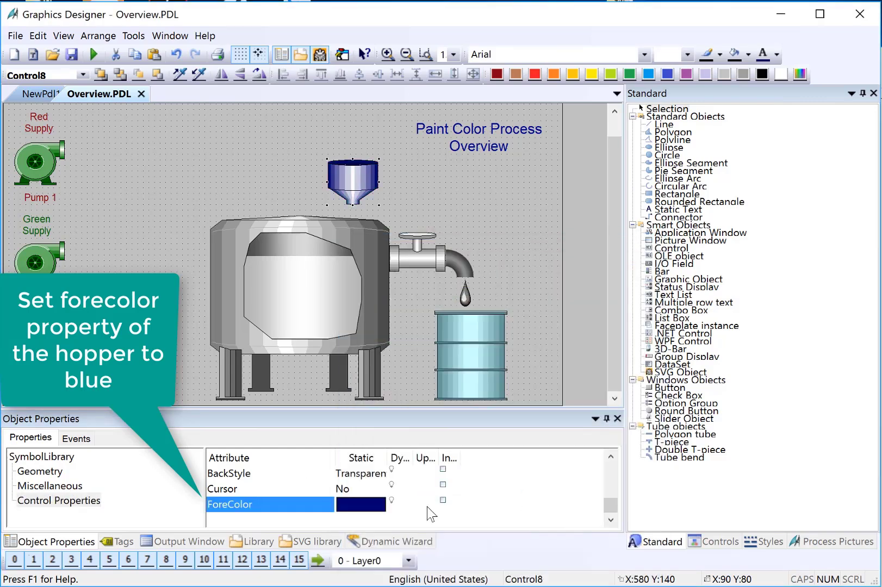
Duplicate the blue hopper twice and spread the copies along the tank top.
right_click(347, 191)
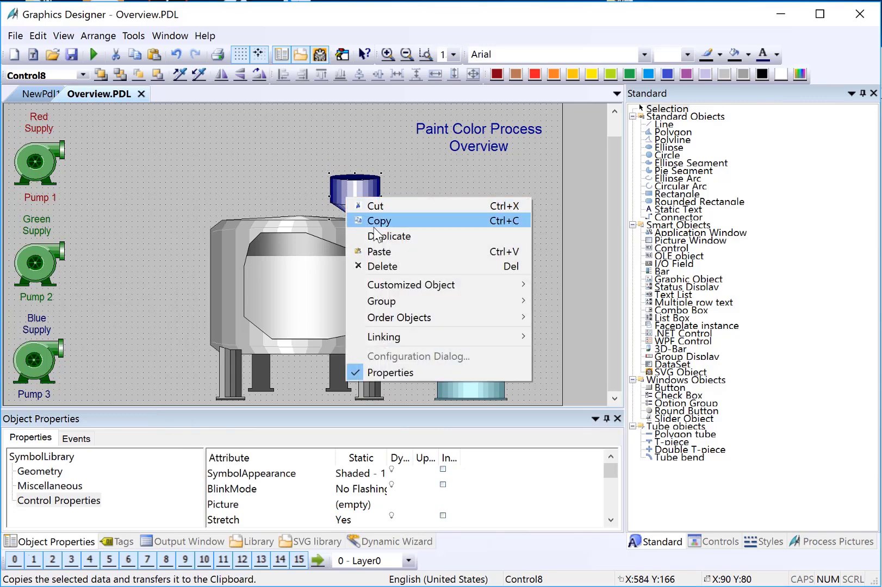
click(375, 237)
mouse_move(361, 202)
mouse_down()
mouse_move(298, 201)
mouse_move(298, 194)
mouse_move(240, 186)
mouse_up()
right_click(275, 193)
click(315, 232)
Colour the middle hopper dark green and the left hopper dark red.
click(328, 195)
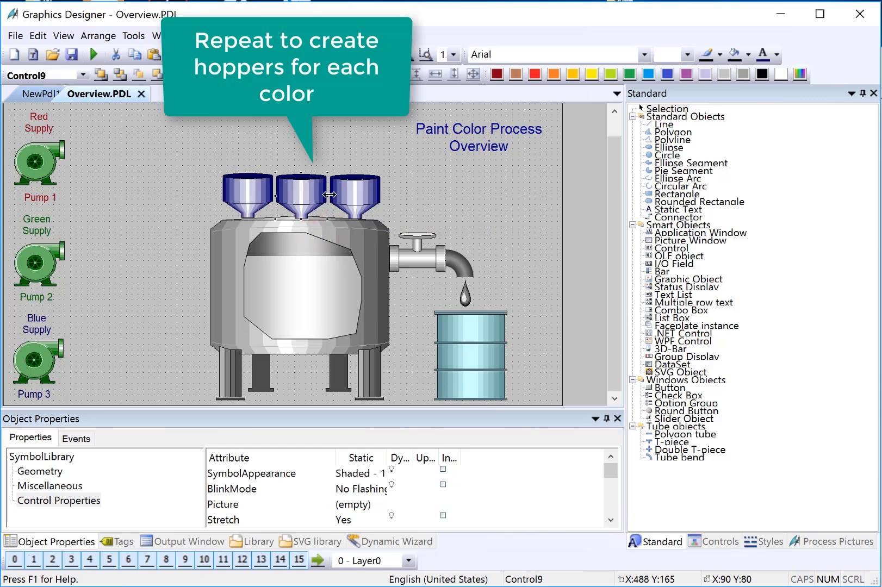
scroll(228, 510, down, 3)
double_click(213, 505)
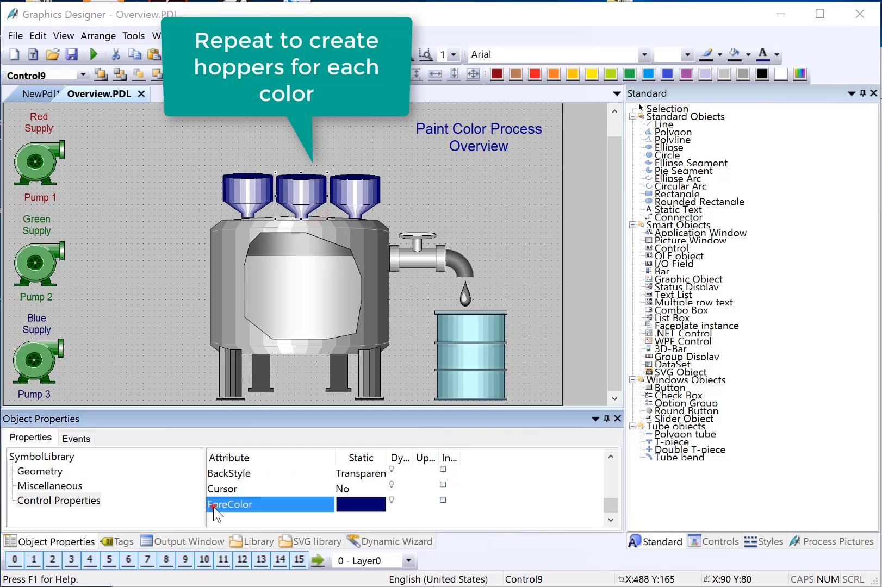
click(257, 338)
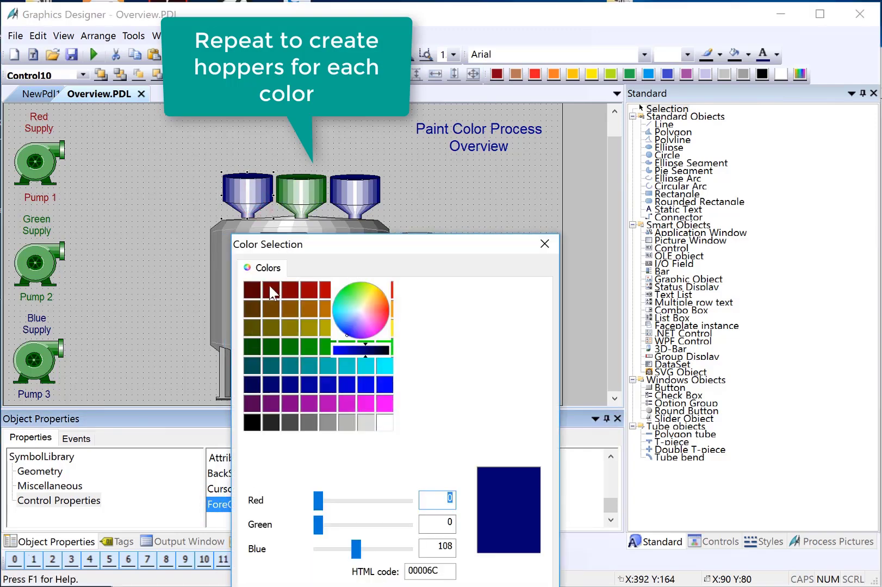
click(271, 290)
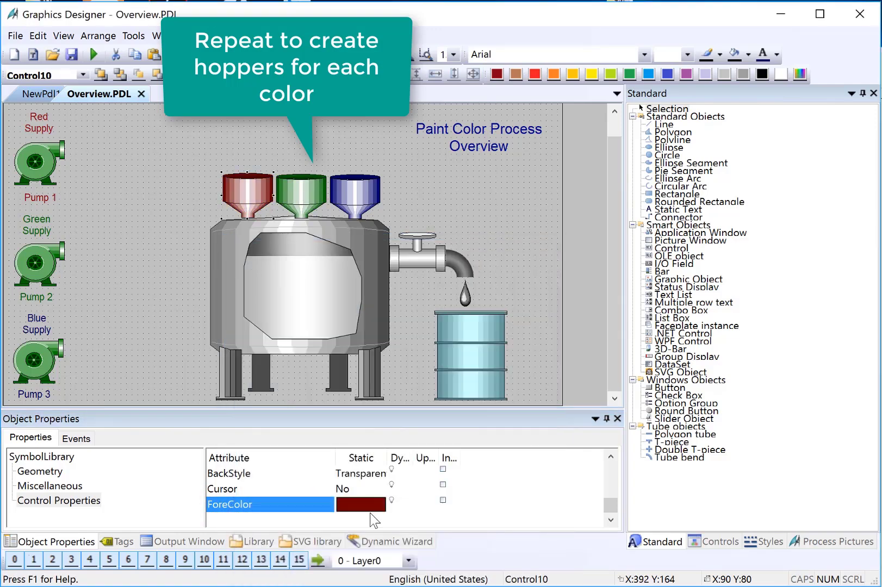
click(321, 386)
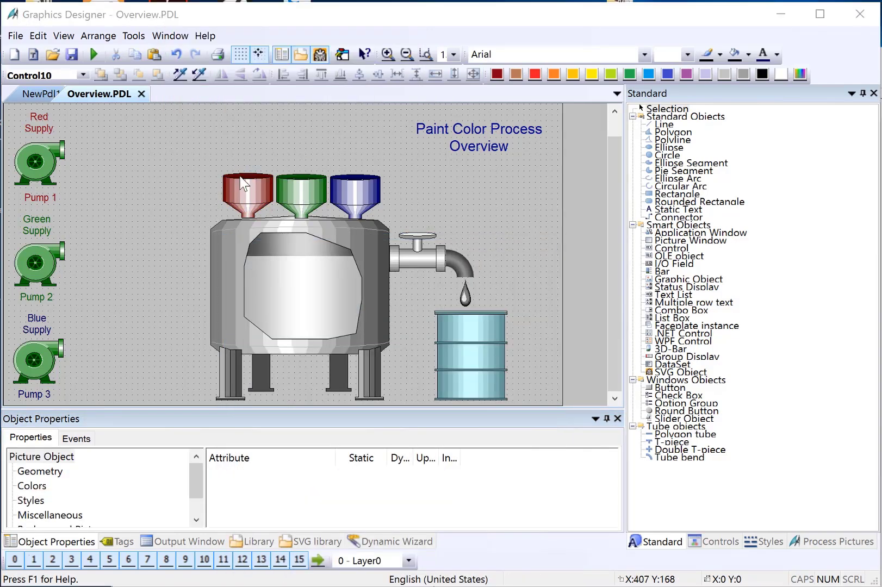
Place an 'R' static text label above the red hopper, nudged slightly down.
click(678, 209)
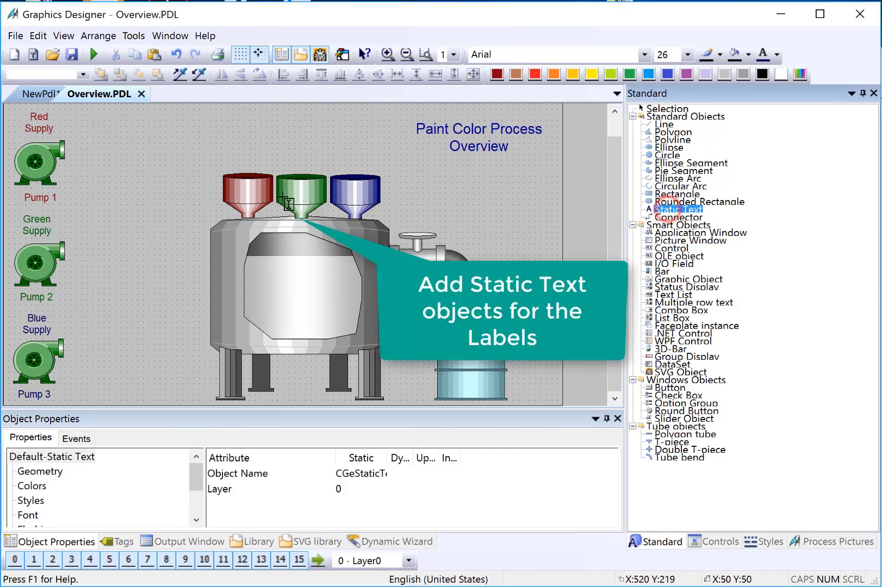
drag(234, 150, 269, 173)
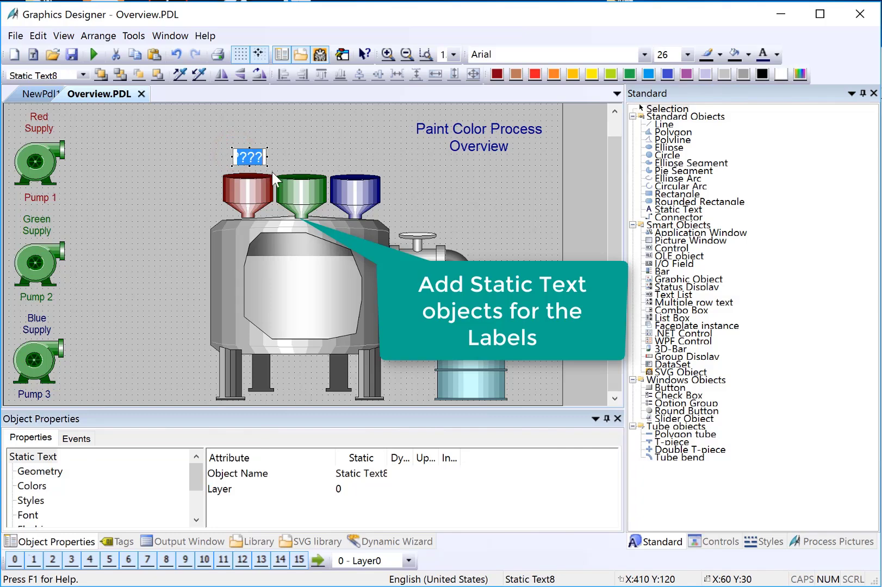
text(R)
click(281, 123)
click(262, 158)
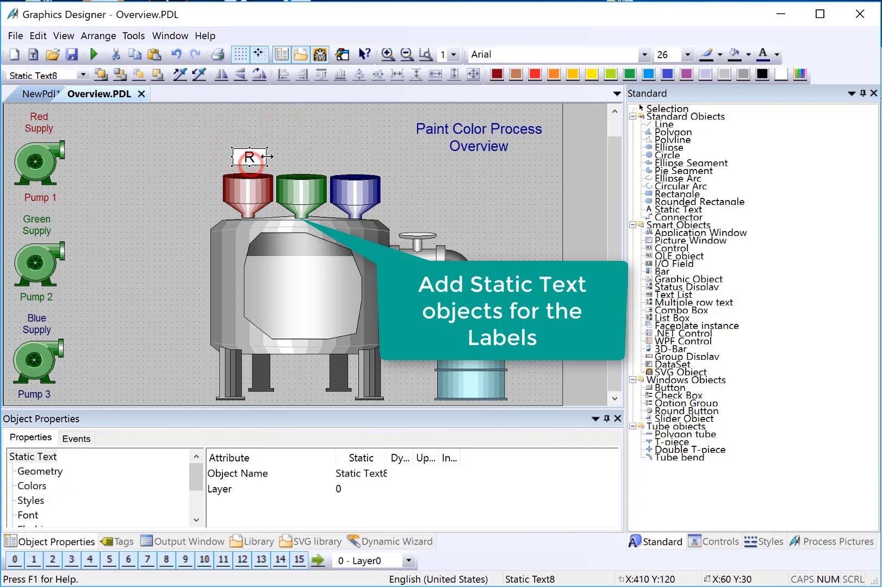
key(Down)
key(Down)
key(Down)
key(Down)
key(Down)
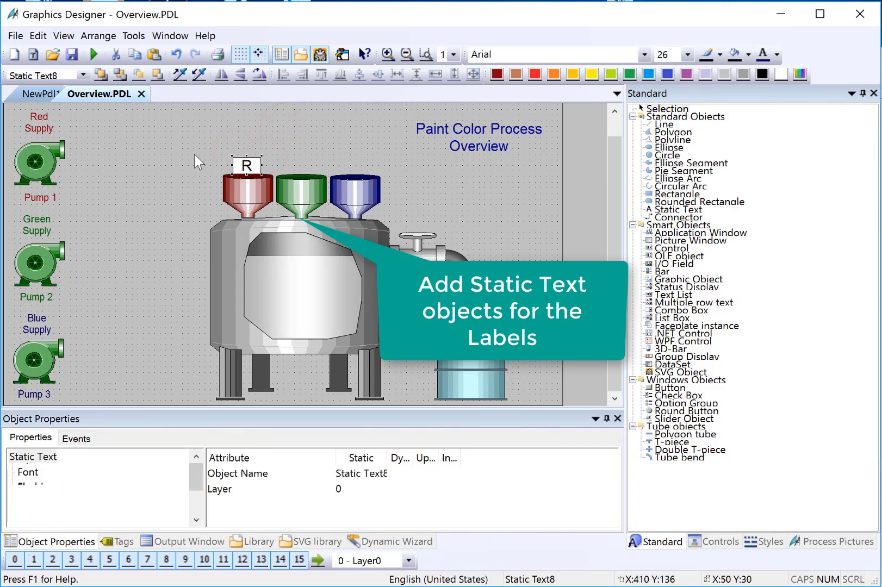
key(Down)
key(Down)
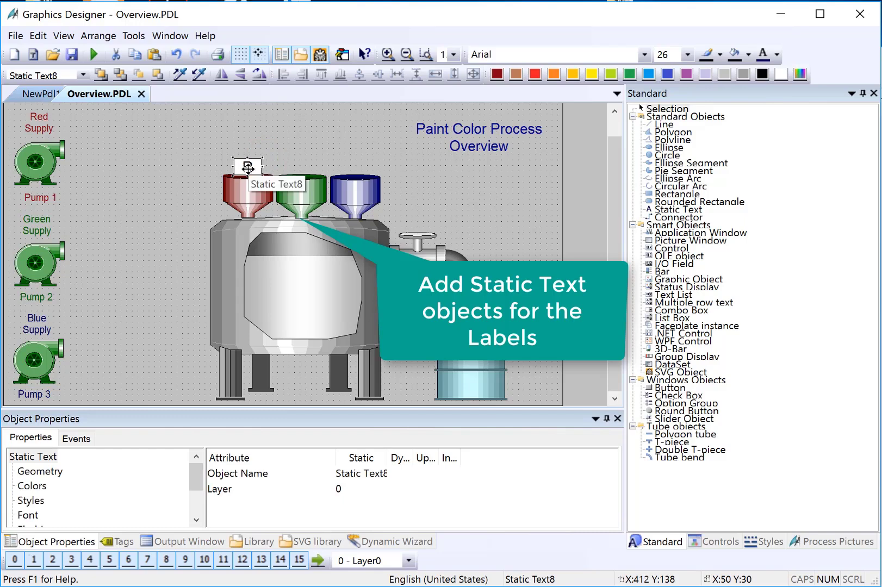
Duplicate the R label twice, moving a copy above the green hopper.
right_click(247, 169)
click(266, 205)
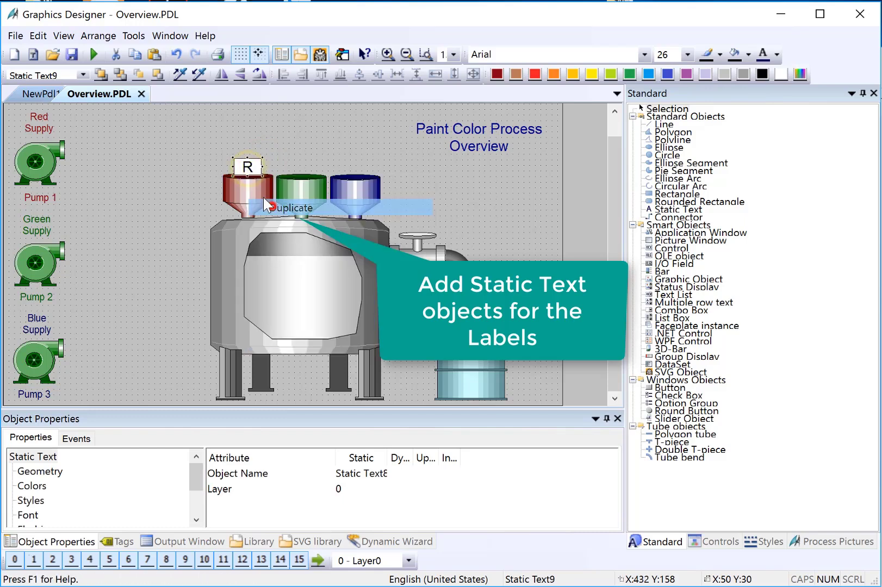
drag(249, 181, 357, 165)
right_click(305, 167)
click(314, 198)
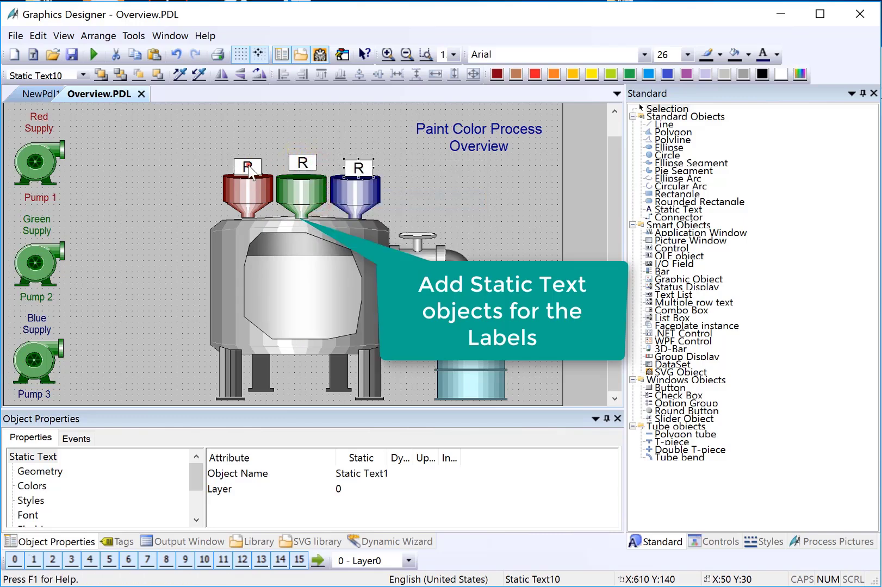
Align the three labels along their tops and select the green and blue labels.
drag(215, 140, 355, 181)
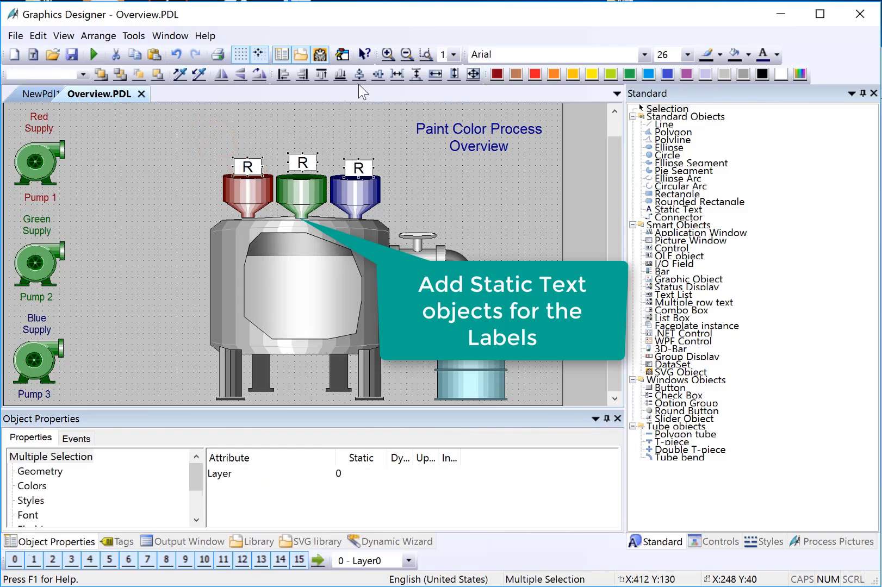
click(323, 78)
click(301, 166)
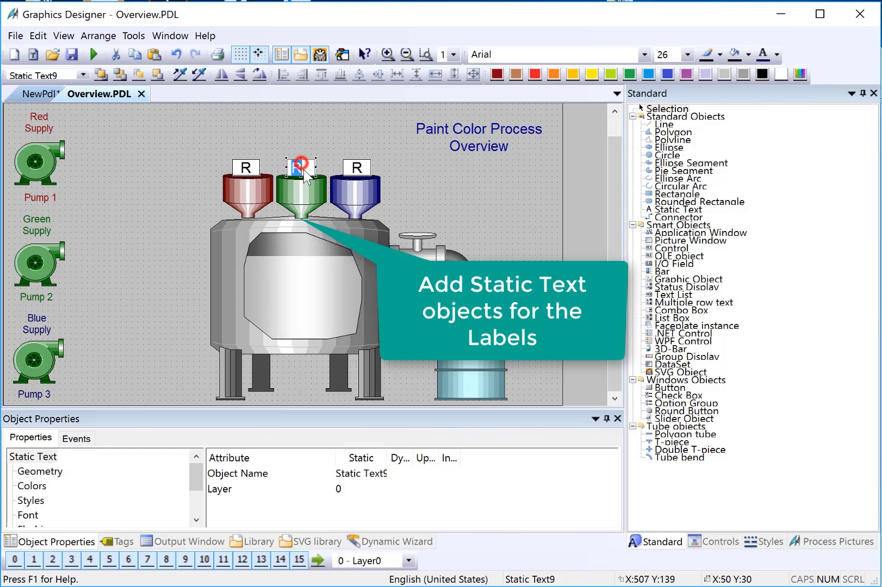
text(G)
click(354, 171)
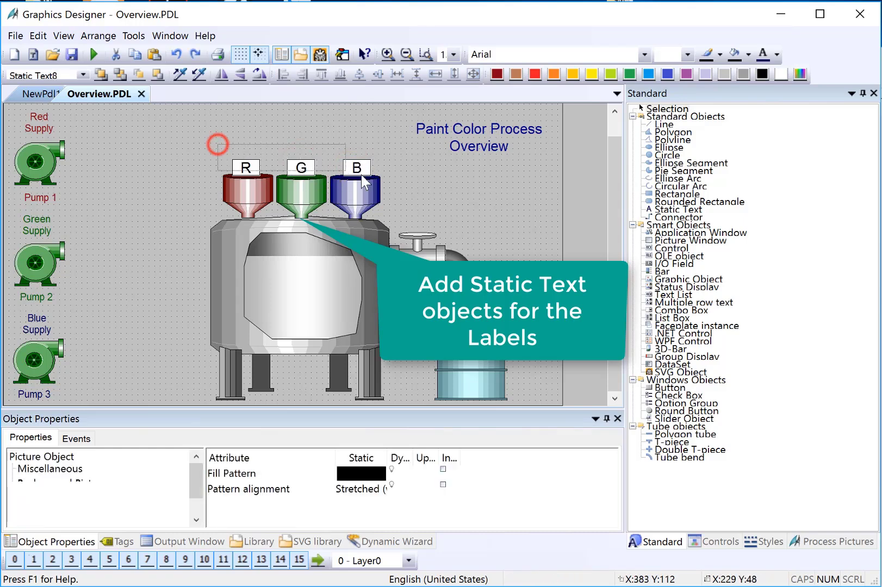
Give the R, G and B labels fill pattern 6.
drag(218, 146, 383, 179)
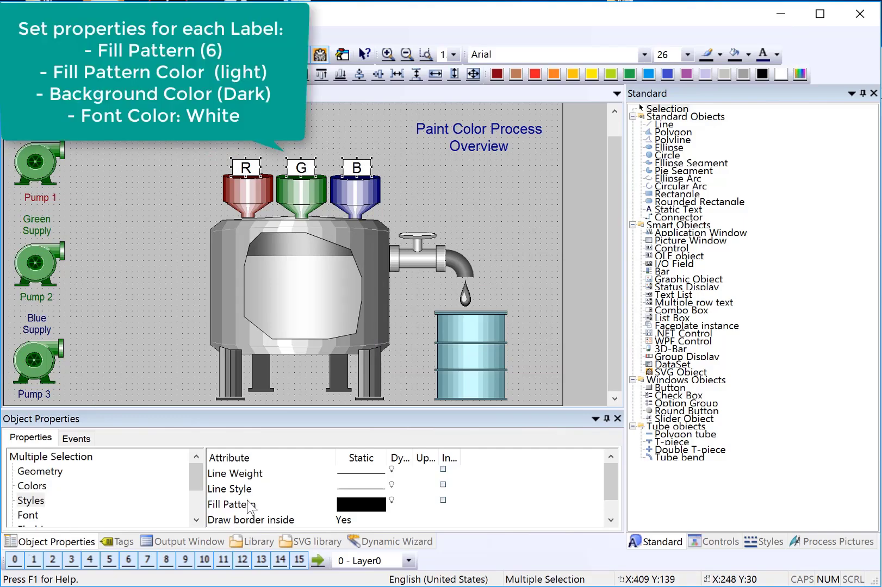
double_click(248, 505)
click(282, 376)
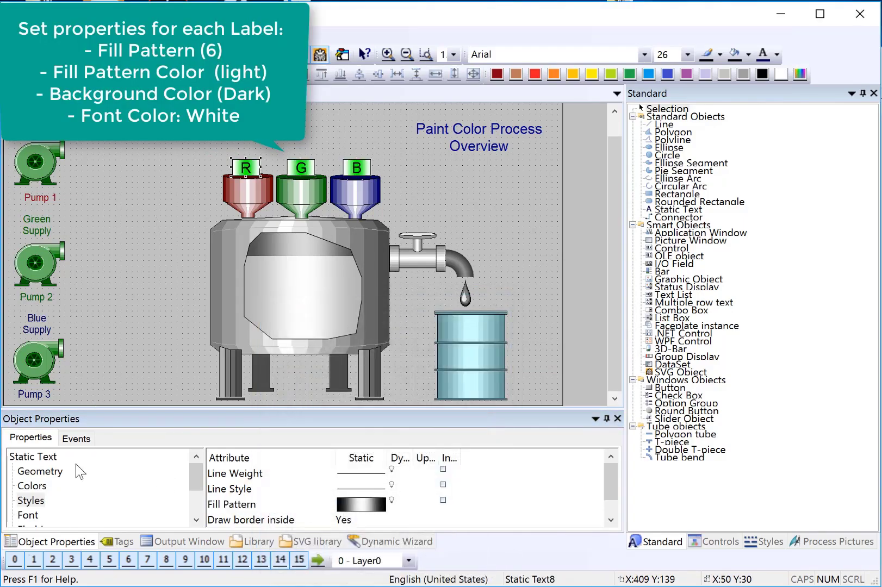
click(32, 486)
double_click(224, 521)
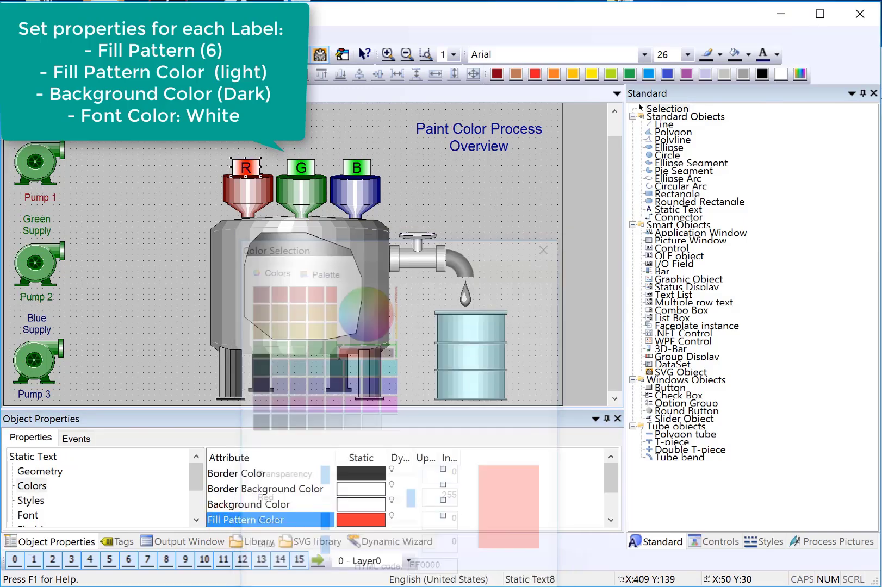
Give the R label a dark red background and white lettering.
double_click(223, 504)
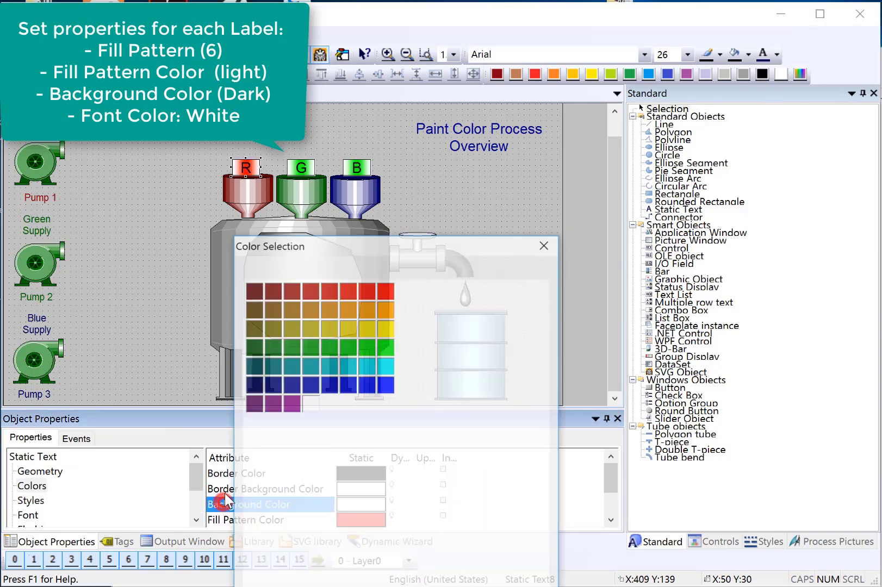
click(254, 290)
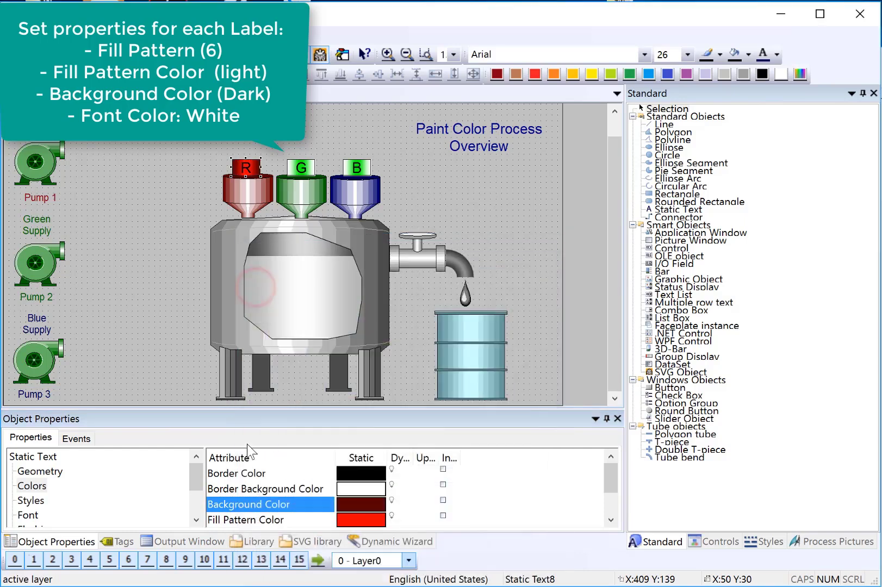
click(777, 57)
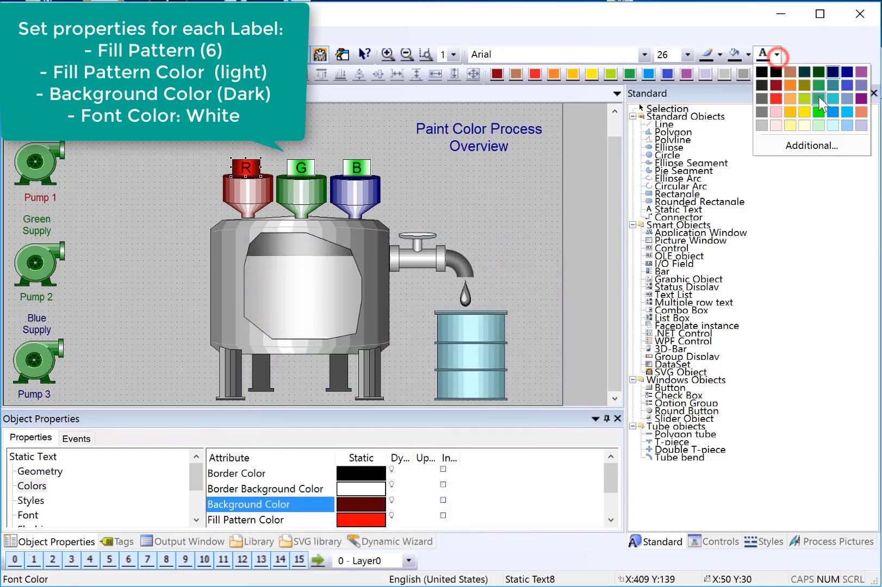
click(825, 143)
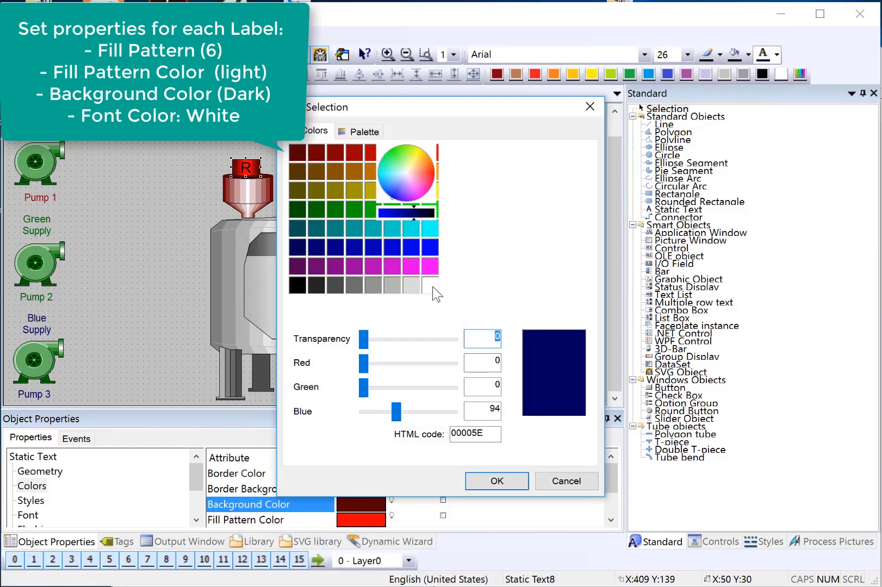
click(430, 285)
click(497, 482)
Give the G label a light green pattern colour and dark green background.
key(Tab)
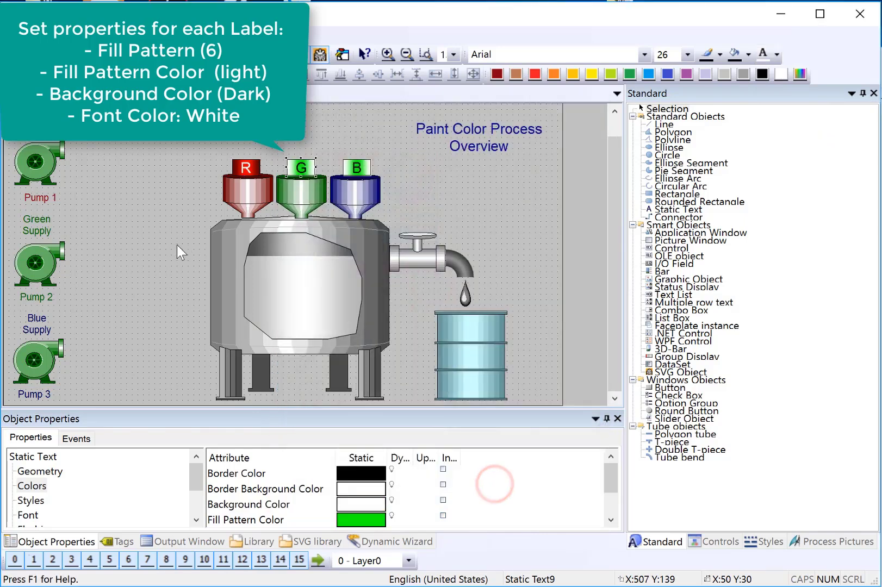
double_click(246, 523)
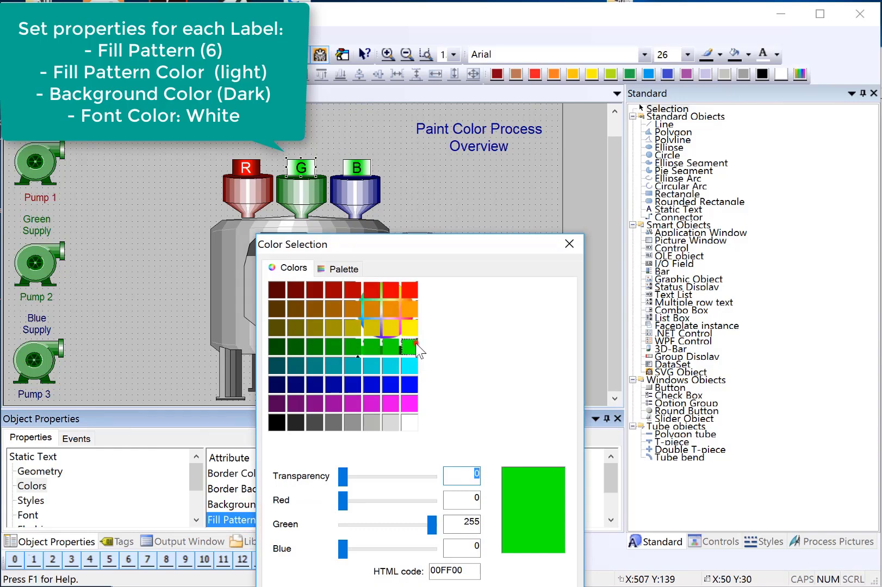
key(Return)
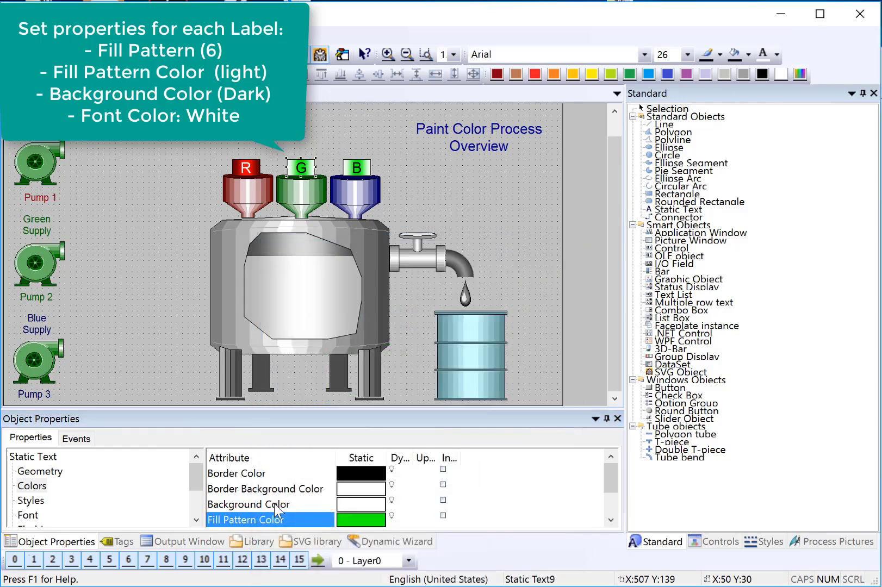
double_click(275, 505)
click(301, 347)
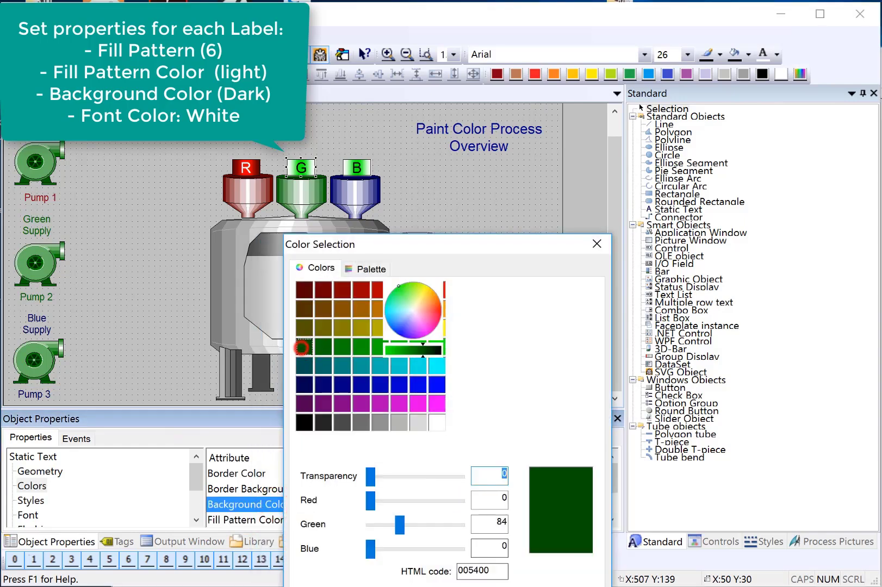
key(Return)
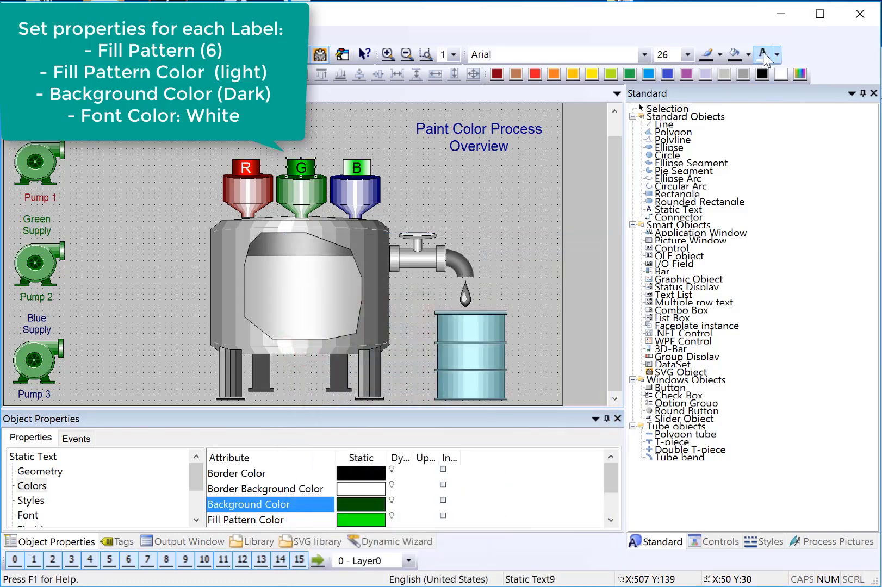
Give the B label a blue pattern colour and dark navy background.
click(349, 168)
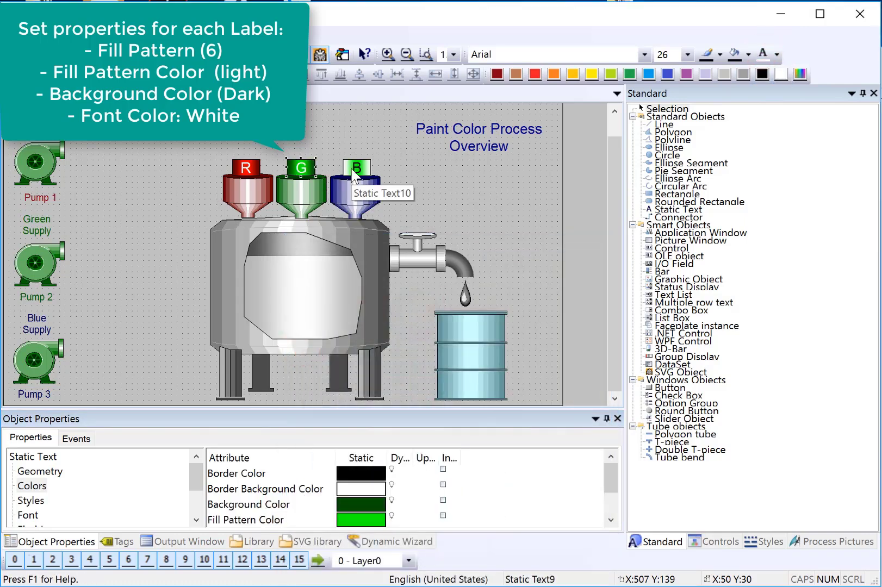
click(262, 521)
double_click(263, 521)
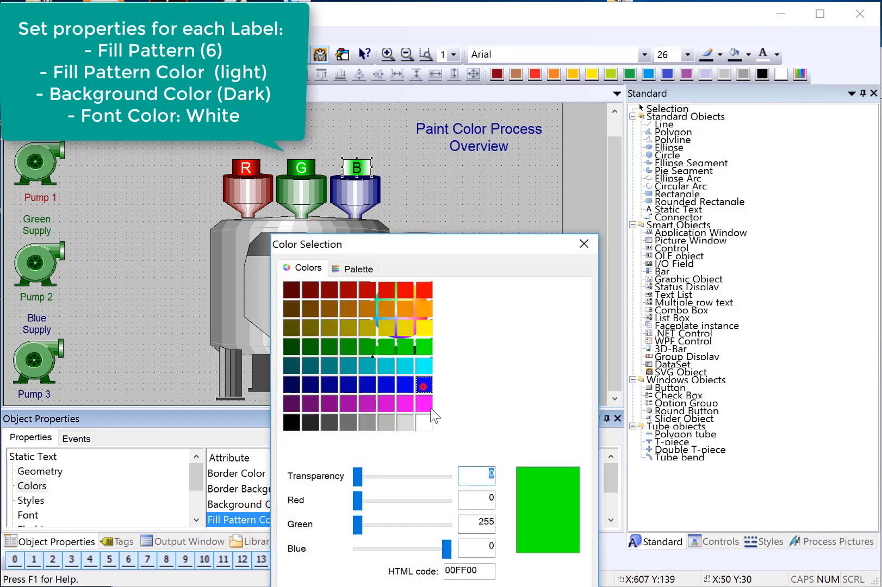
click(423, 388)
double_click(423, 388)
click(262, 504)
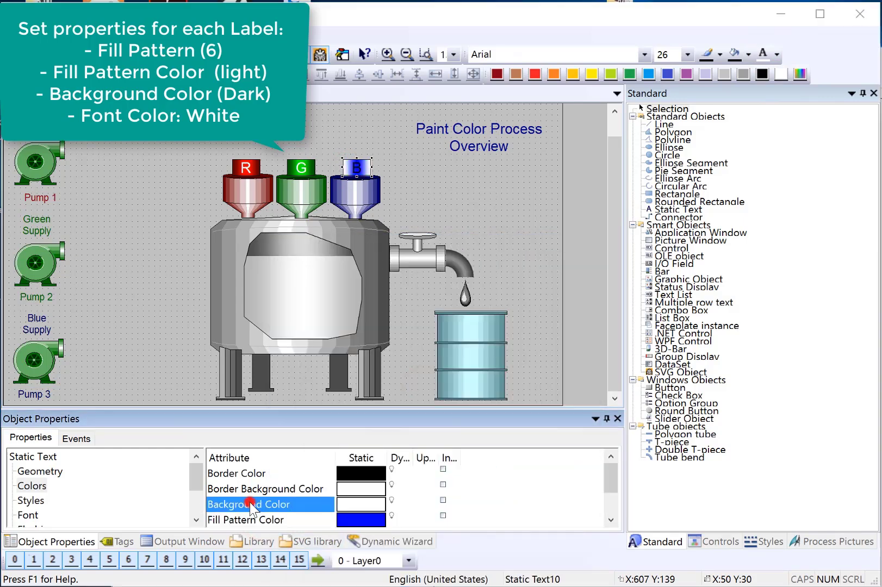
double_click(262, 505)
click(280, 384)
double_click(280, 382)
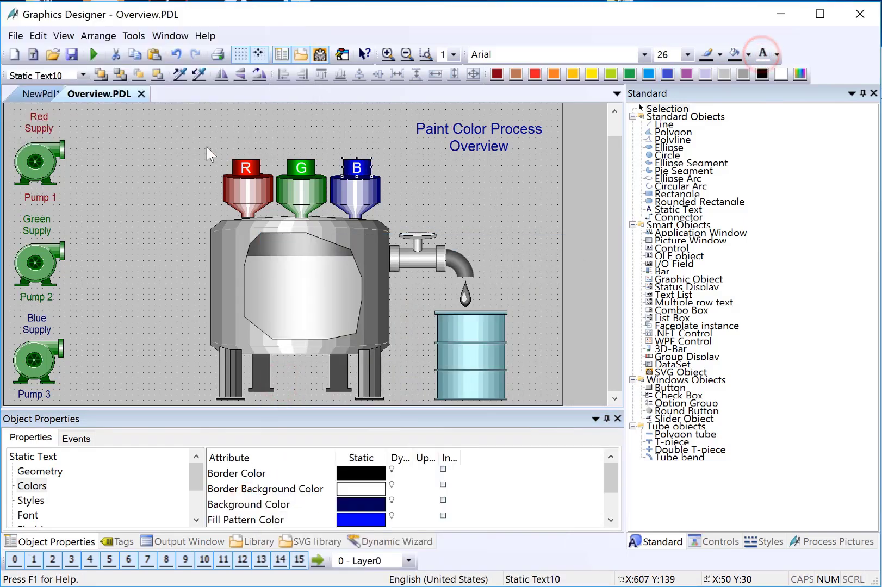
Draw a polygon tube from the R hopper to Pump 1.
click(207, 149)
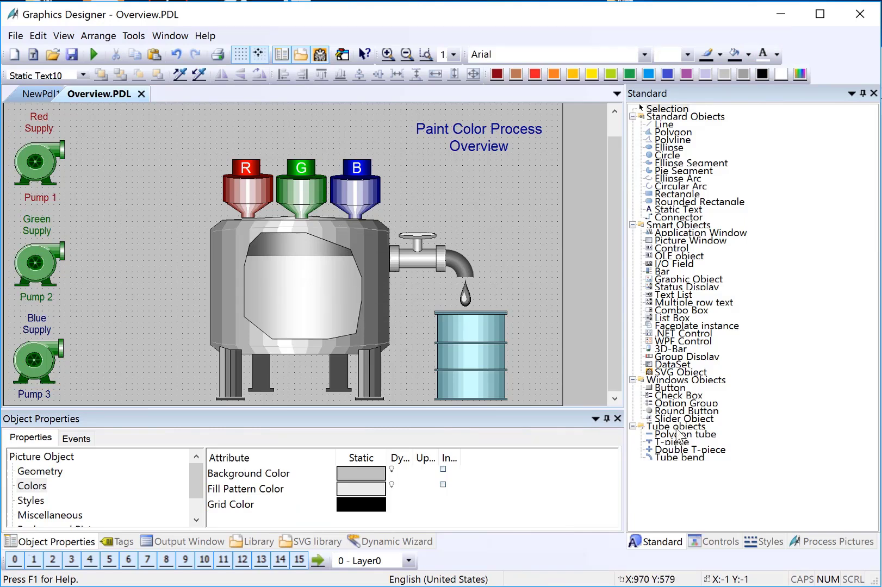
click(678, 435)
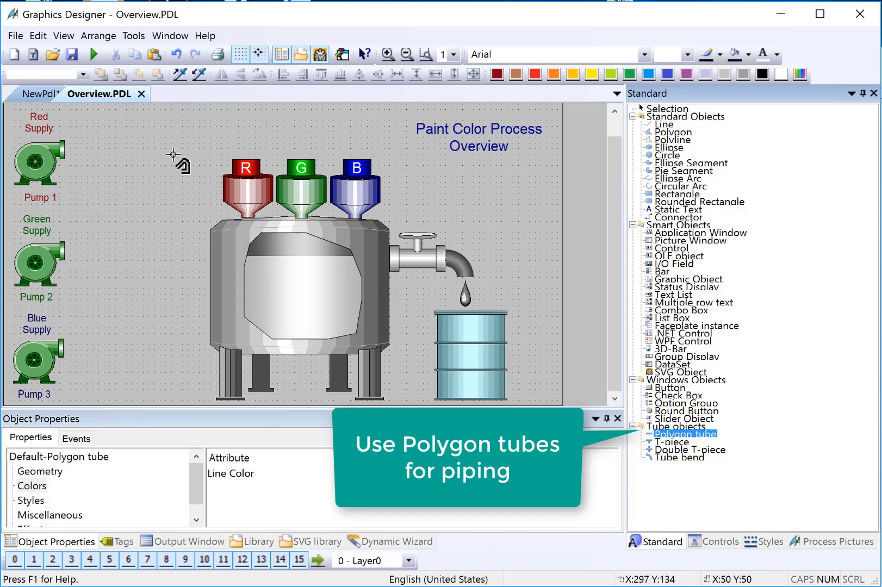
click(251, 157)
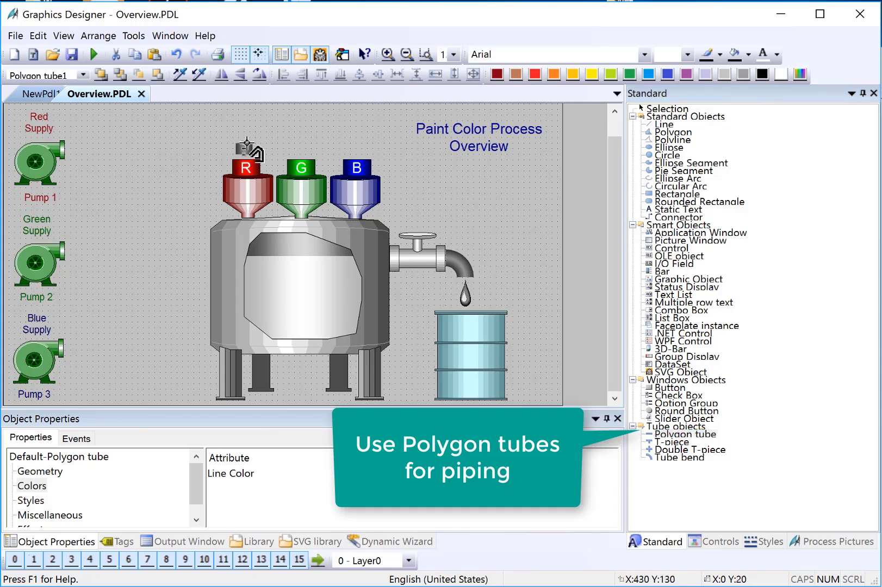
click(247, 141)
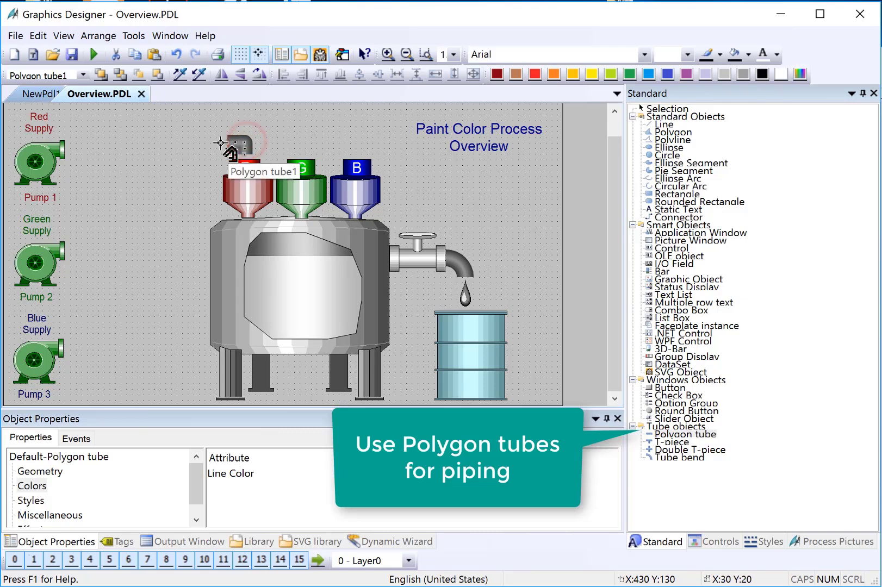
double_click(65, 143)
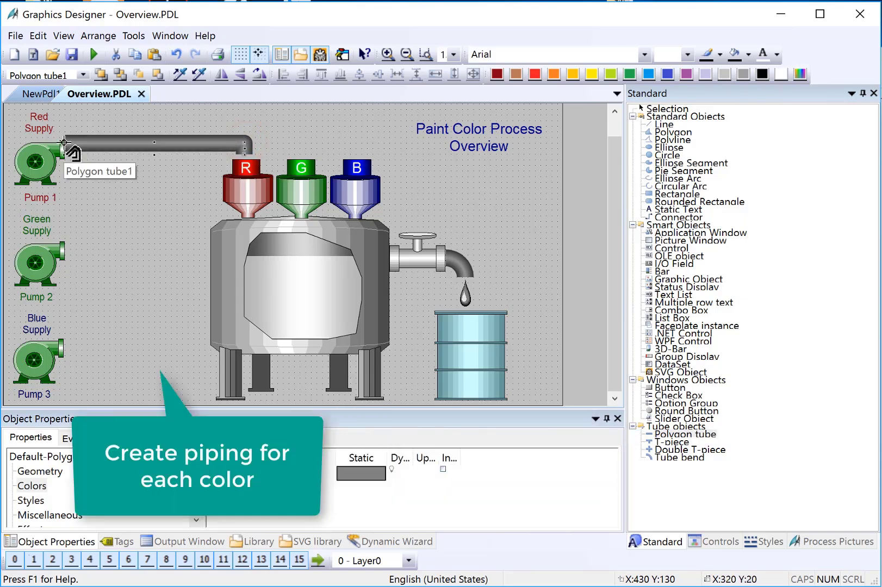
click(111, 183)
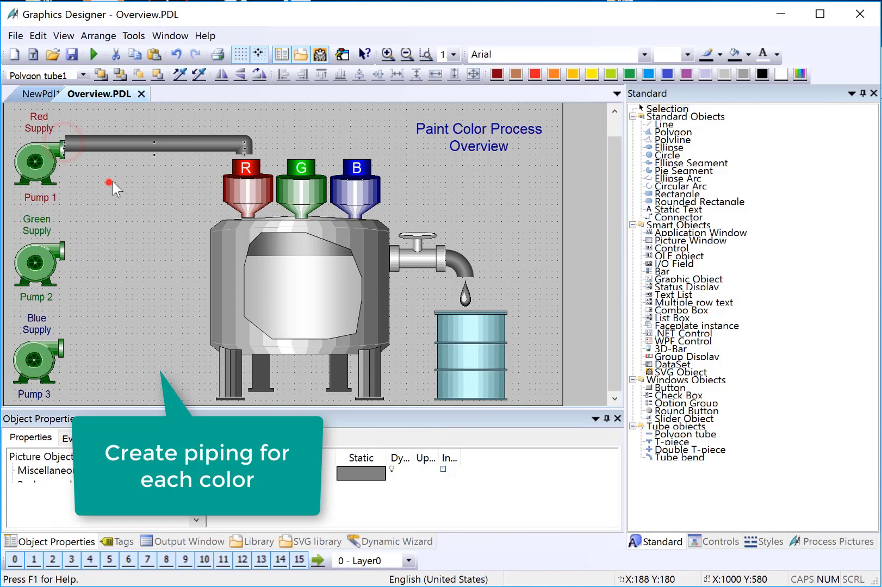
click(150, 144)
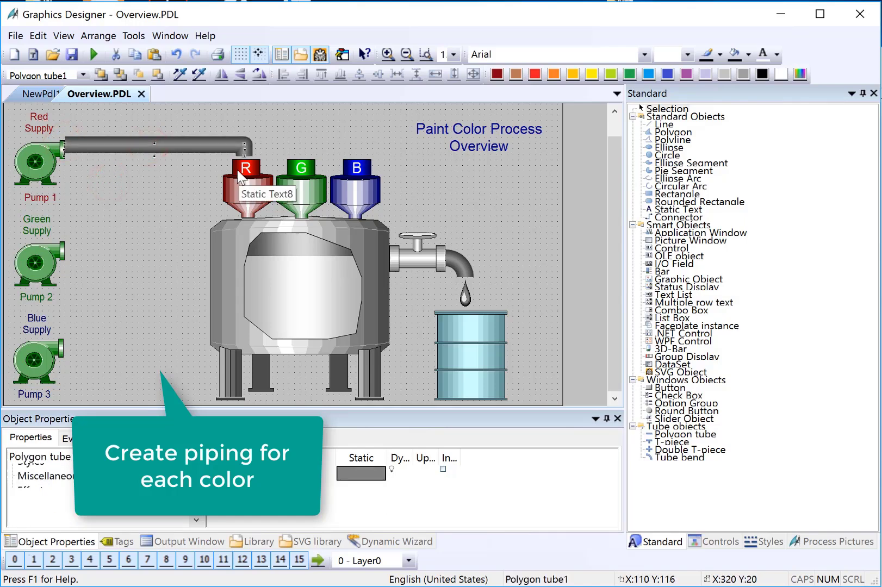
click(208, 171)
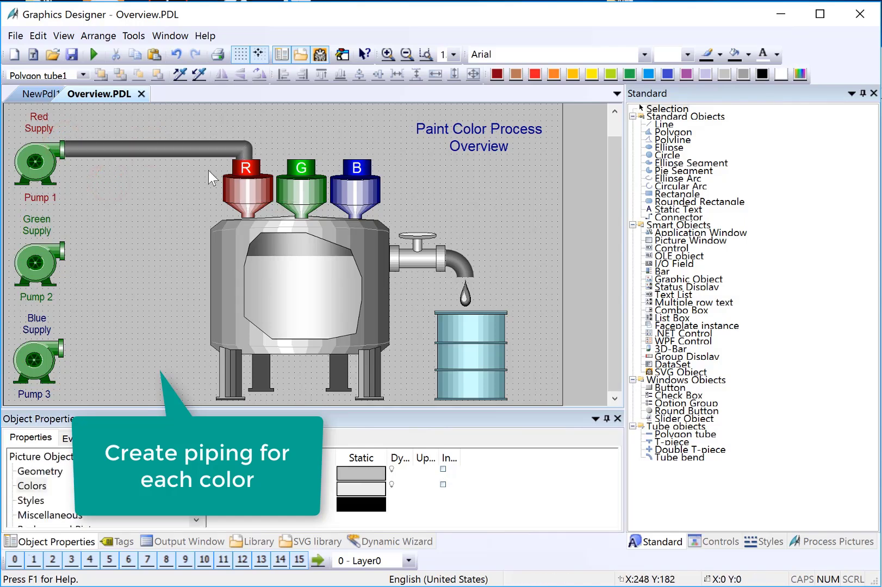
Draw a polygon tube from the G hopper across and down to Pump 2.
click(685, 436)
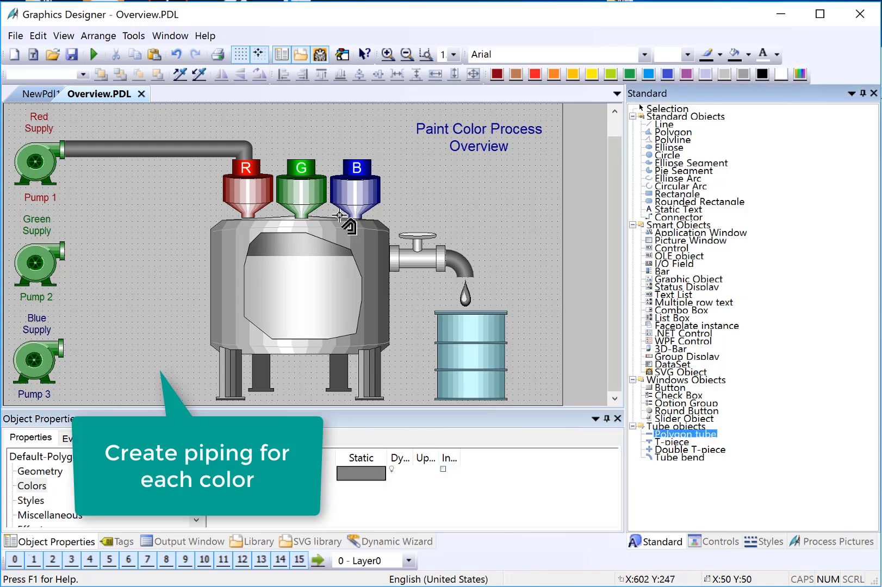
click(302, 160)
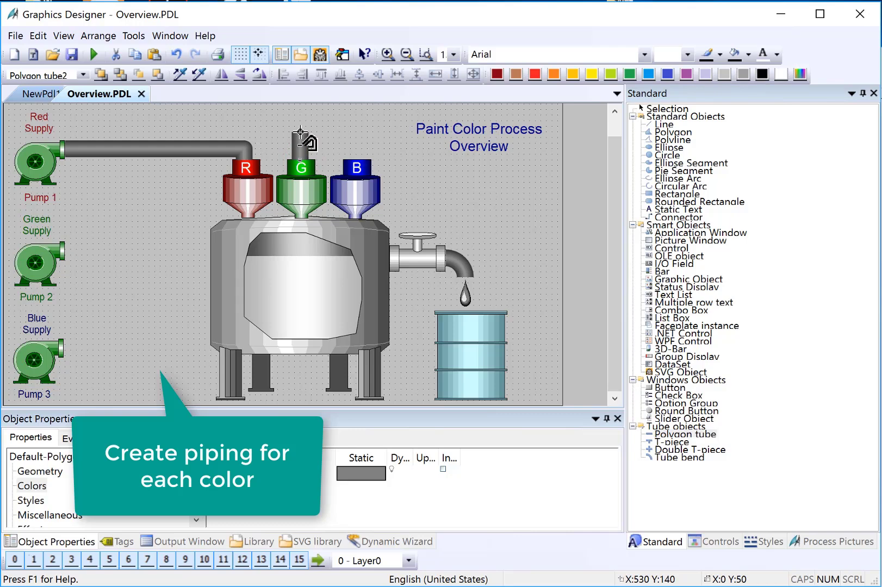
click(300, 123)
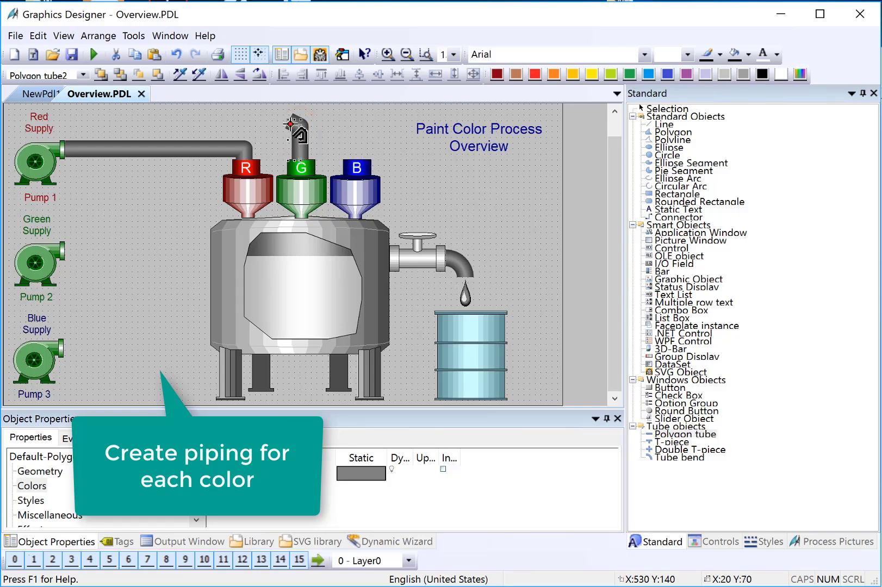
click(141, 122)
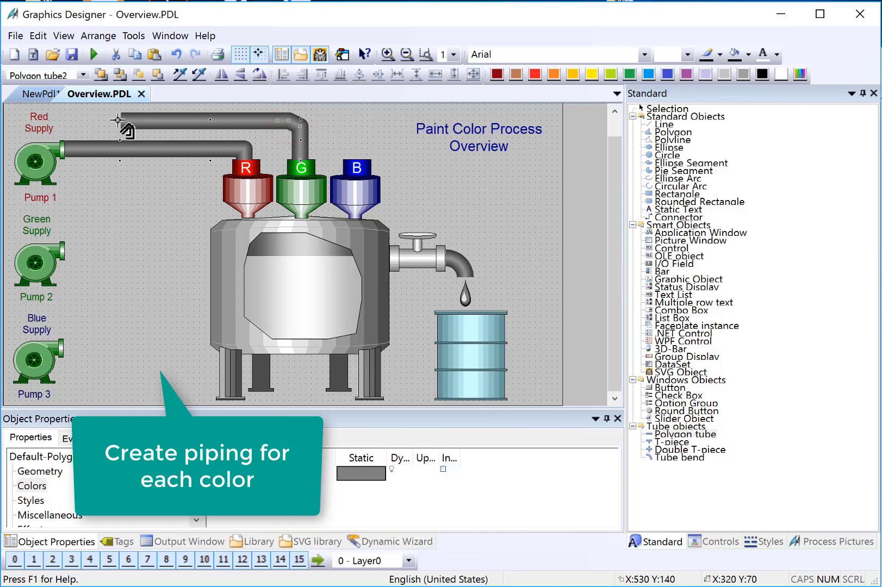
click(118, 120)
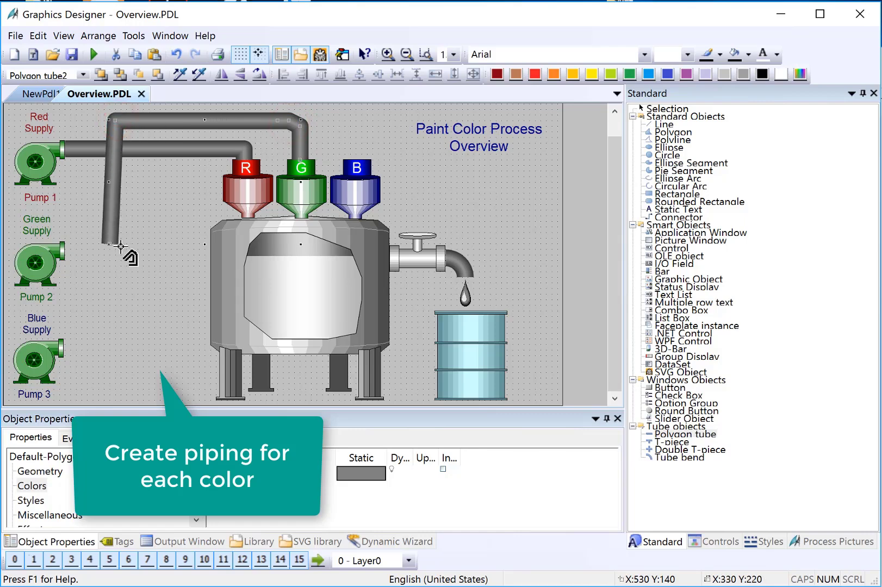
click(118, 253)
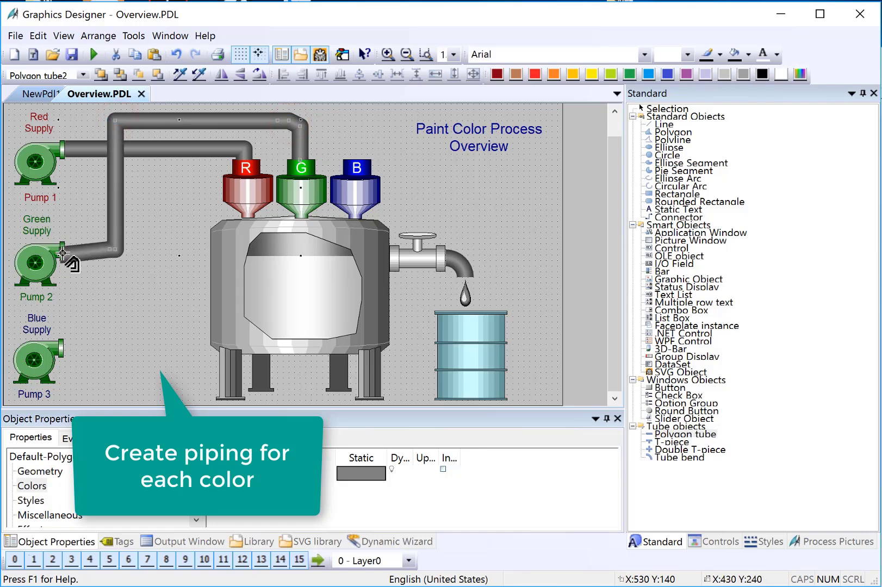
double_click(64, 252)
click(495, 195)
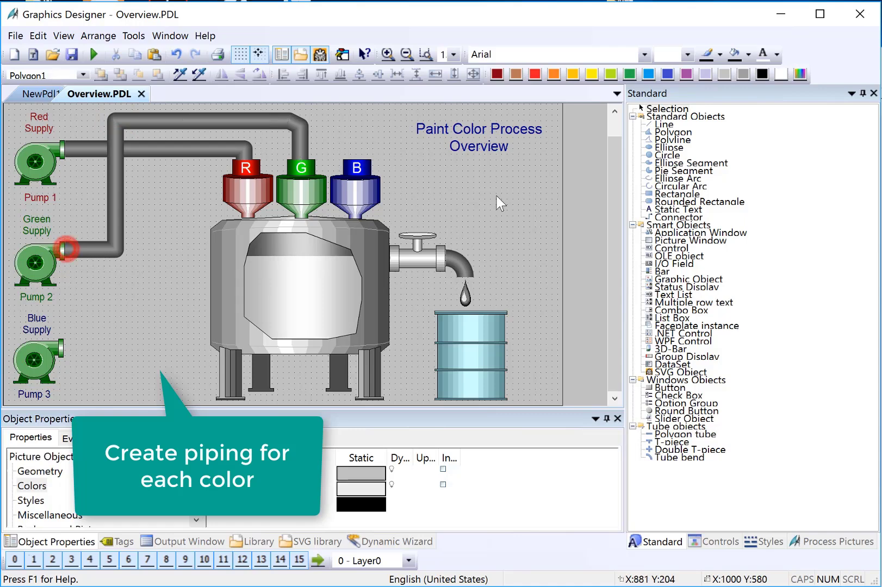
Draw a polygon tube from the B hopper across and down to Pump 3.
click(686, 436)
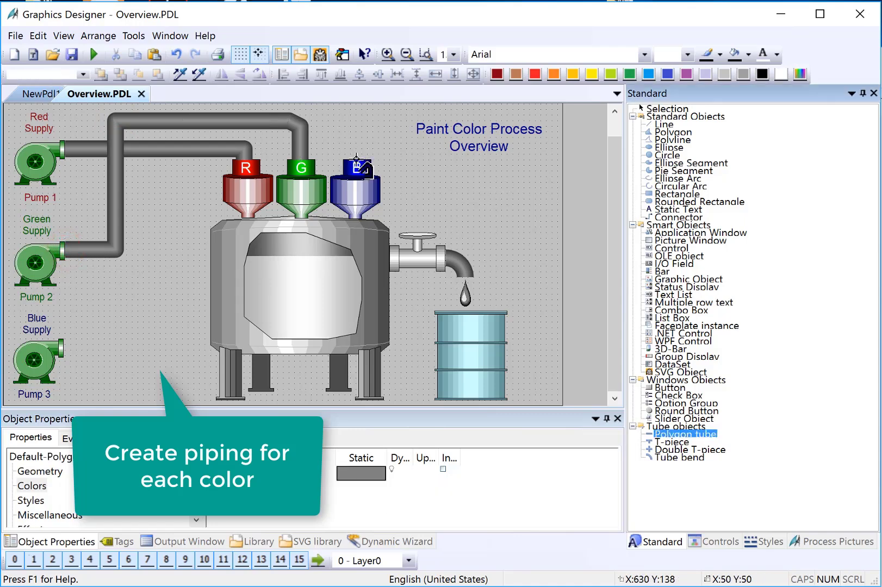
click(356, 159)
click(357, 136)
click(152, 136)
click(151, 342)
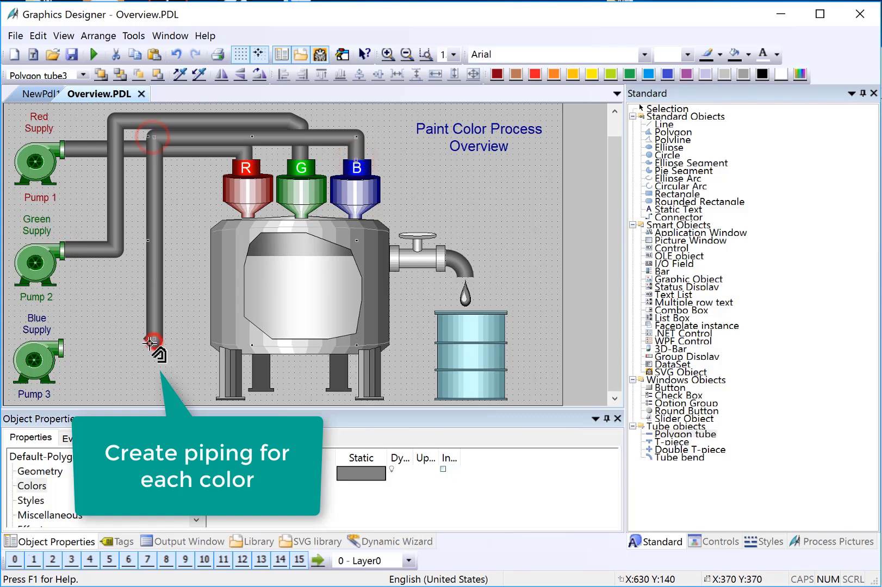
double_click(63, 342)
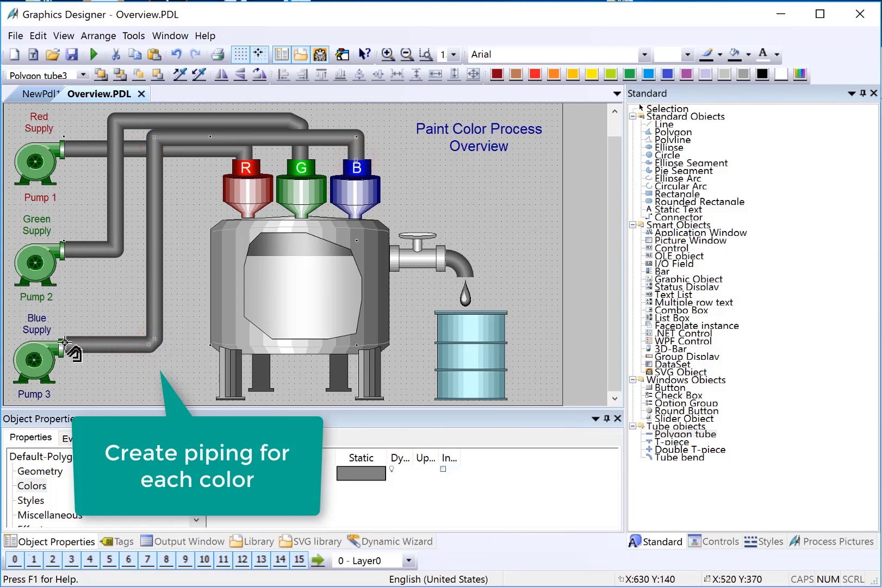
click(106, 369)
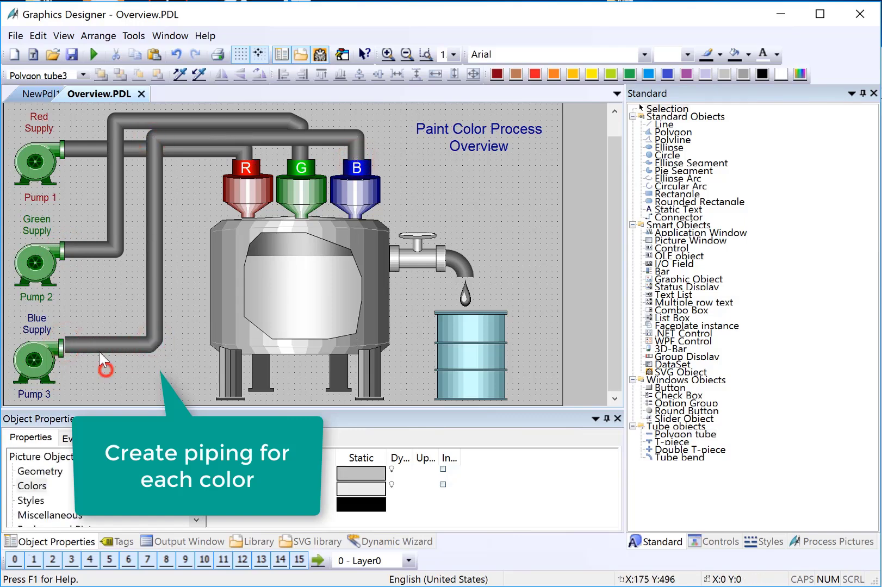
click(49, 342)
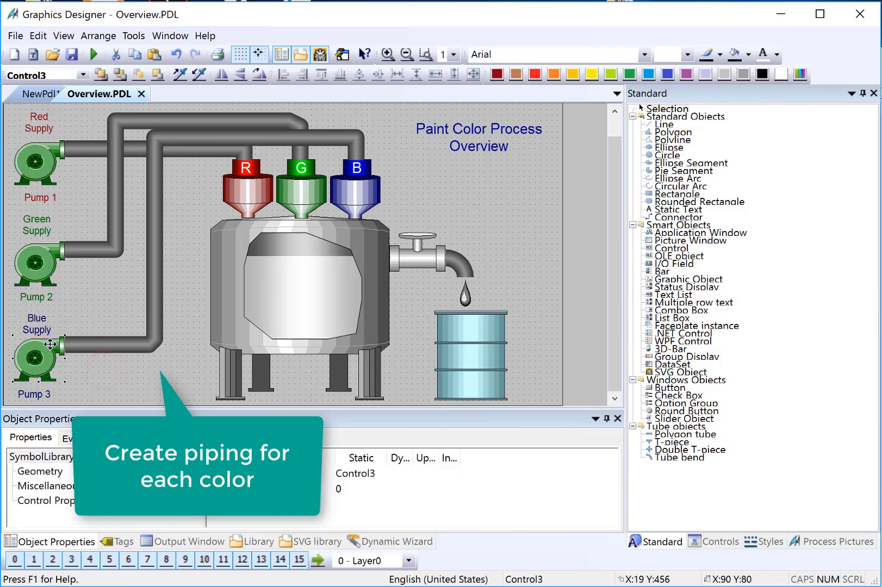
click(136, 387)
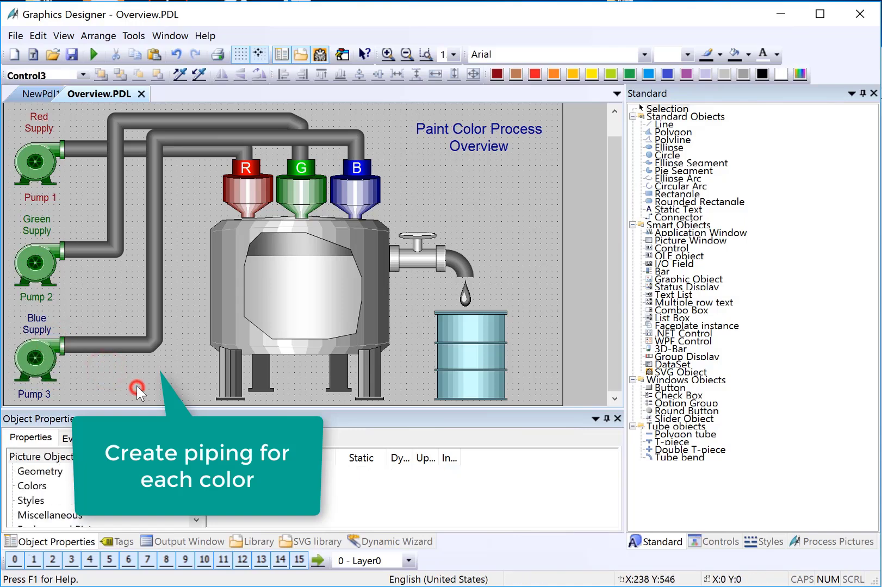
Select all objects and set Global Color Scheme to No under Effects.
key(ctrl+a)
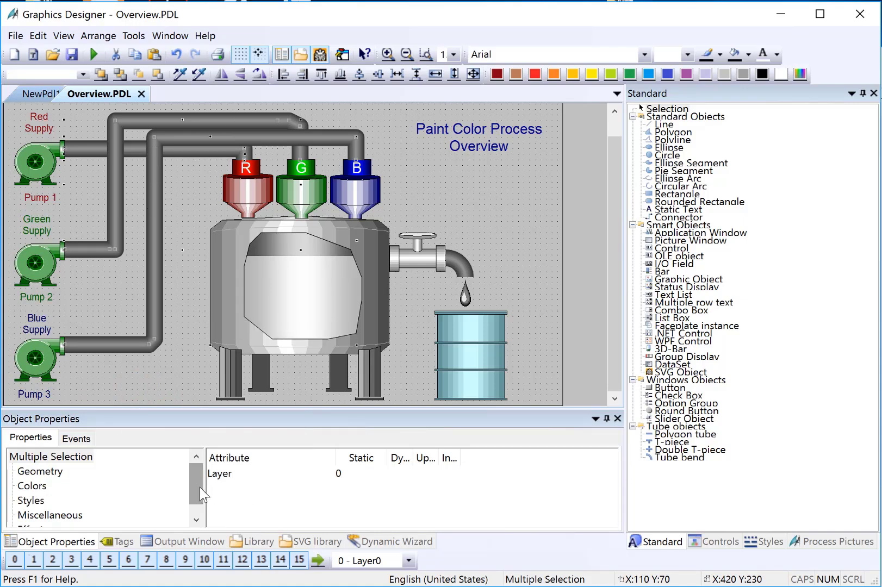
scroll(200, 487, down, 1)
click(31, 515)
double_click(252, 489)
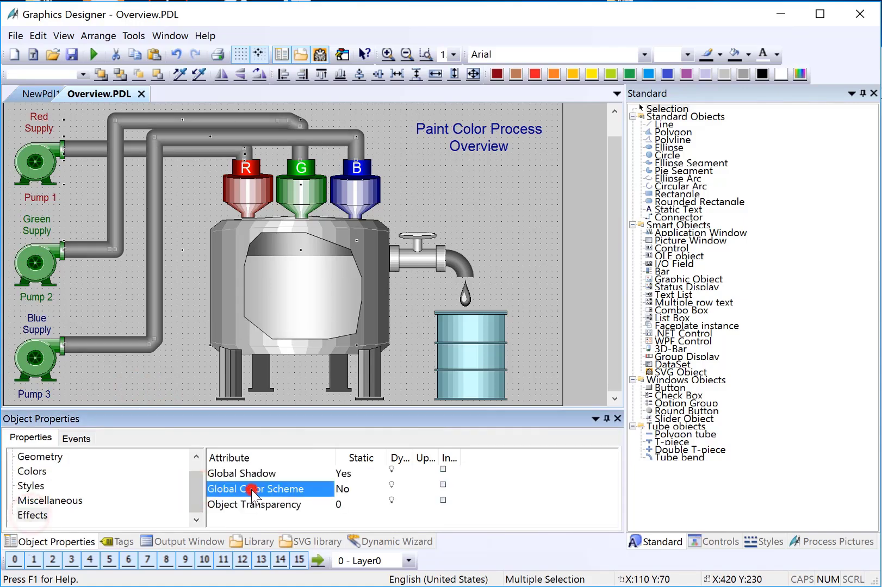
click(469, 189)
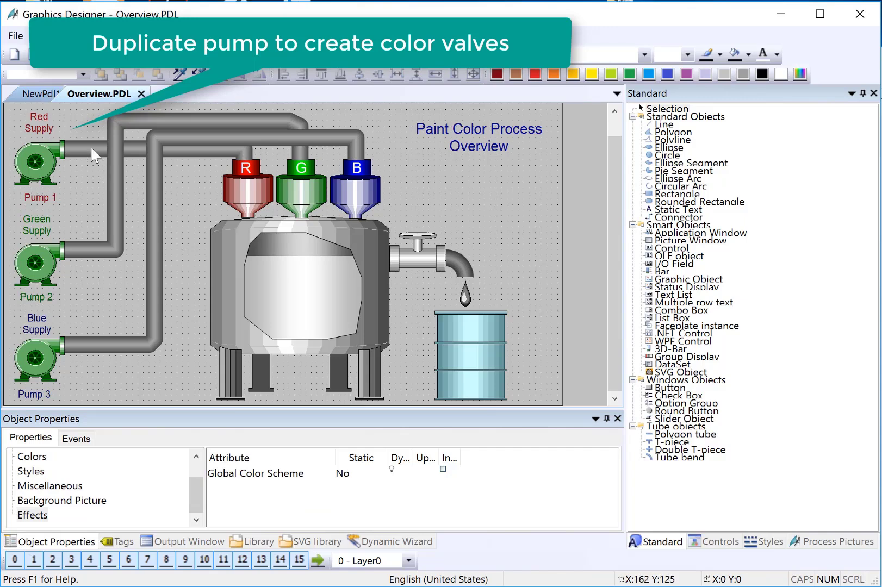
Duplicate Pump 1 and change the copy into a horizontal control valve.
click(38, 165)
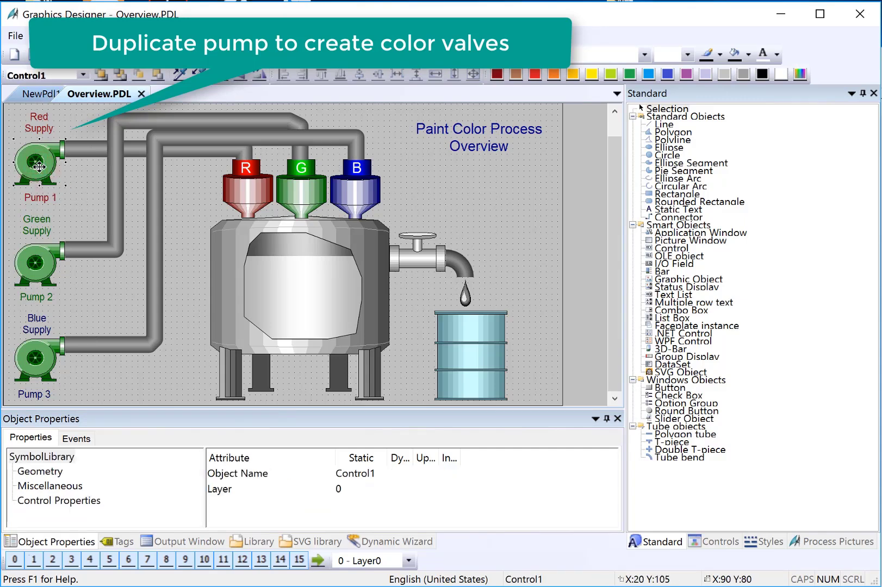
right_click(38, 166)
click(79, 205)
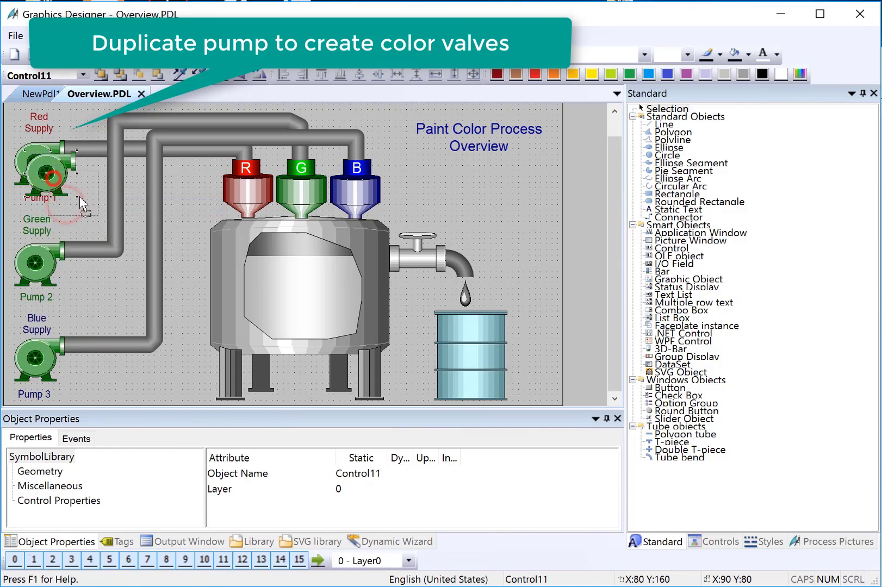
double_click(79, 195)
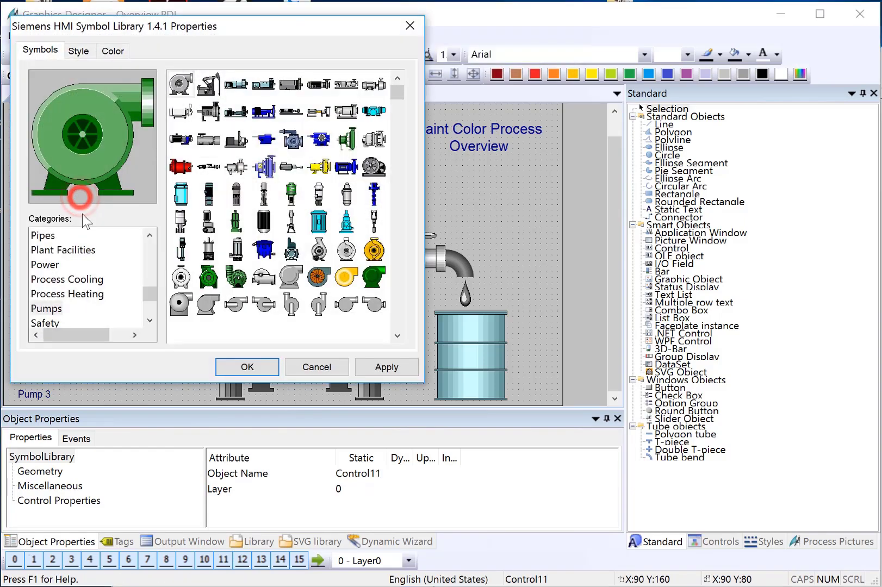
click(59, 306)
scroll(58, 308, down, 2)
click(58, 309)
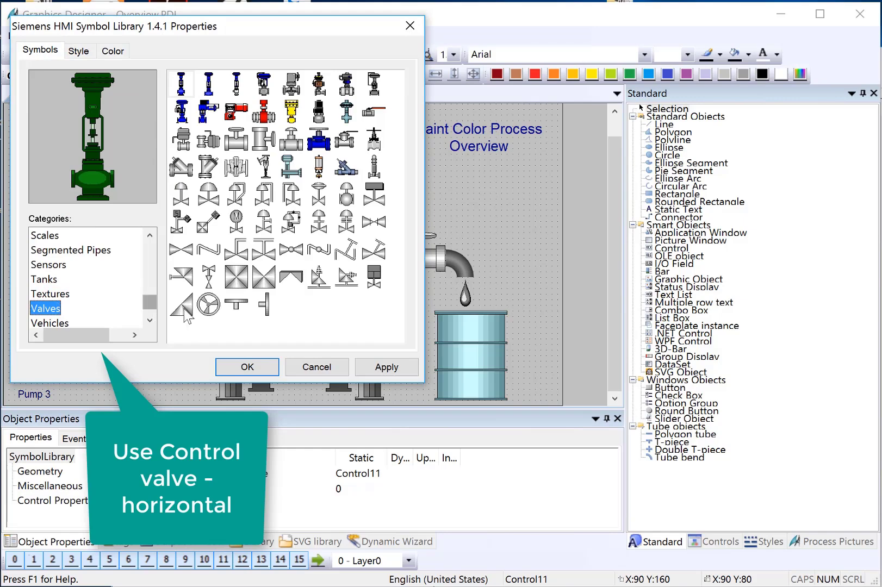
double_click(182, 138)
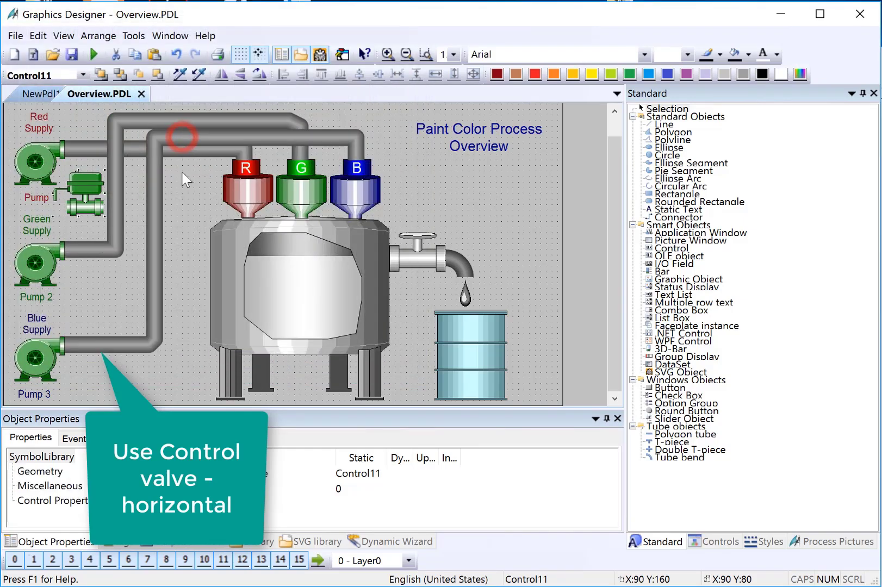
Position control valves on the Red, Green and Blue supply pipes.
mouse_move(87, 203)
mouse_down()
mouse_move(87, 141)
mouse_move(76, 146)
mouse_up()
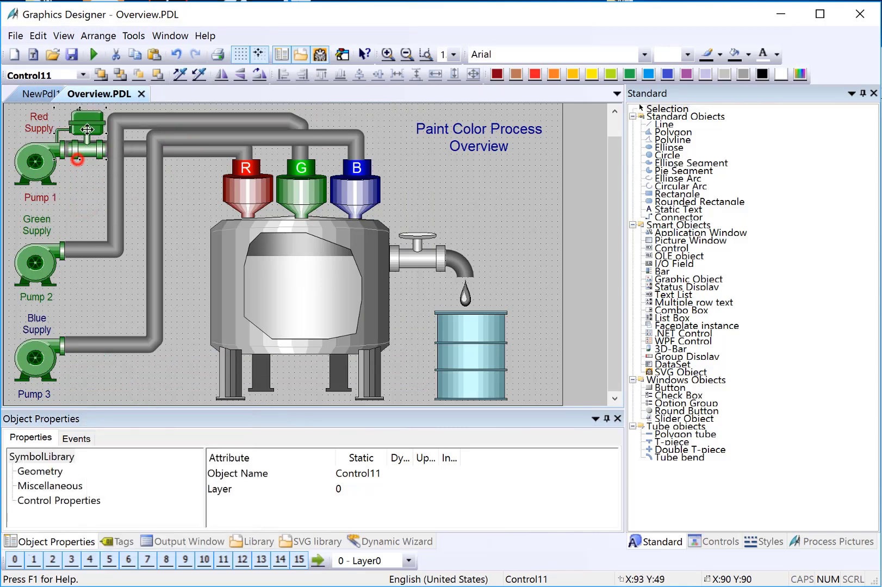
right_click(78, 159)
click(118, 168)
drag(93, 181, 84, 233)
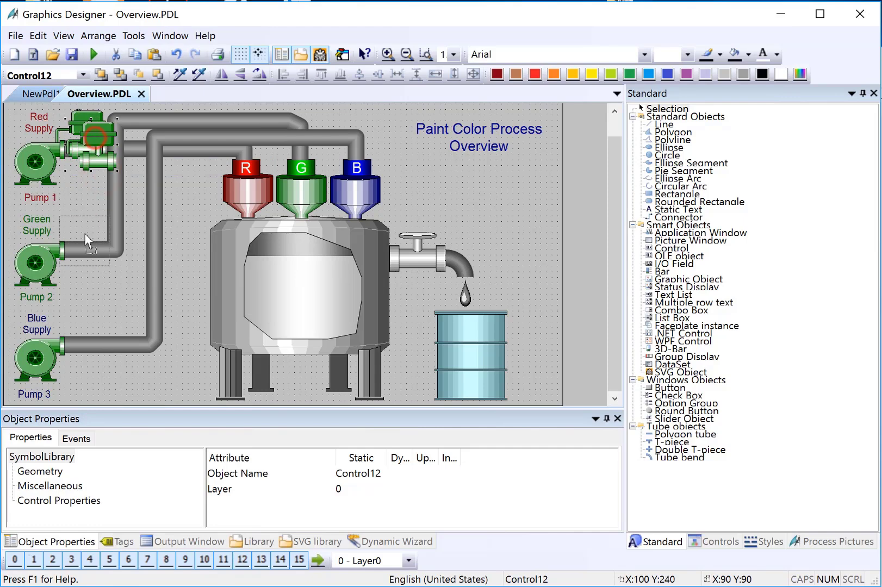
right_click(97, 226)
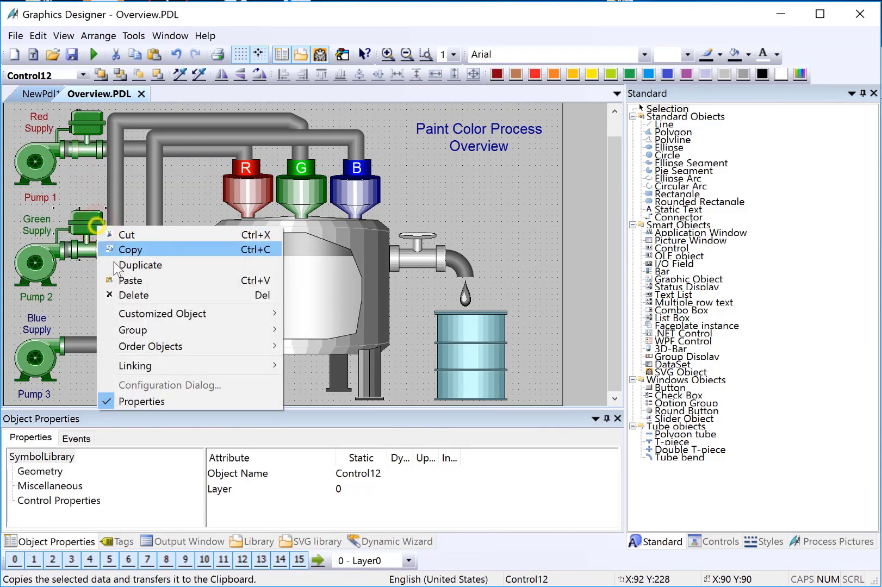
click(131, 280)
drag(103, 237, 86, 324)
Copy the Pump 1 label beside the red valve and rename it Valve 1.
click(67, 404)
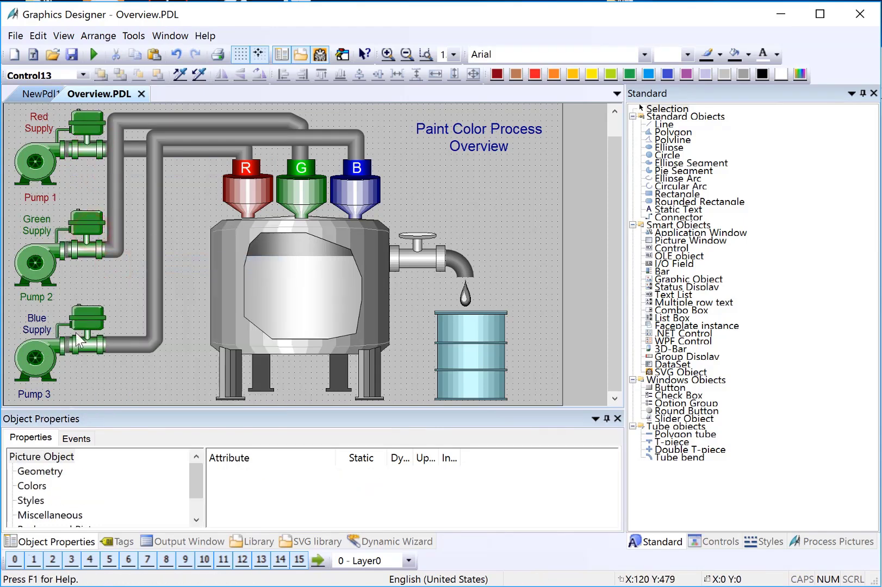
click(35, 198)
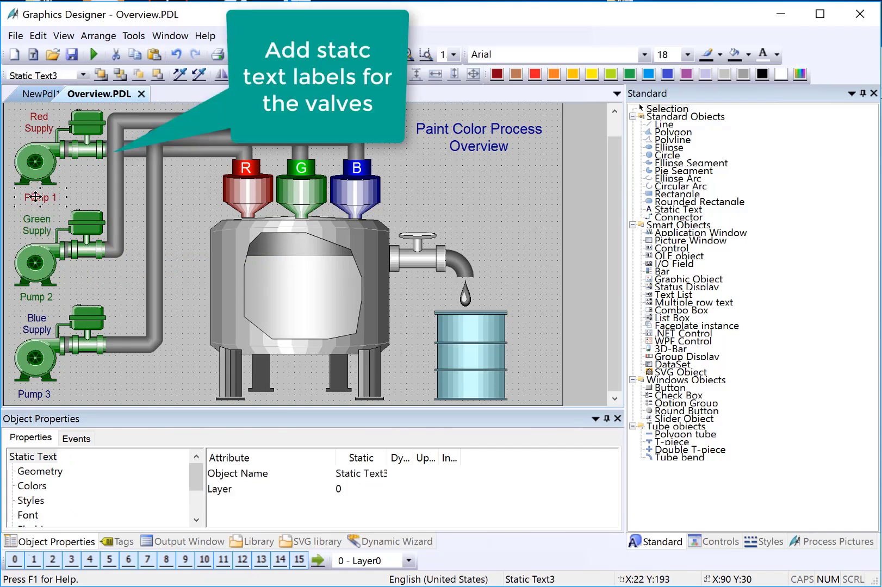
right_click(35, 197)
click(68, 233)
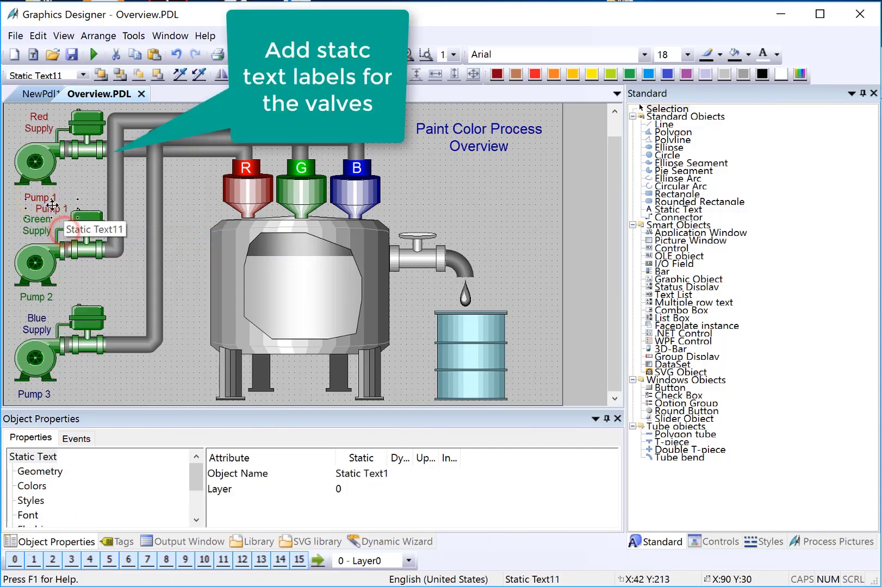
drag(52, 210, 86, 169)
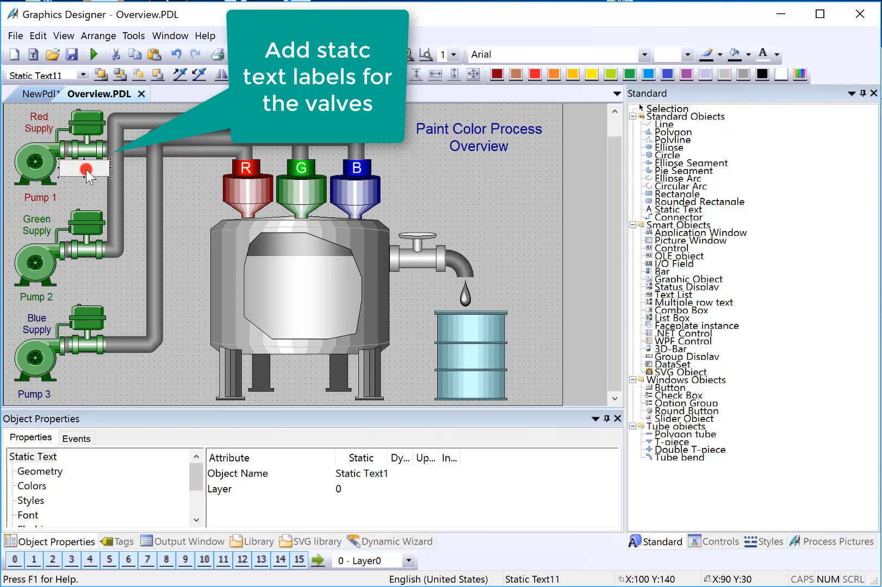
double_click(80, 167)
text(Valve)
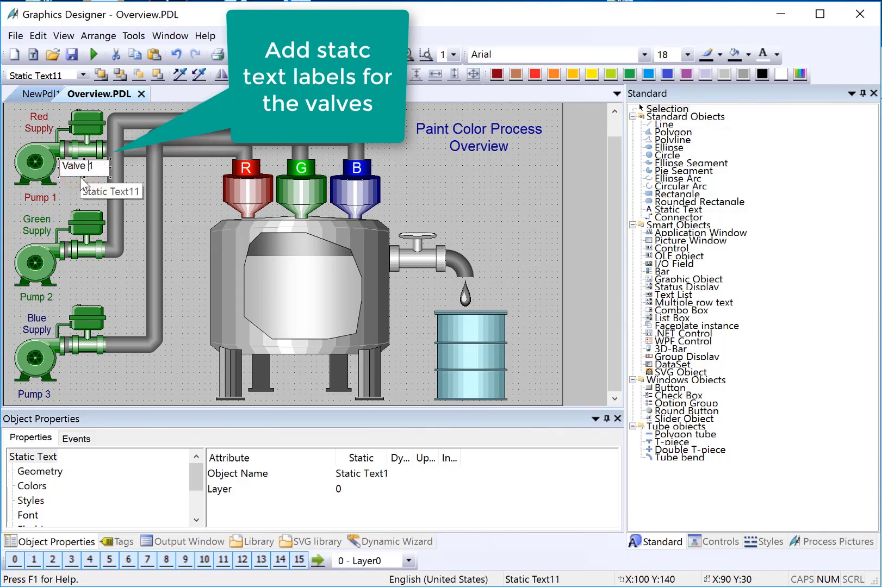
click(79, 176)
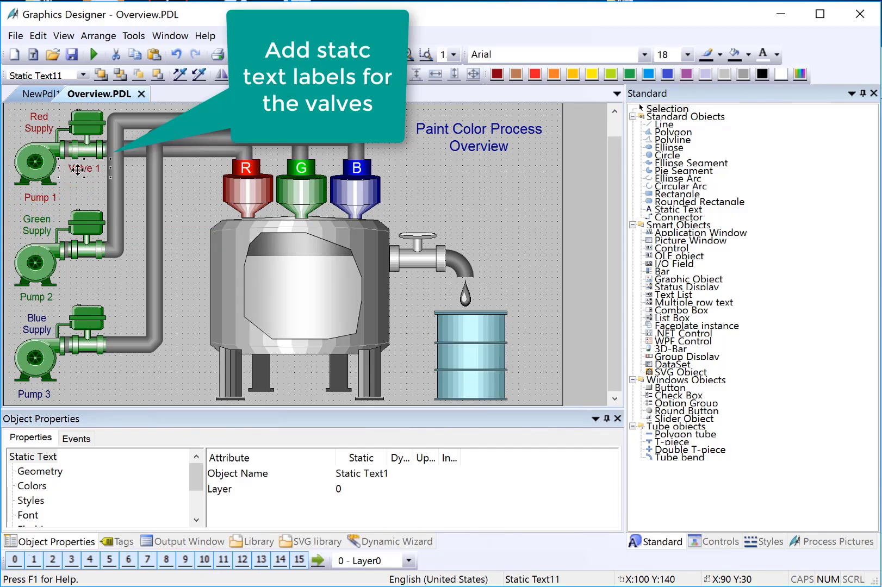
Duplicate the label beside the green supply valve as Valve 2.
right_click(76, 169)
click(117, 208)
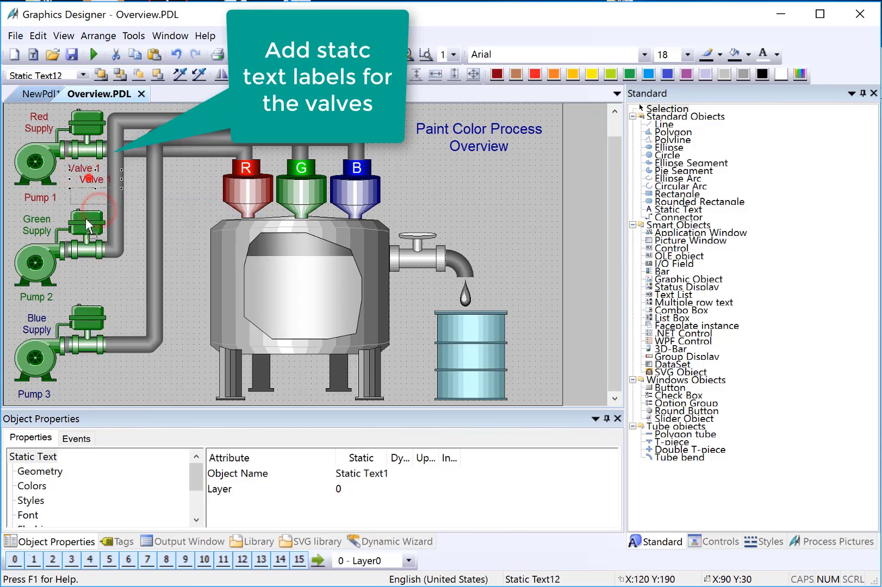
drag(82, 277, 83, 276)
double_click(86, 272)
text(Valve 2)
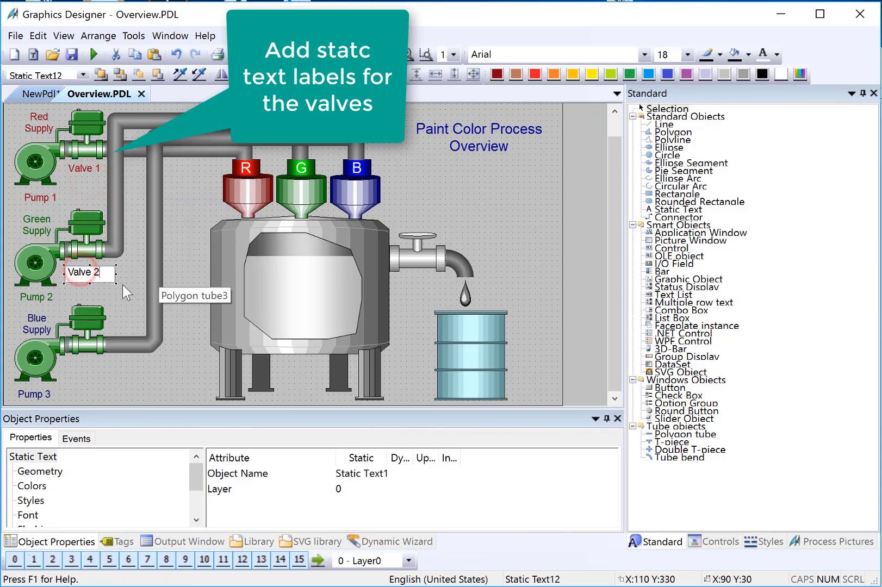
click(116, 307)
Duplicate the label beside the blue supply valve as Valve 3.
right_click(93, 276)
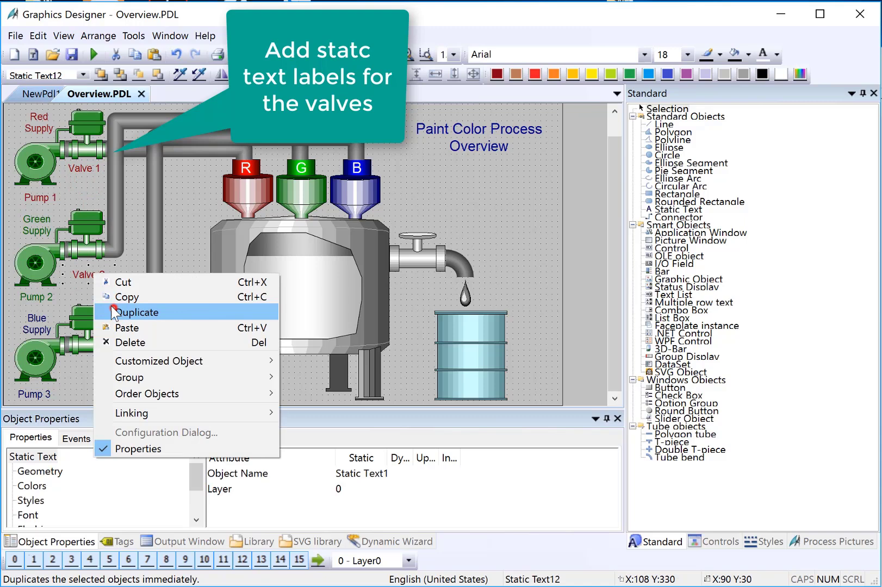
click(118, 310)
drag(100, 283, 94, 366)
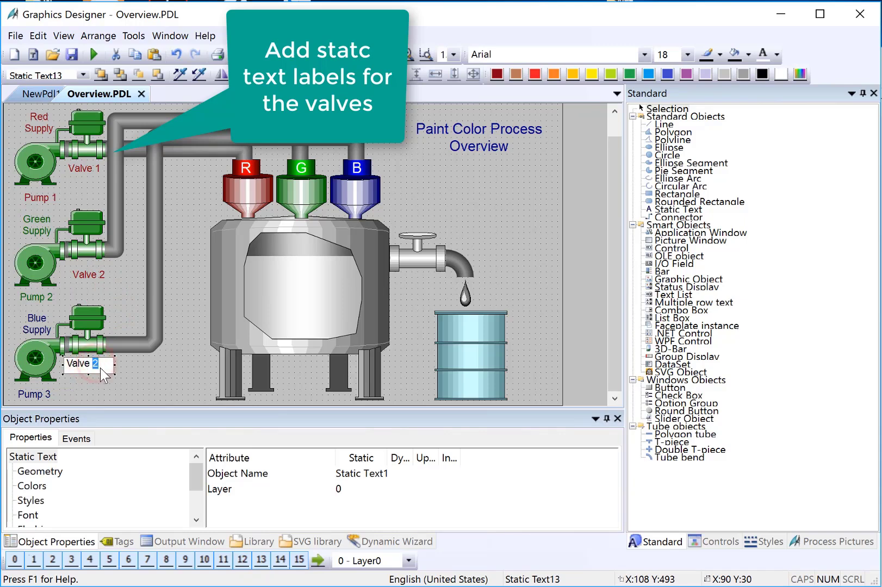
click(135, 384)
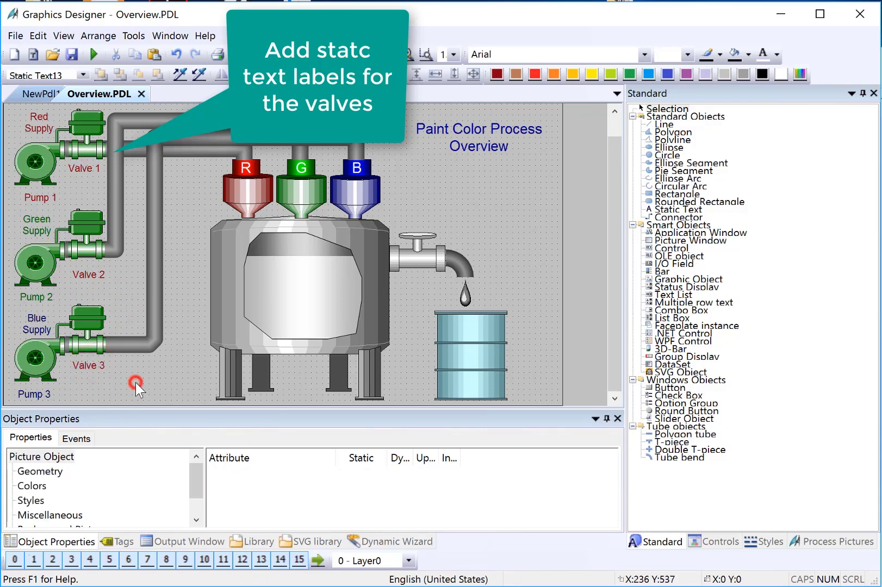
click(85, 171)
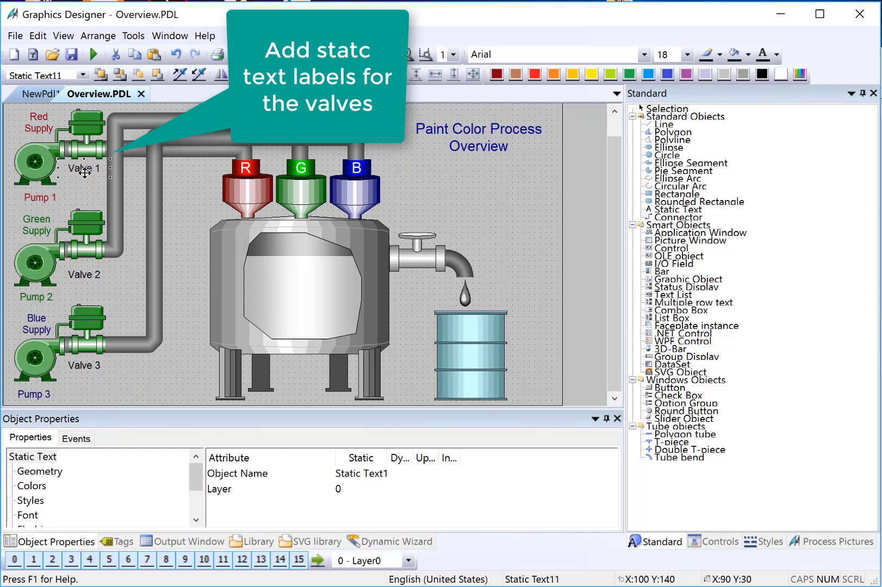
Make the Valve 1 text dark red and the Valve 2 text dark green.
click(777, 55)
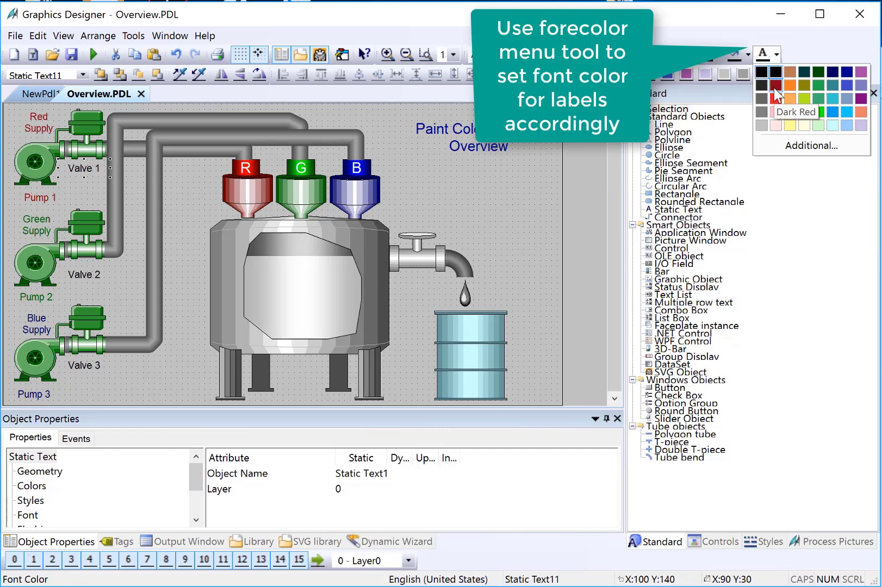
click(774, 88)
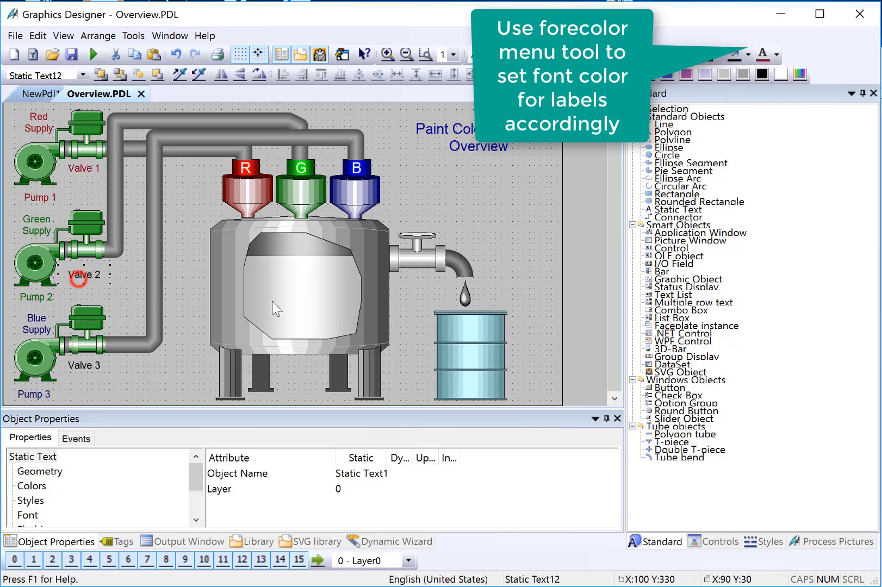
click(777, 55)
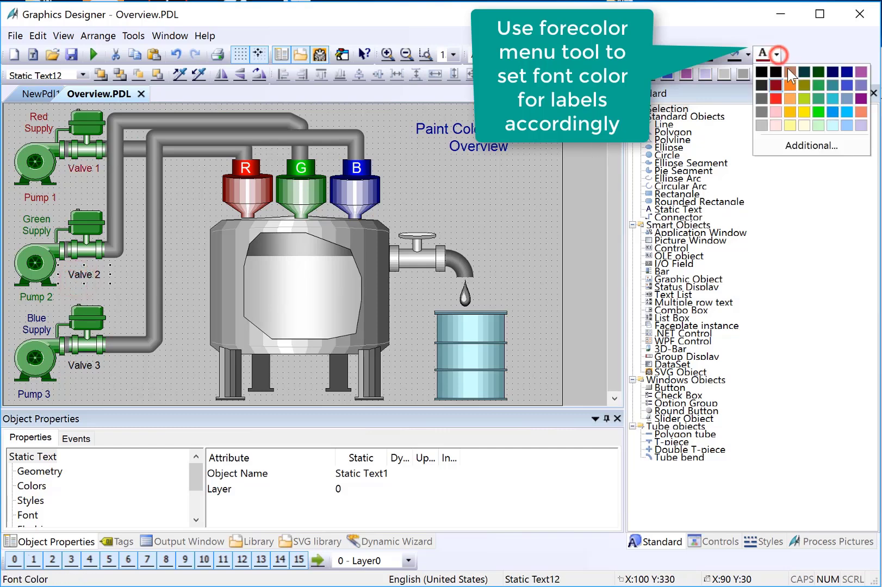
click(810, 144)
click(316, 211)
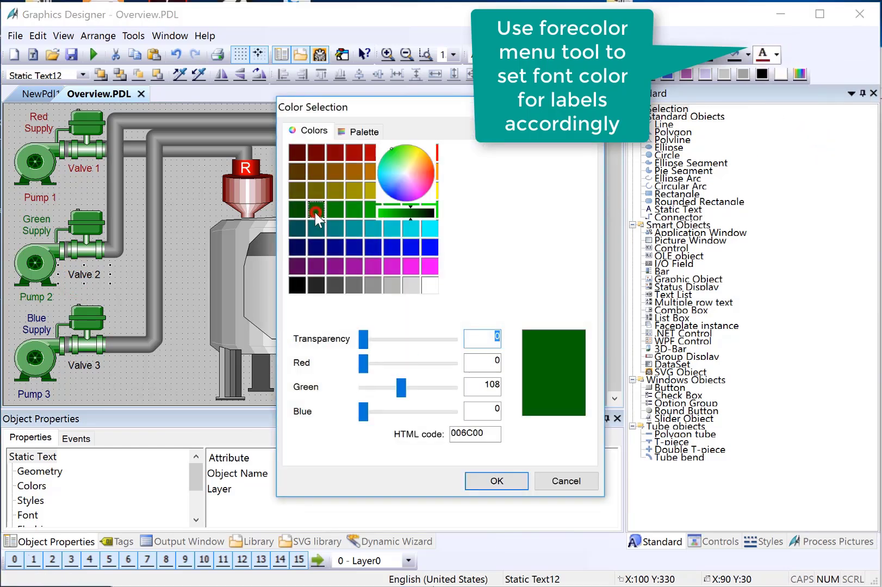
click(496, 482)
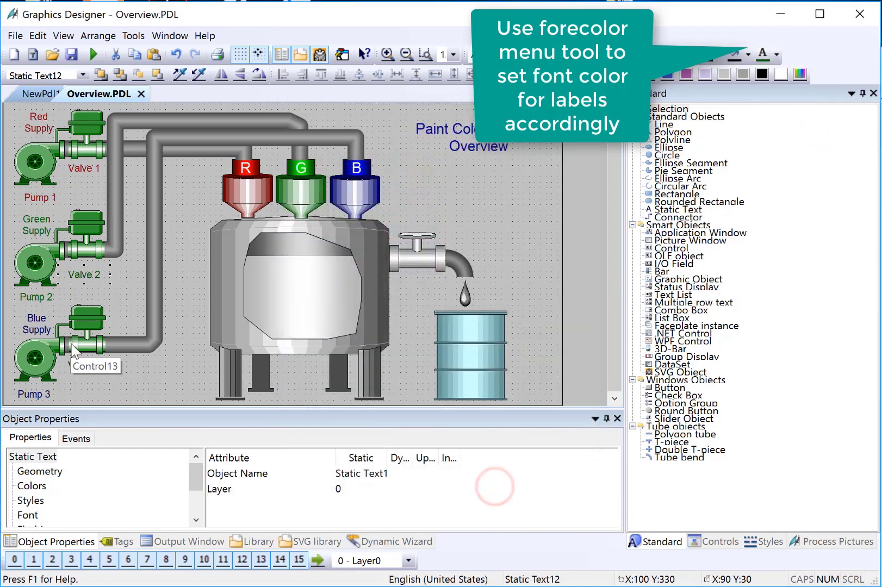
Make the Valve 3 label text blue.
click(76, 366)
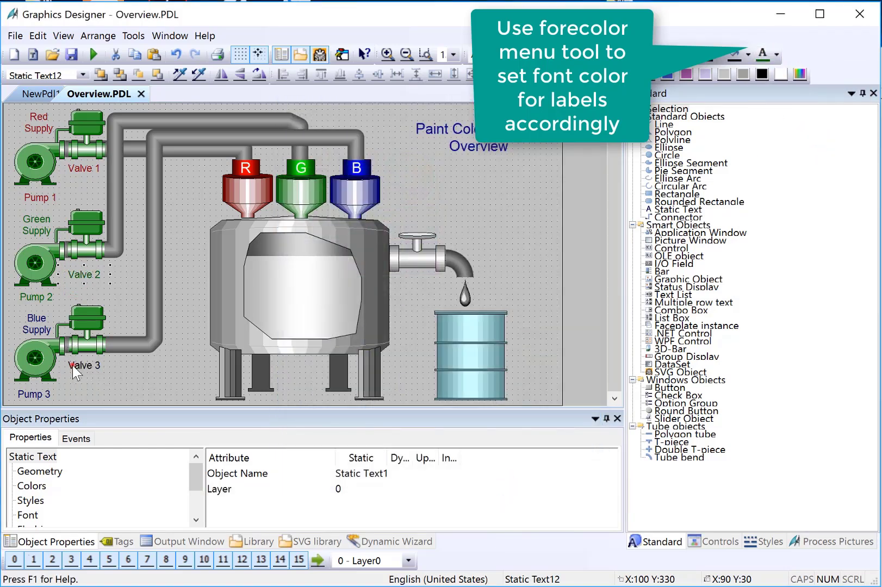
click(776, 55)
click(847, 73)
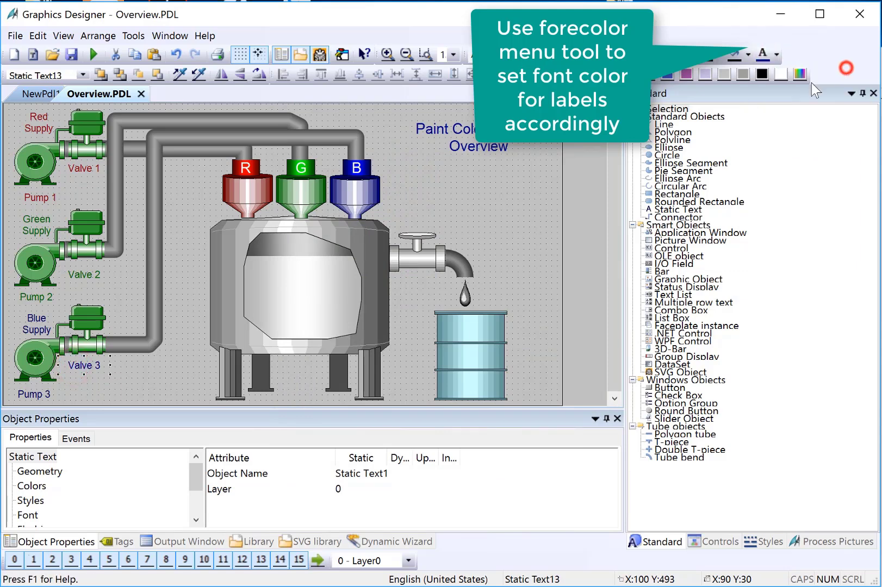
click(122, 282)
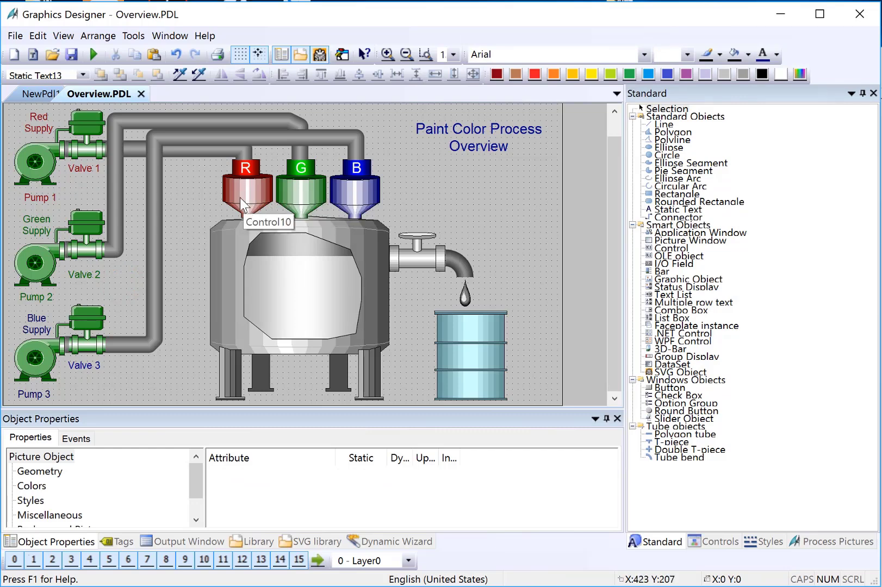
Drag Blue.COLOR_STRENGTH from the structure instances tree beside the B hopper.
click(122, 542)
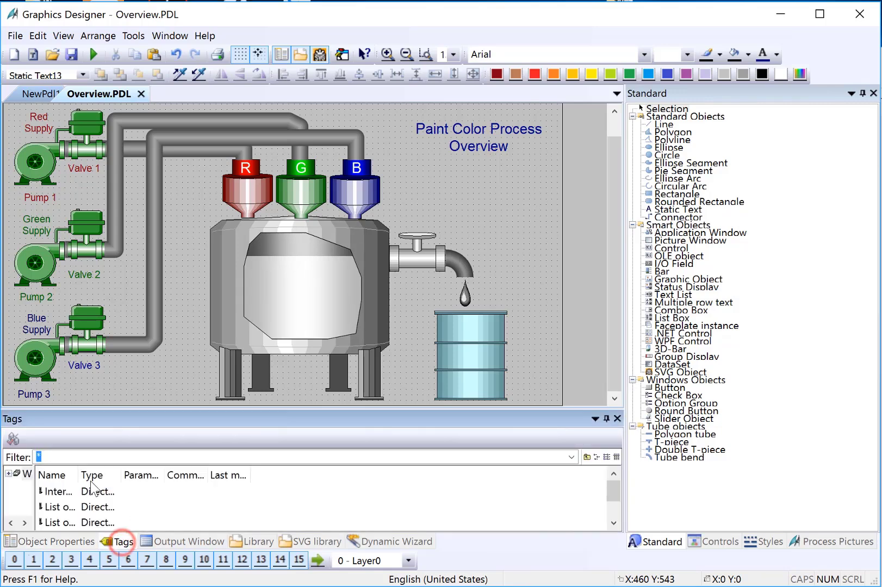
drag(113, 467, 160, 468)
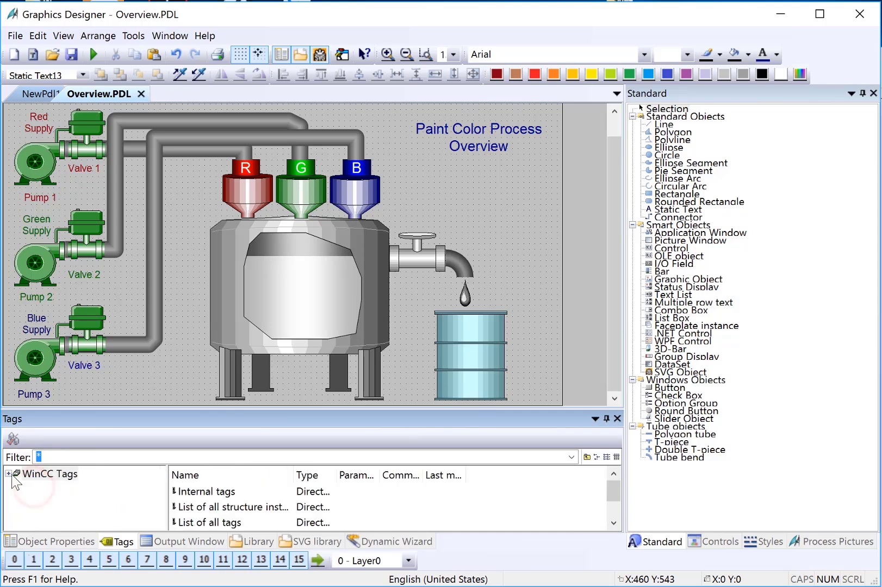
click(9, 474)
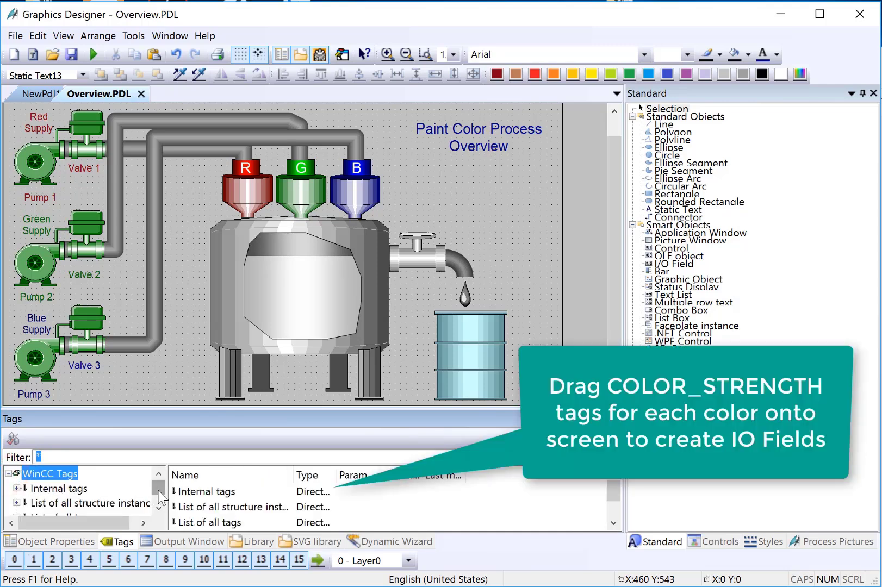
click(157, 494)
double_click(127, 475)
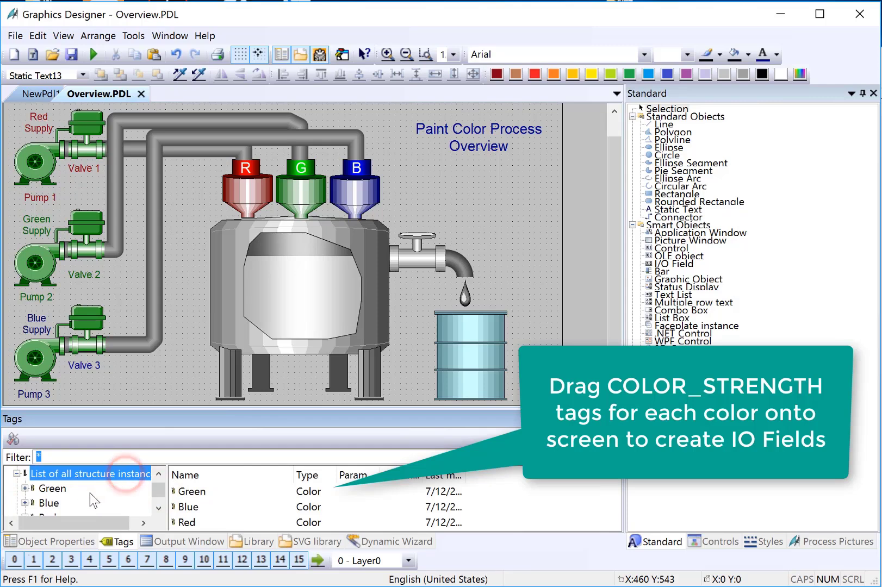
click(160, 512)
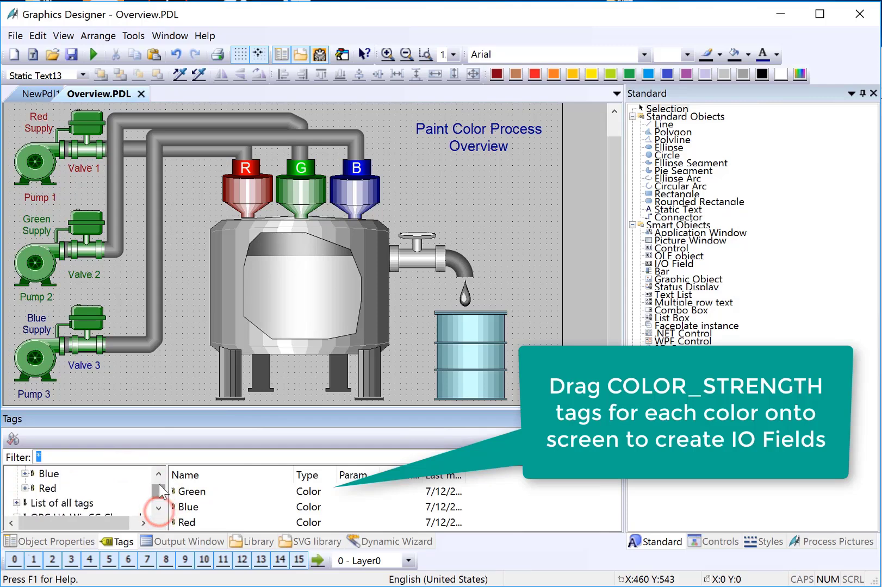
scroll(138, 496, up, 1)
click(48, 488)
drag(227, 491, 307, 379)
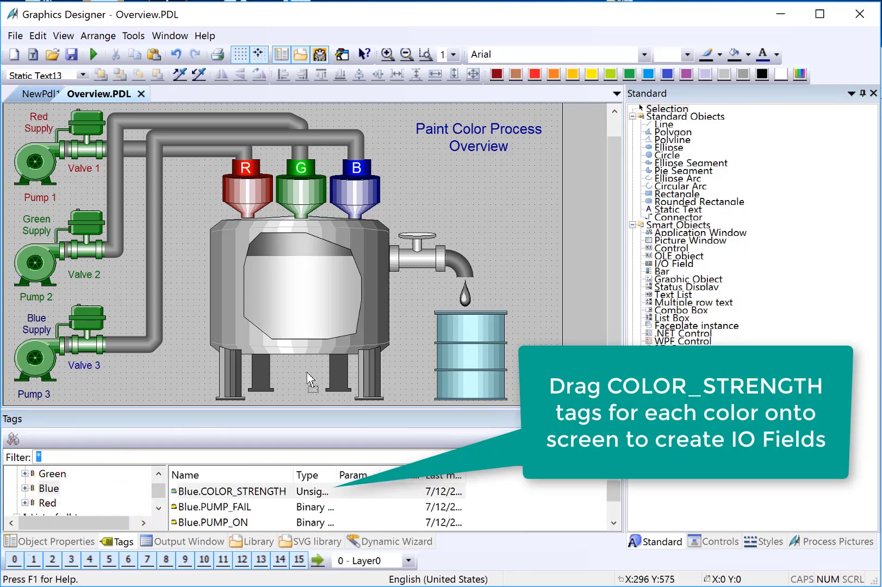
drag(401, 196, 403, 184)
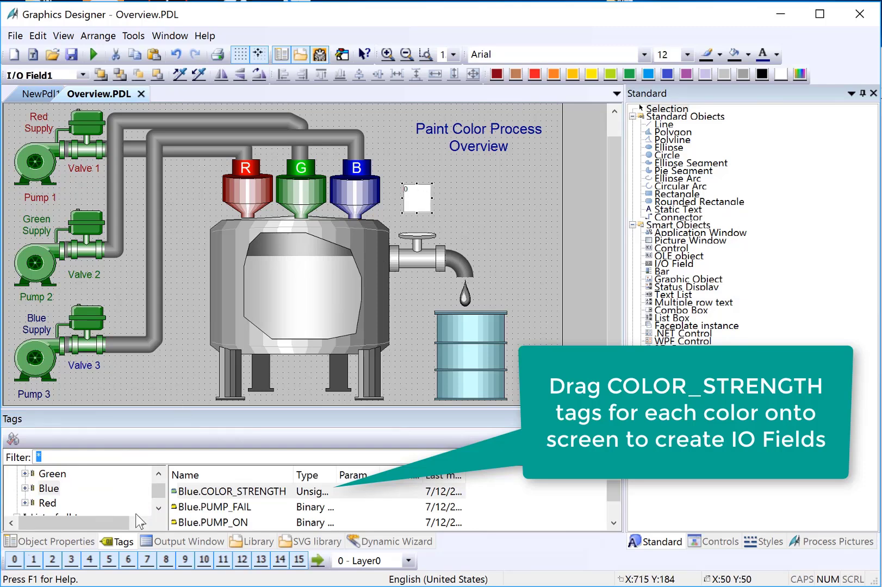
Center the I/O field's text horizontally and vertically with font size 26.
click(49, 541)
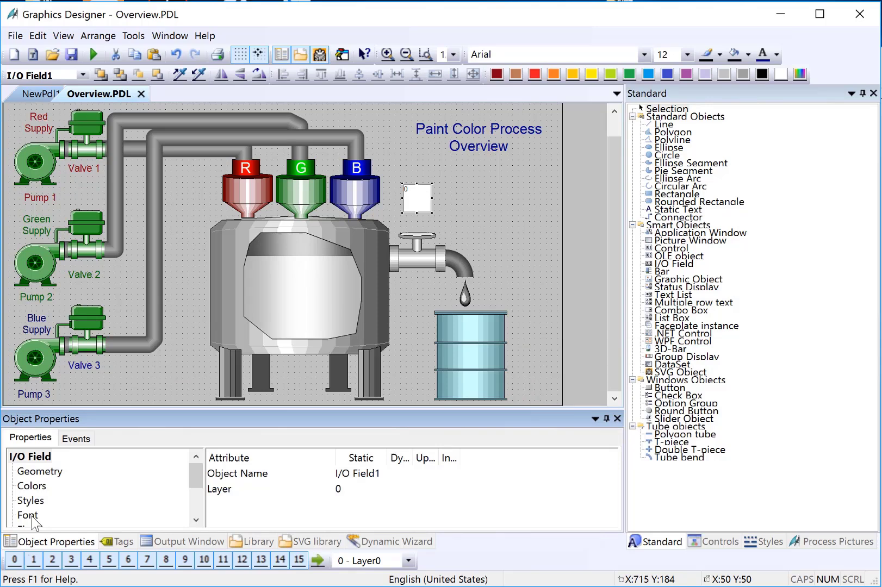
click(27, 515)
double_click(228, 490)
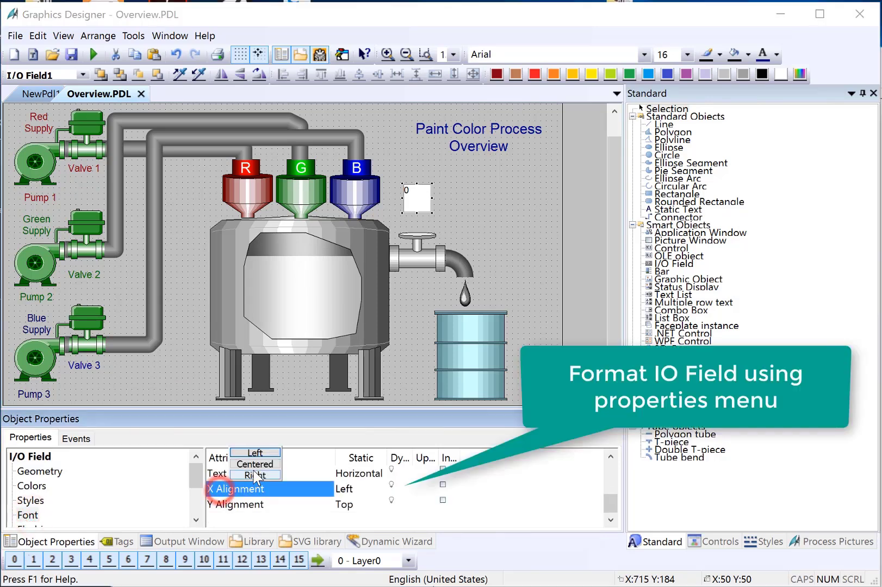
click(255, 464)
double_click(230, 505)
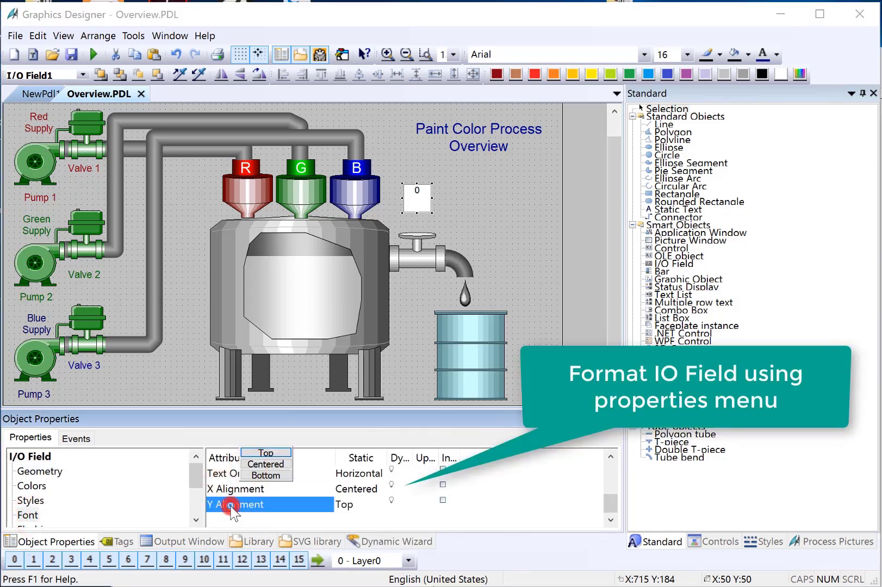
click(260, 464)
double_click(219, 489)
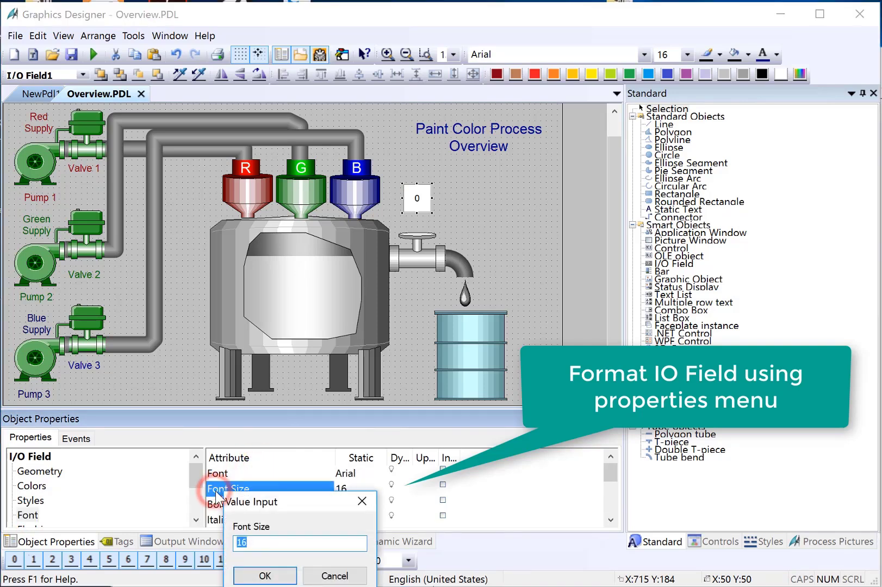
text(26)
key(Return)
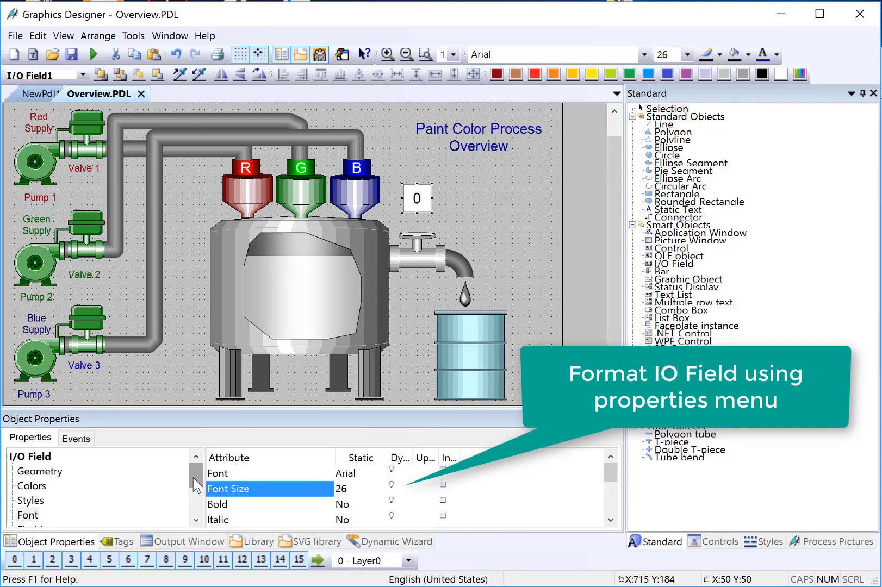
Give the I/O field a transparent fill and no border.
click(30, 501)
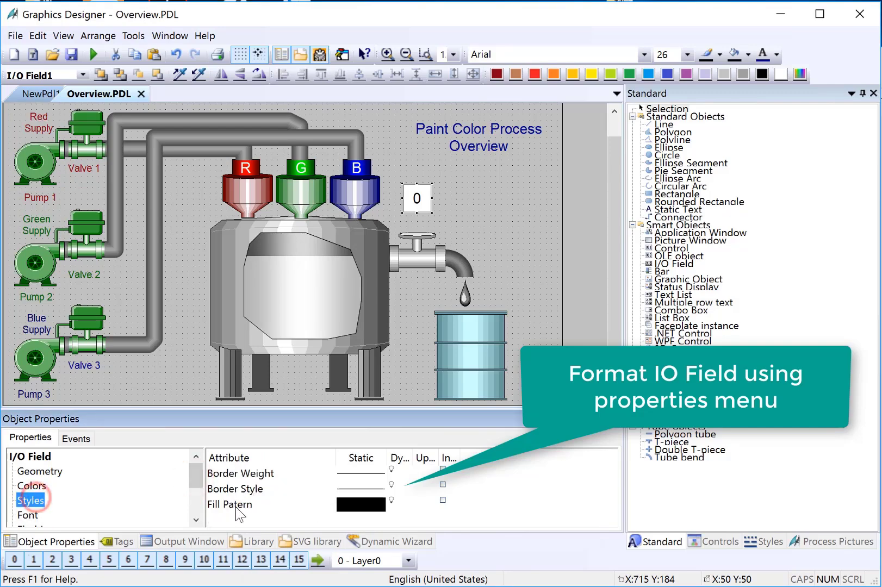
click(236, 505)
double_click(236, 504)
click(305, 338)
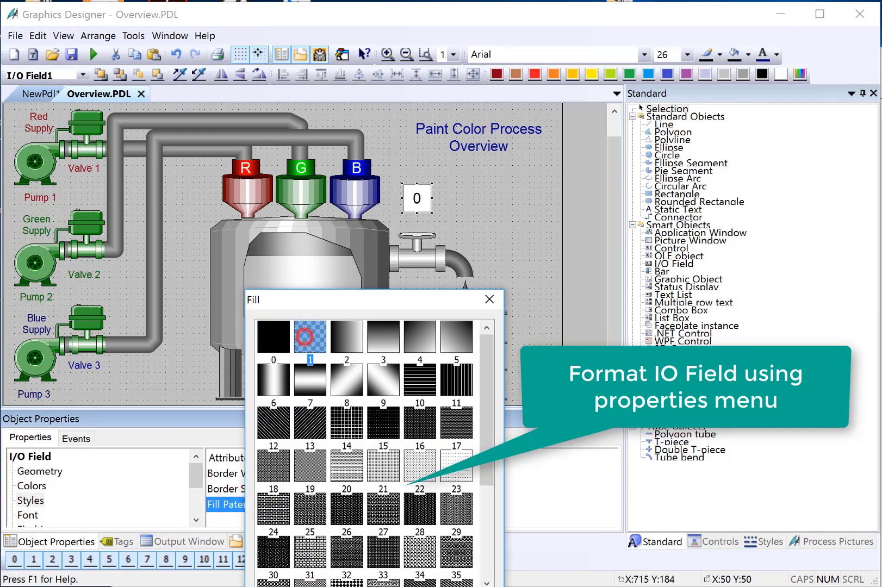
double_click(240, 473)
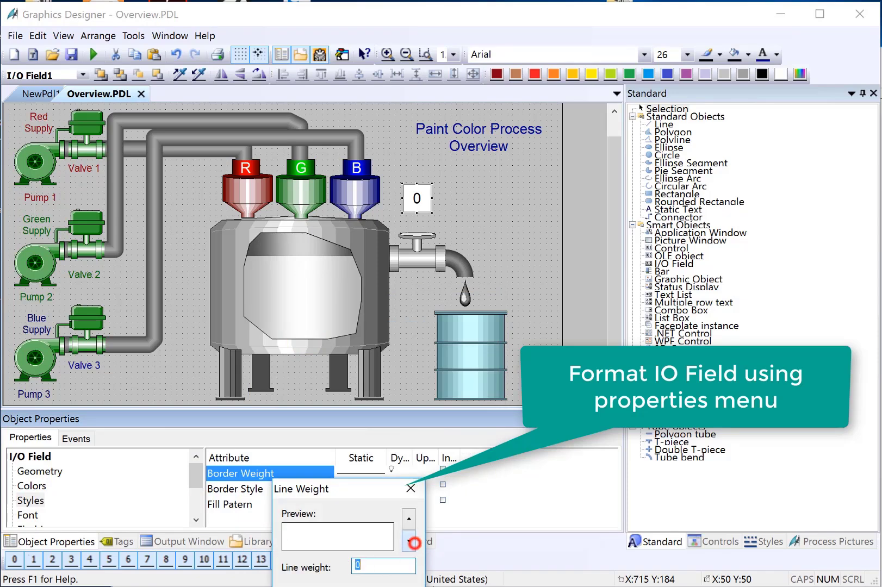
scroll(123, 524, down, 1)
scroll(123, 523, down, 1)
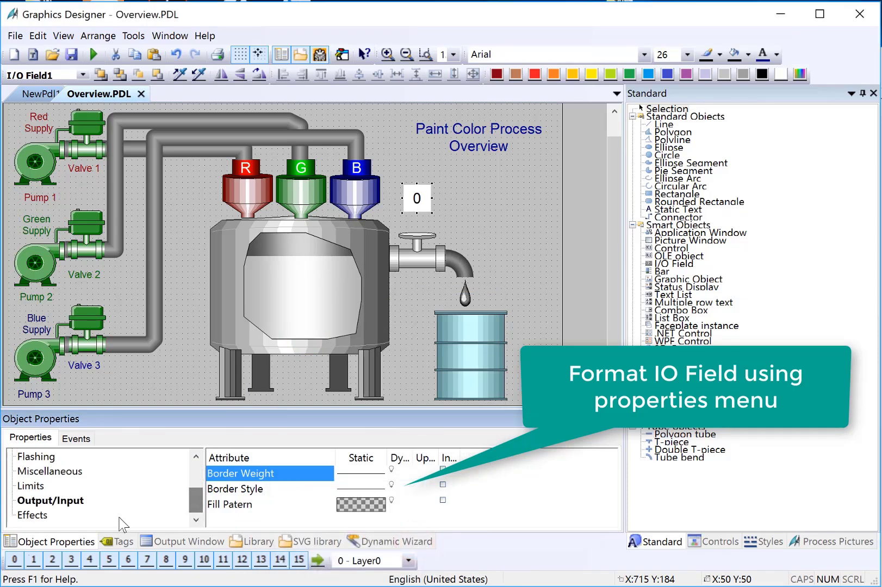
Turn off the global colour scheme and set the field's font colour to white.
click(38, 515)
click(251, 505)
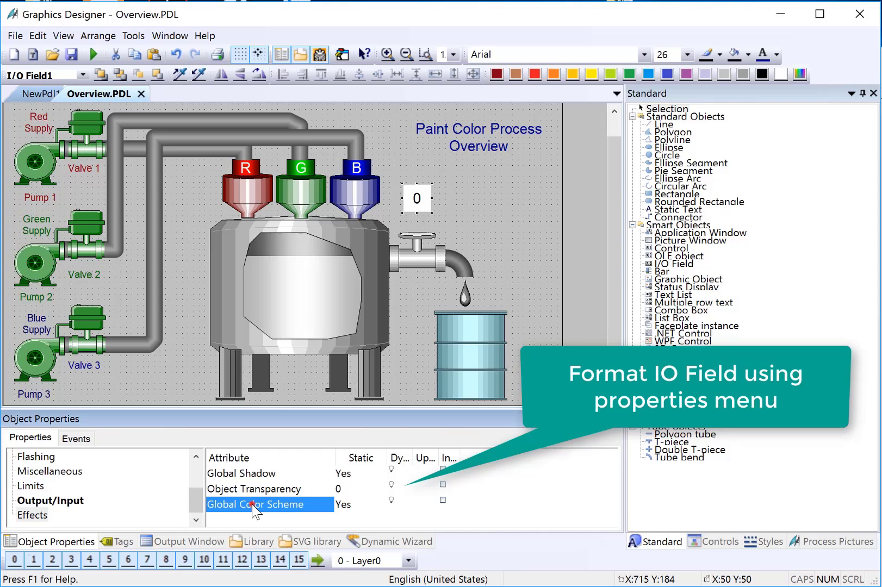
double_click(251, 504)
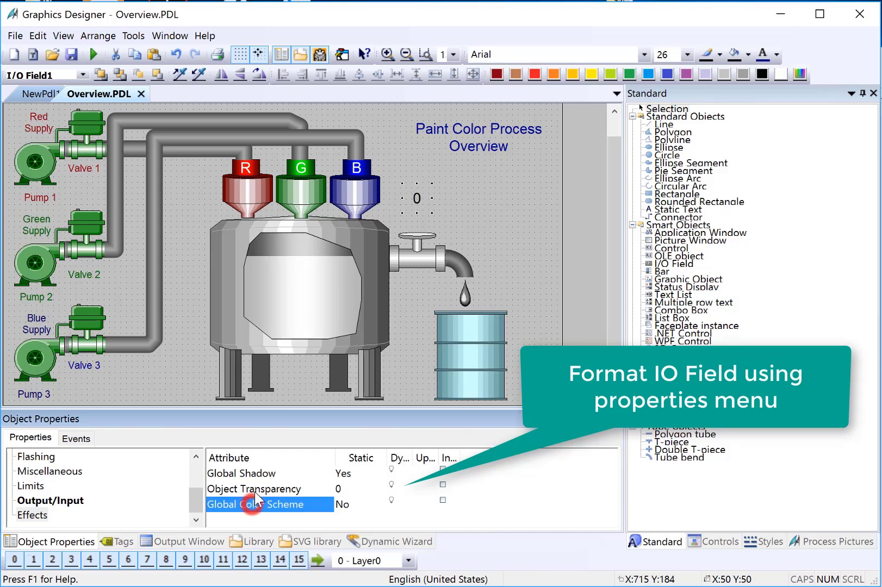
click(776, 55)
click(806, 145)
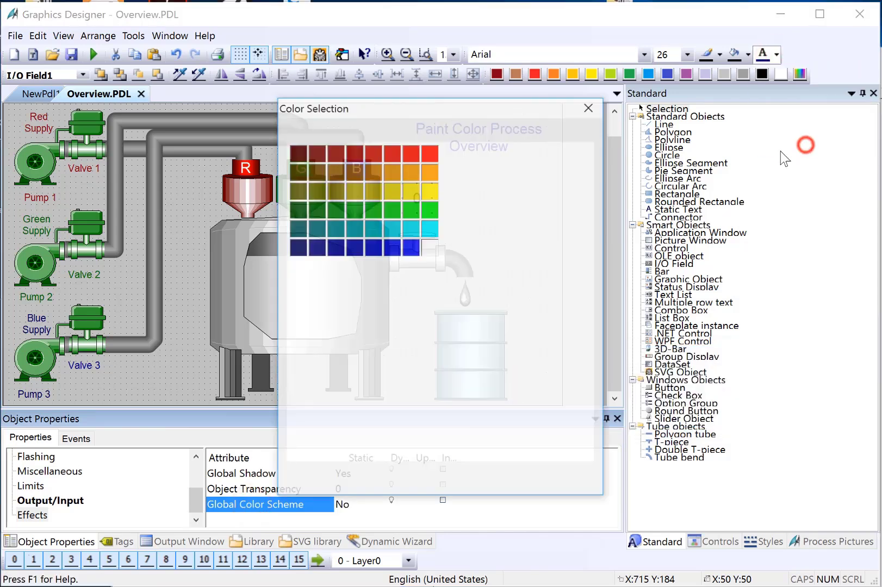
click(433, 287)
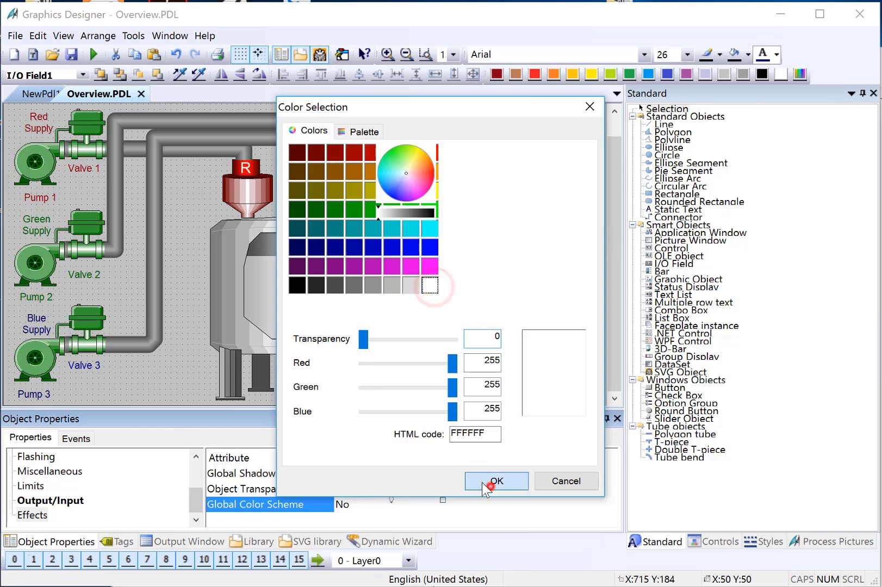
click(494, 481)
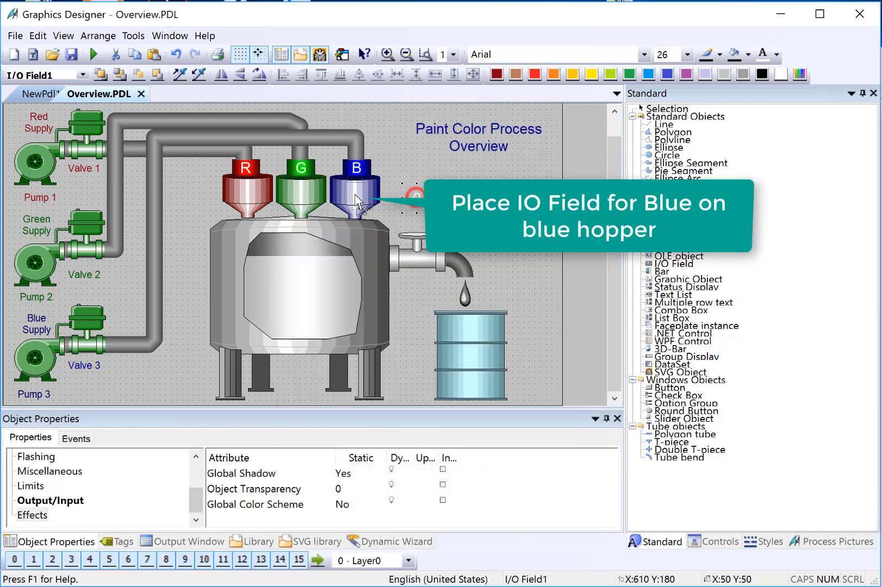
Move the I/O field onto the blue hopper and center it there.
drag(334, 177, 378, 207)
key(Right)
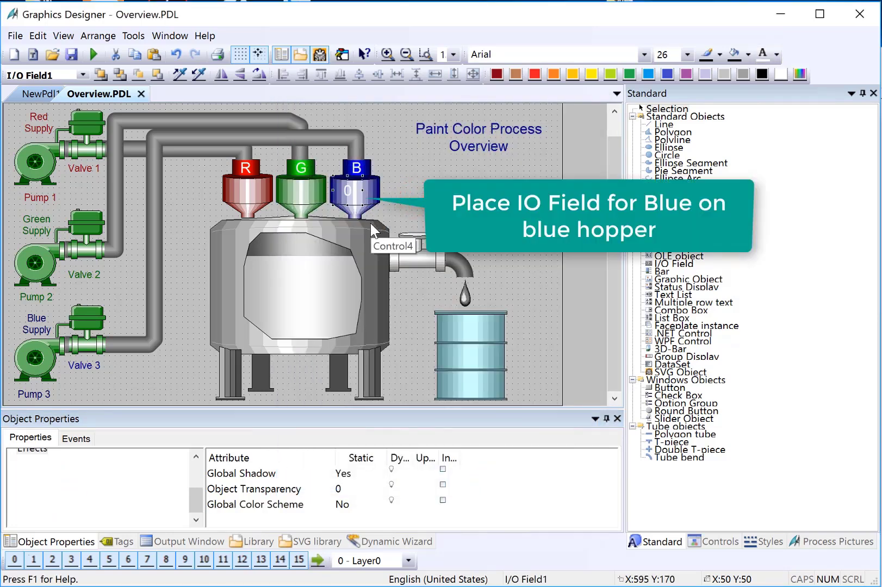
key(Right)
key(Right)
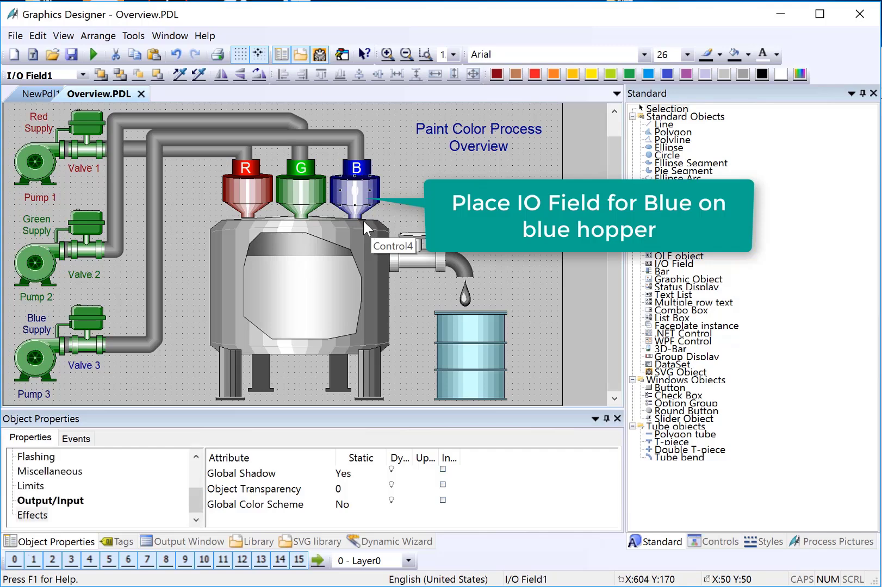
key(Left)
key(Down)
key(Down)
key(Down)
key(Left)
key(Left)
Make the field's text black and confirm its output tag Blue.COLOR_STRENGTH.
click(777, 55)
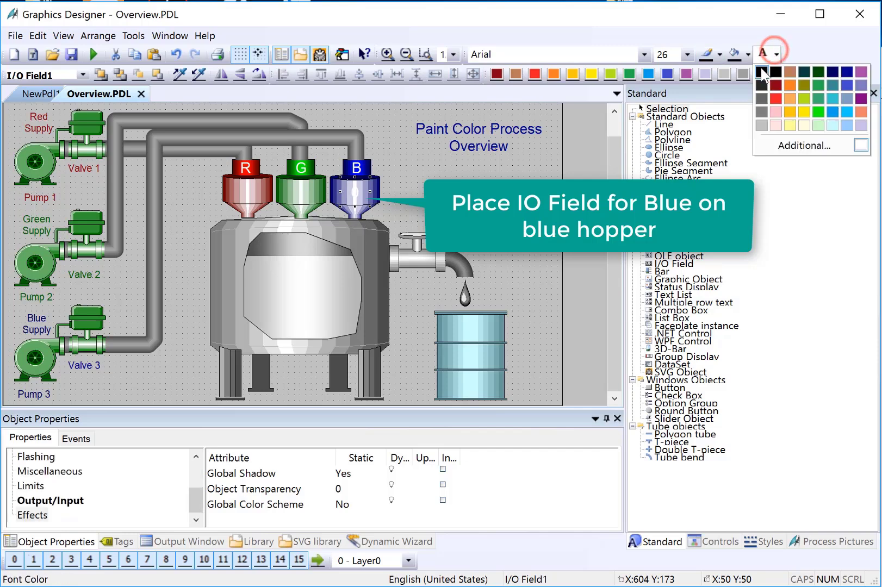
click(761, 71)
key(Right)
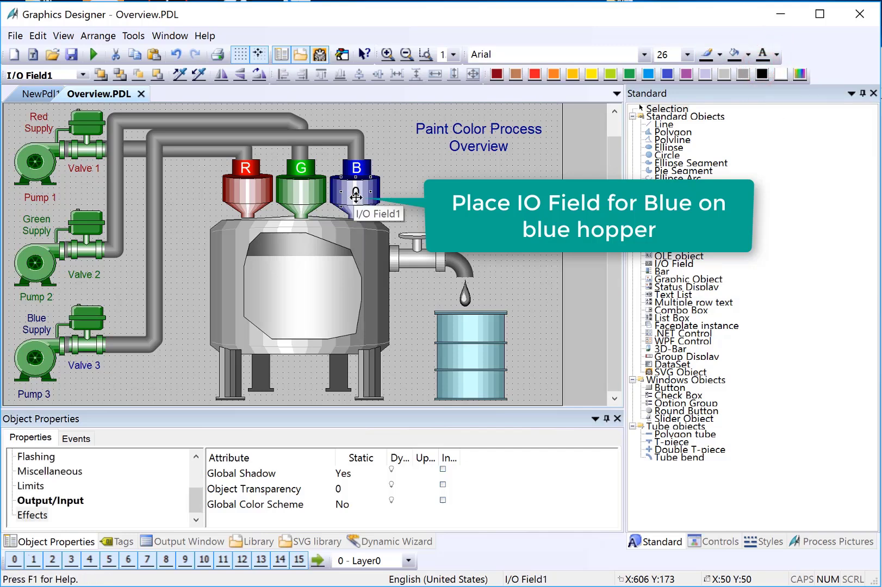
click(65, 502)
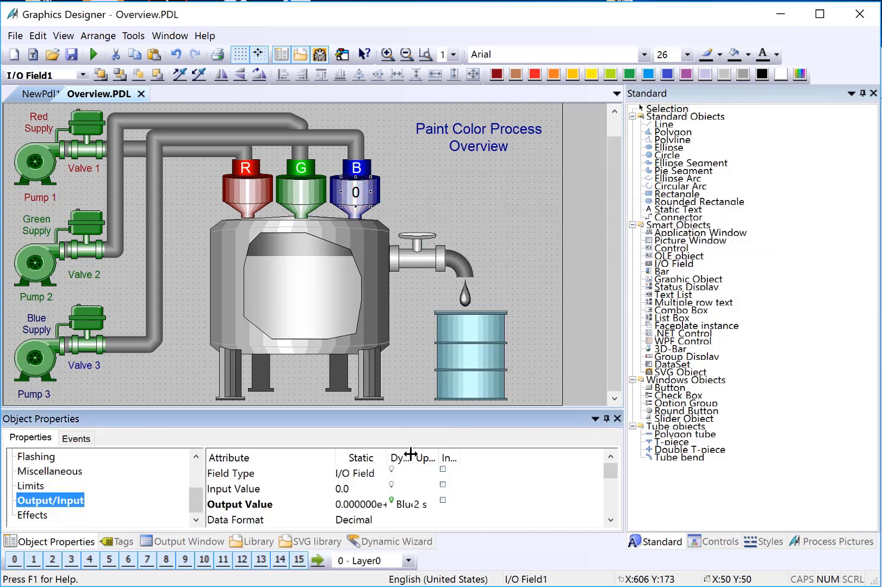
drag(410, 455, 536, 455)
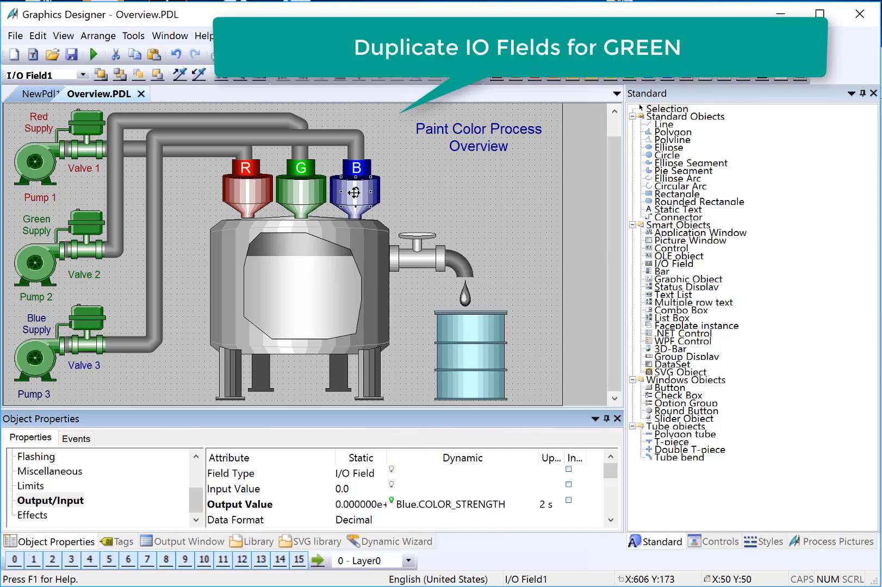
Duplicate the field onto the green hopper, linked to Green.COLOR_STRENGTH.
right_click(354, 192)
click(371, 233)
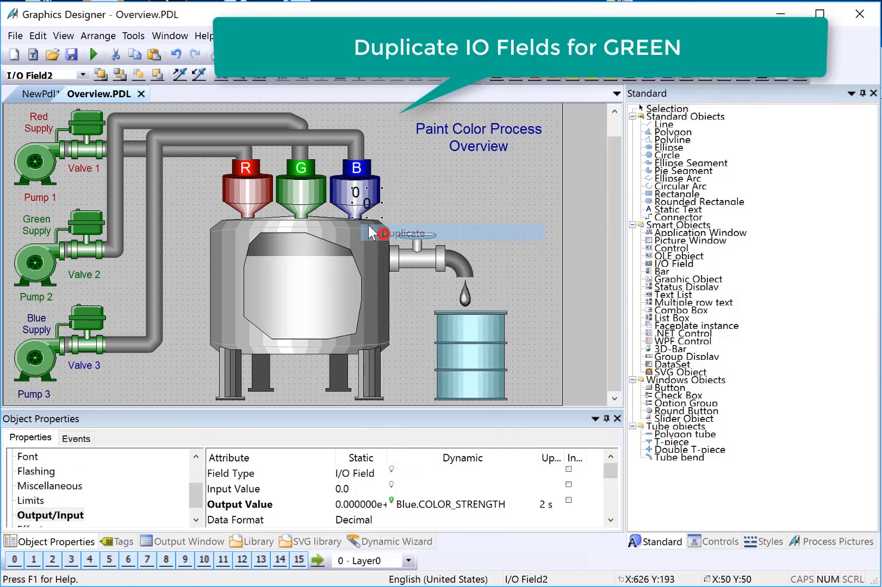
drag(365, 205, 301, 196)
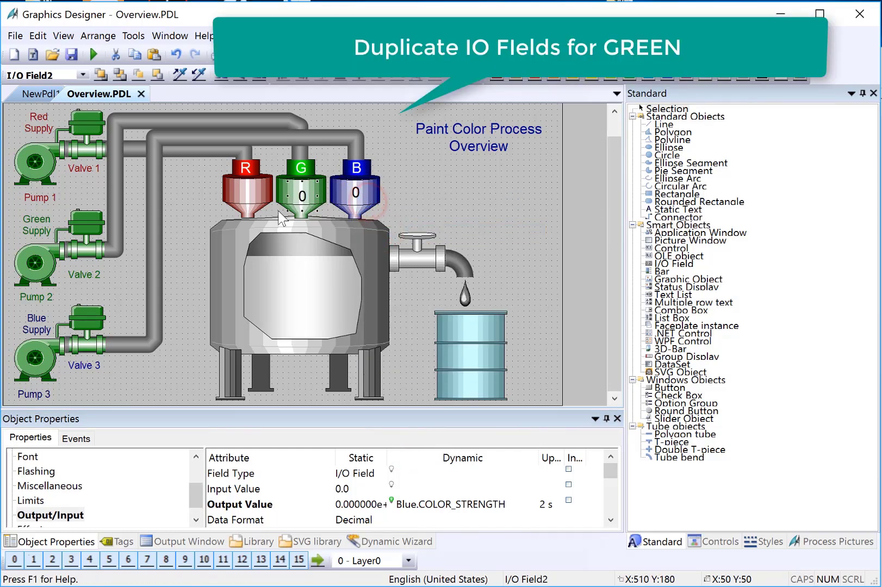
right_click(420, 512)
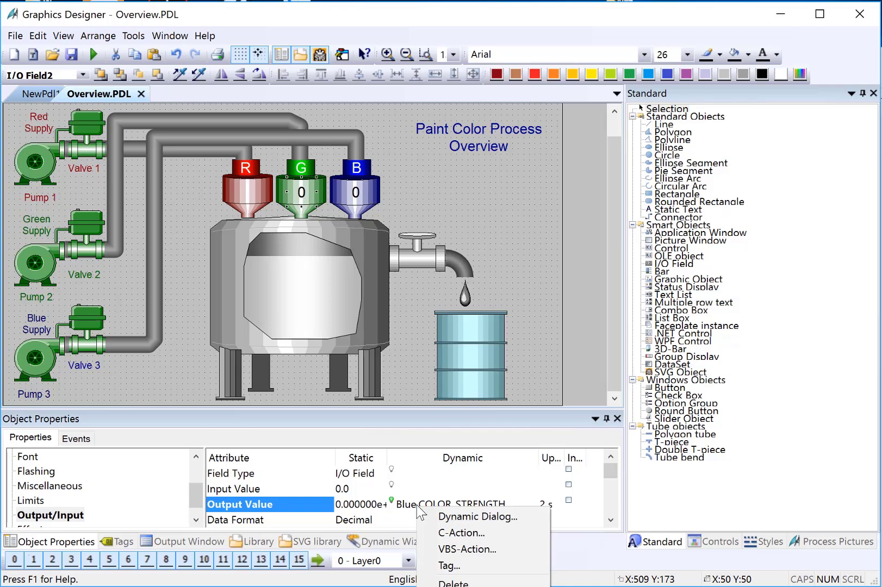
click(441, 565)
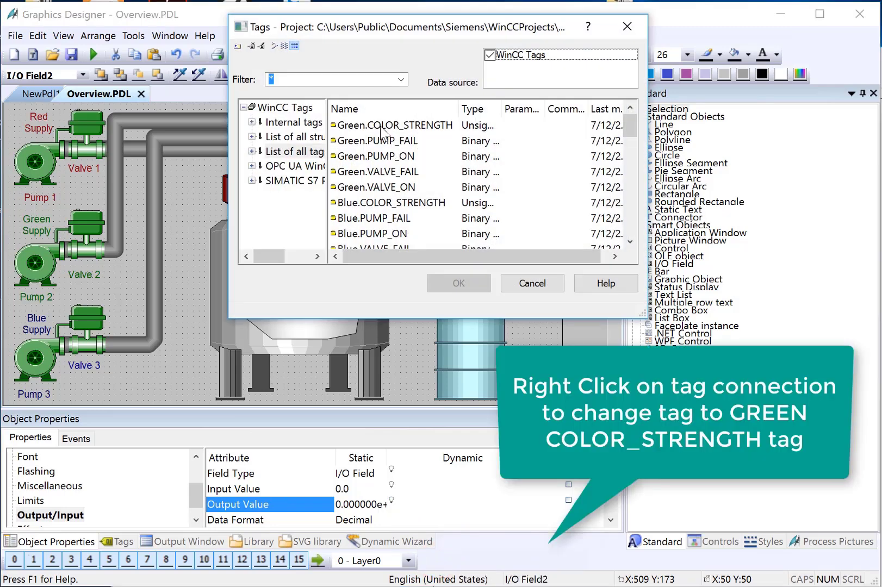
click(381, 131)
click(441, 283)
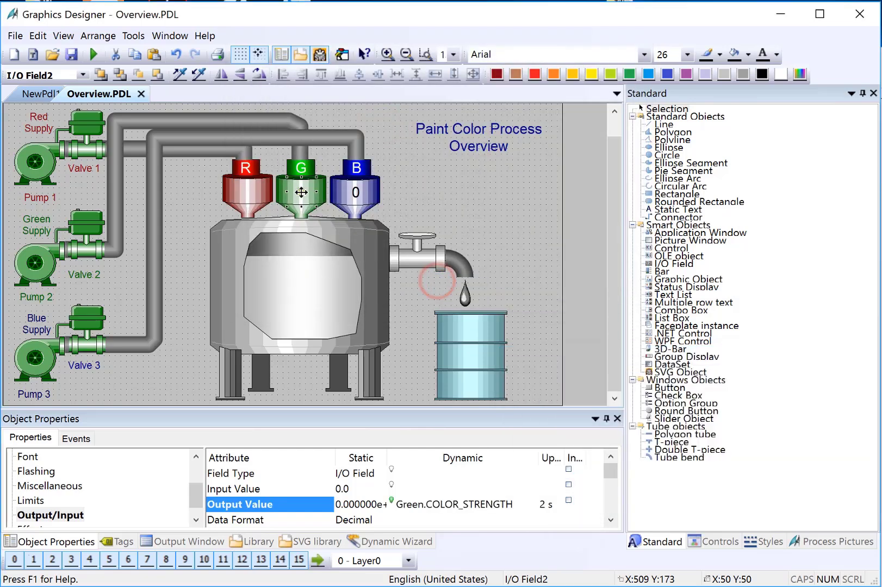
Duplicate the field onto the red hopper, linked to Red.COLOR_STRENGTH.
right_click(301, 192)
click(338, 230)
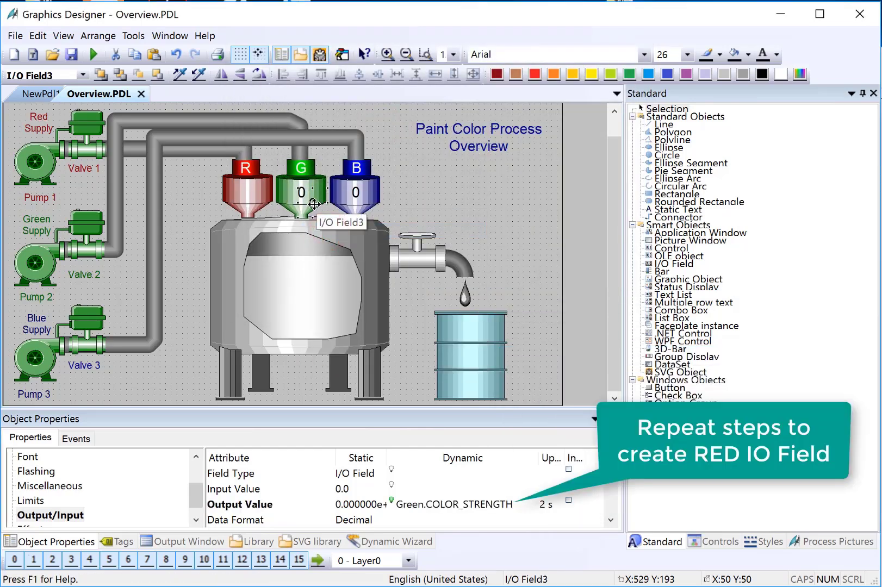
drag(314, 204, 260, 205)
right_click(448, 505)
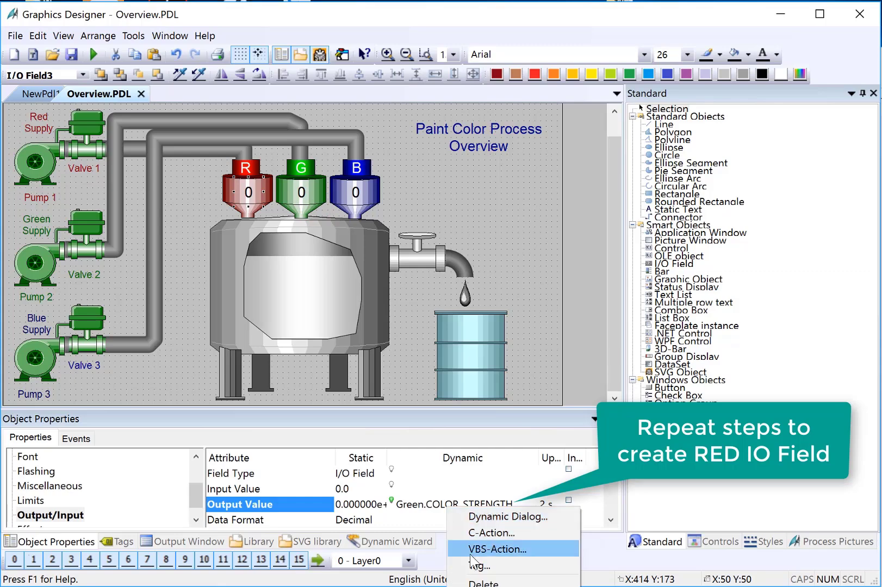
click(481, 565)
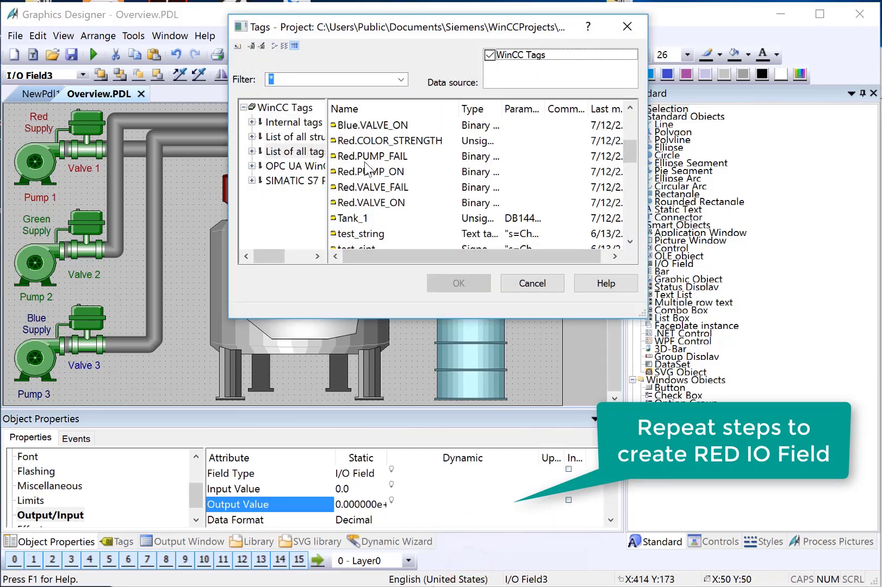
click(354, 140)
click(459, 283)
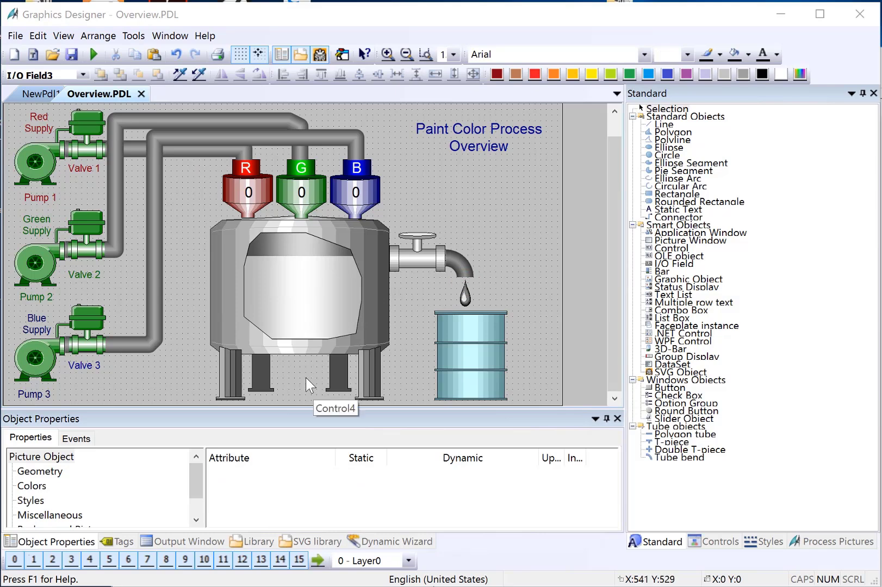
Duplicate the Pump 1 label and move the copy below the mixing tank.
click(30, 194)
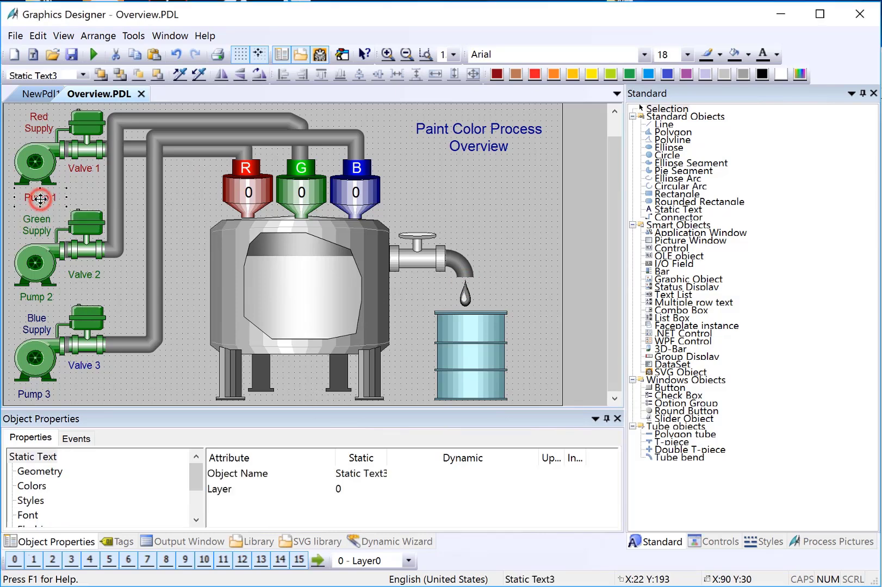
right_click(40, 199)
click(67, 238)
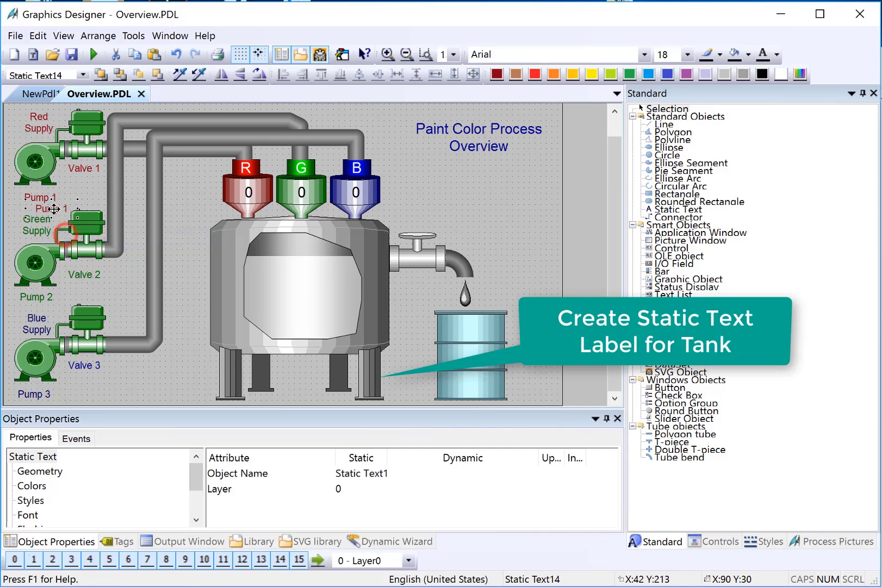
drag(54, 207, 279, 410)
Change the copied label's text to 'Mix Tank 1' and adjust its font size.
double_click(295, 386)
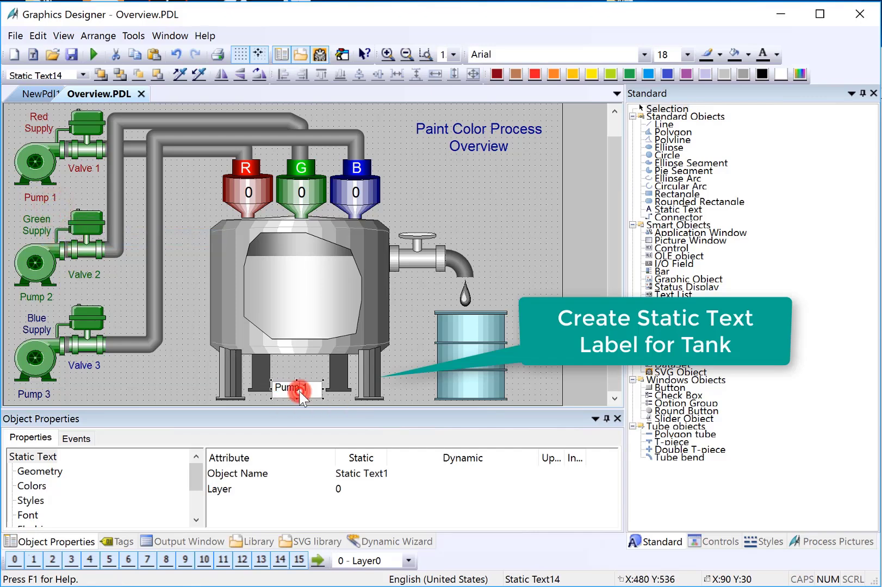
key(BackSpace)
text(Mix)
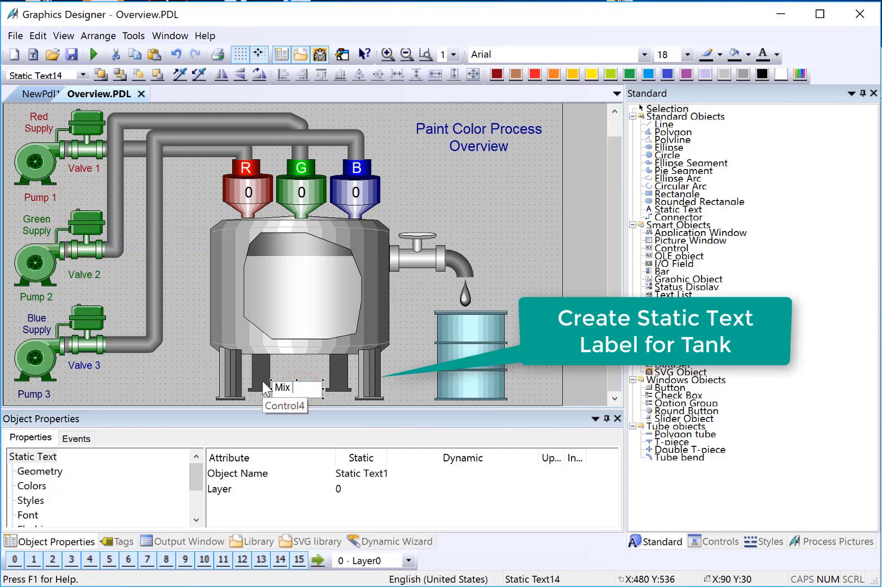
text(Tank 1)
key(Return)
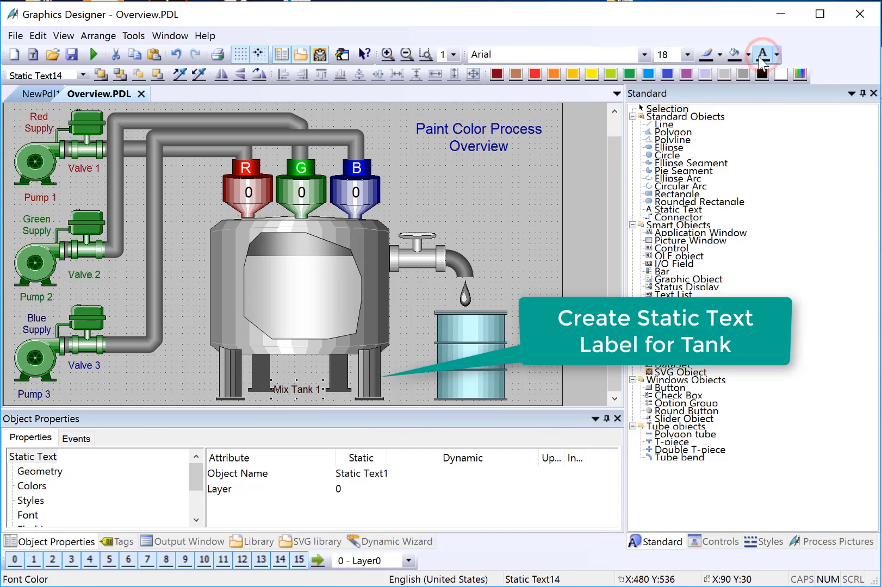
click(687, 55)
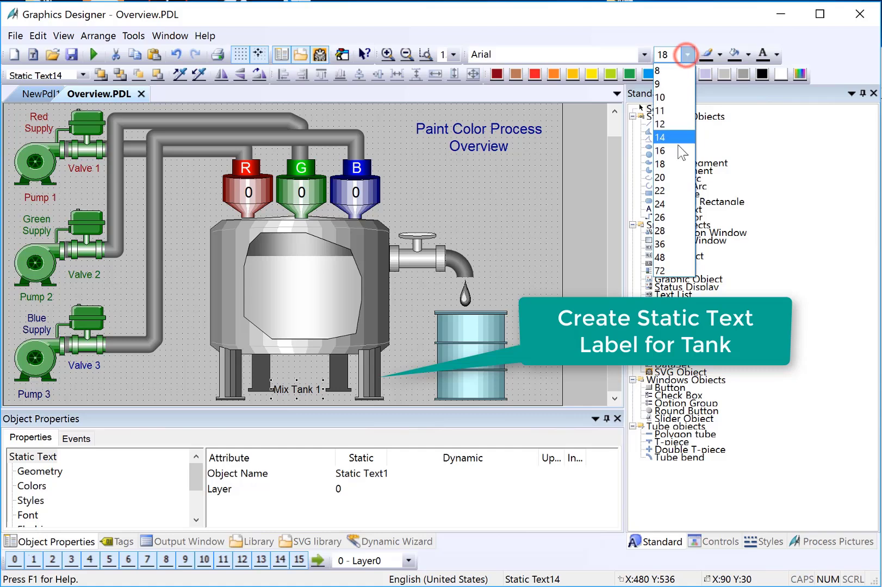
click(666, 178)
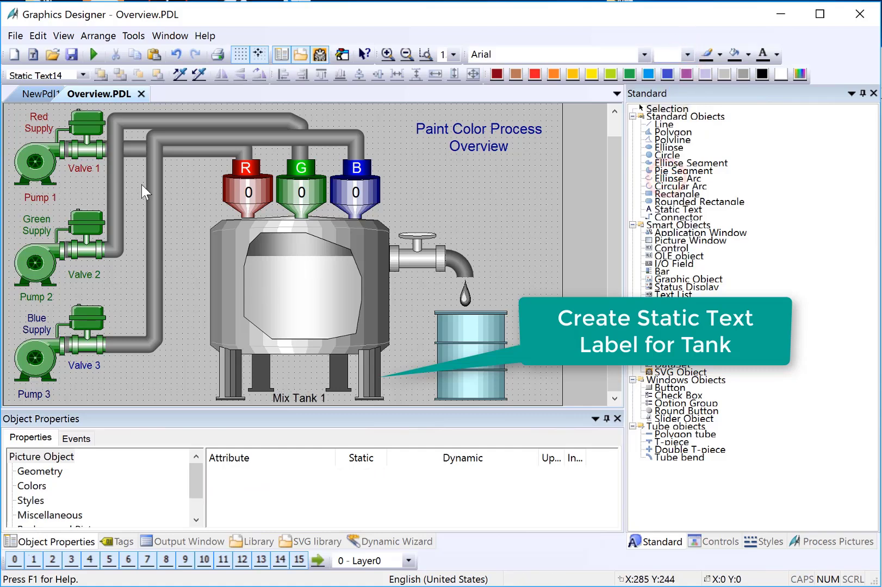